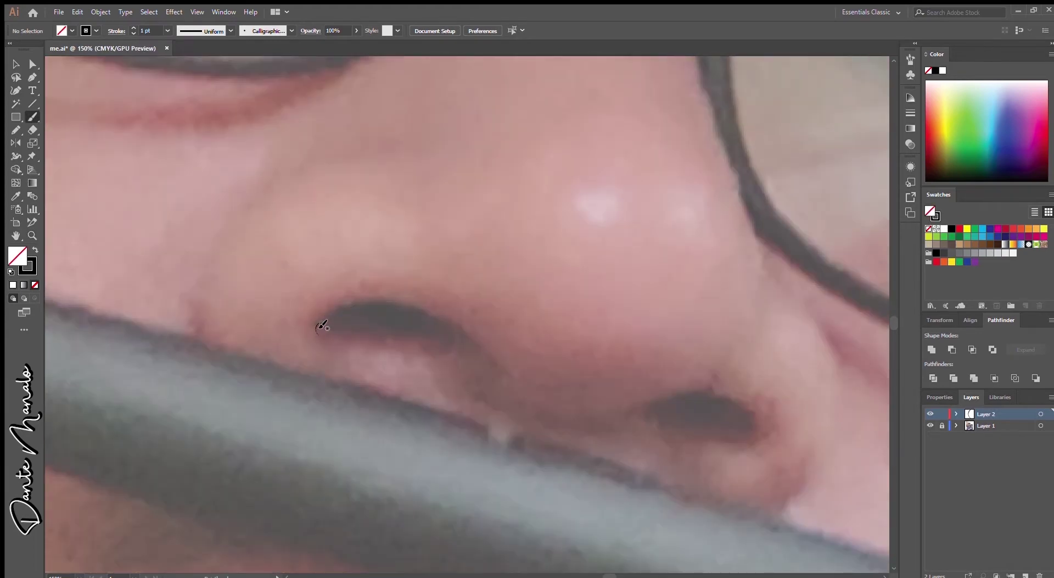
- Trace both nostrils and close them into solid black nostril shapes
scroll(322, 327, up, 5)
drag(318, 347, 423, 269)
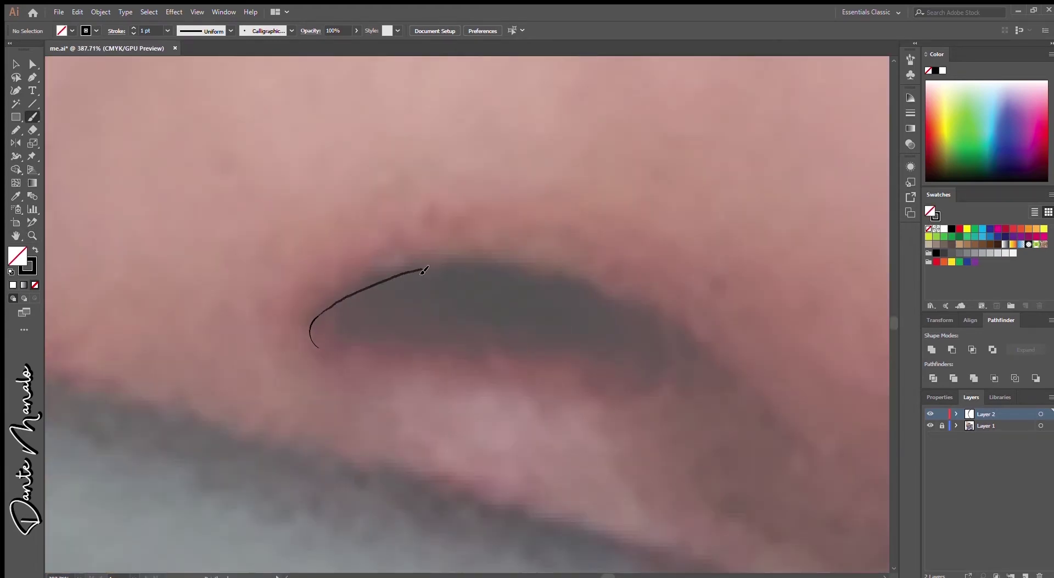
scroll(326, 330, up, 8)
key(a)
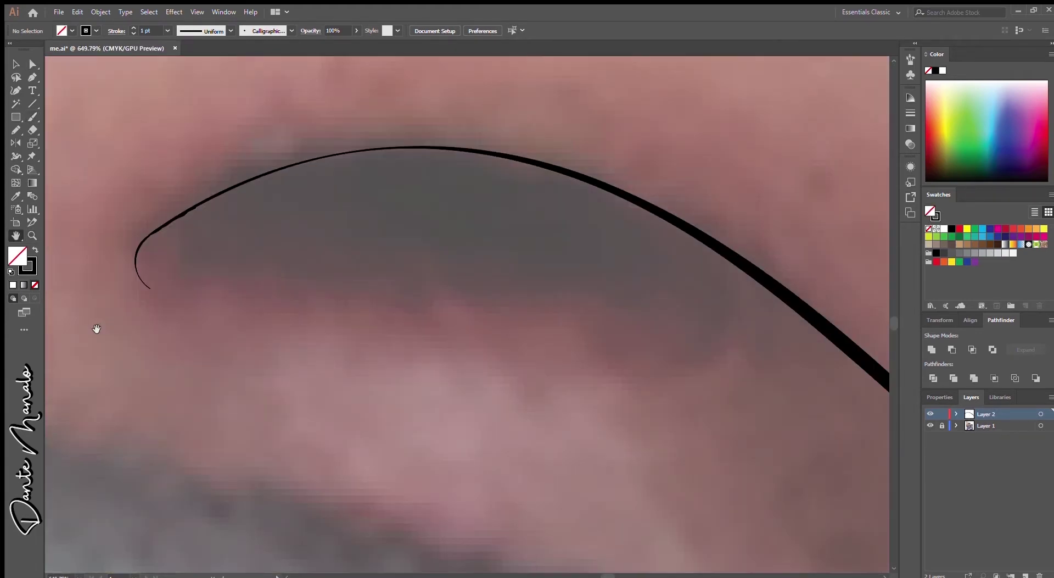
drag(149, 288, 297, 330)
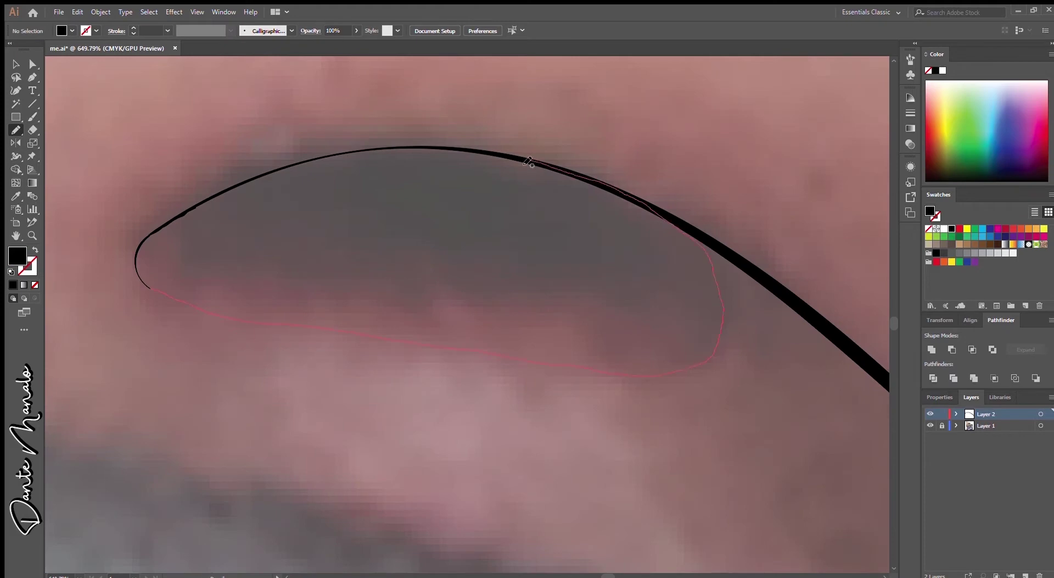
scroll(358, 389, down, 5)
scroll(532, 415, up, 5)
scroll(533, 415, down, 6)
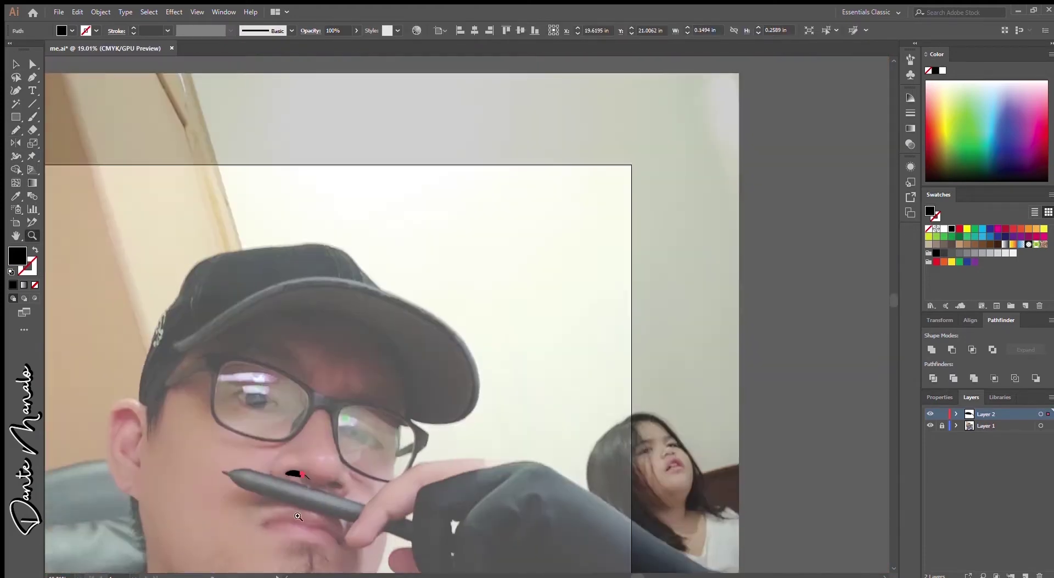
scroll(183, 383, up, 5)
key(b)
drag(184, 379, 371, 428)
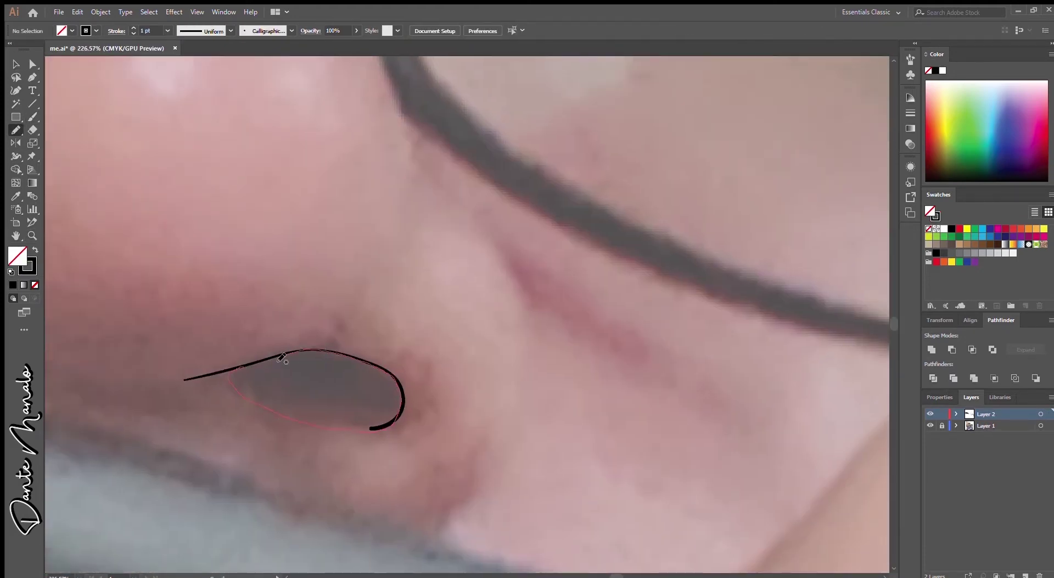
drag(282, 358, 281, 357)
- Outline the side of the nose with a black stroke
scroll(483, 358, down, 3)
scroll(381, 350, up, 4)
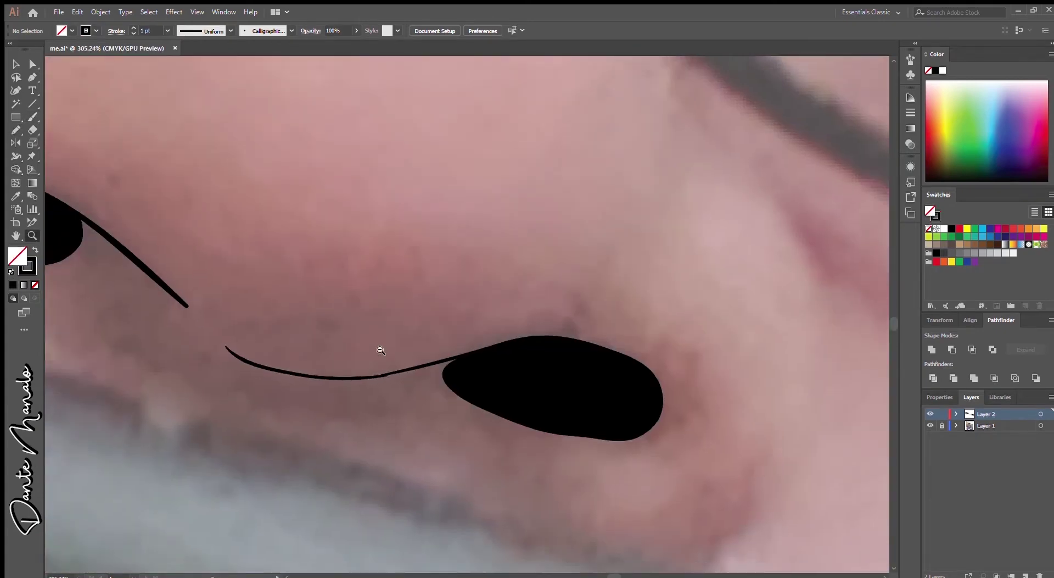
scroll(380, 350, down, 5)
scroll(566, 279, right, 5)
drag(459, 176, 518, 254)
scroll(516, 439, down, 3)
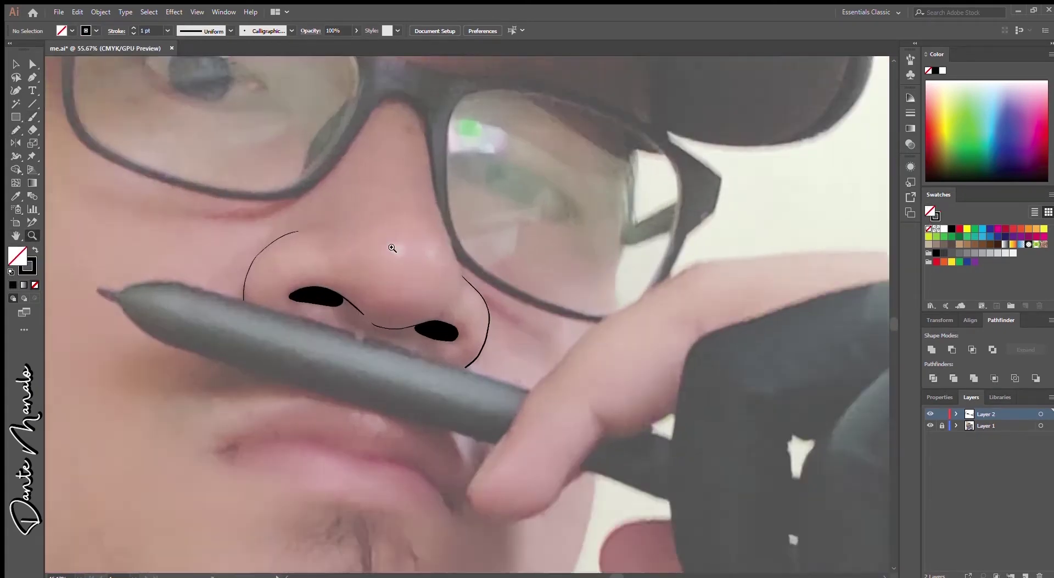
scroll(384, 274, down, 2)
scroll(219, 275, up, 5)
- Brush the upper and lower lip outlines, then begin the upper eyelid line
drag(134, 318, 222, 266)
drag(514, 344, 508, 409)
drag(134, 318, 163, 312)
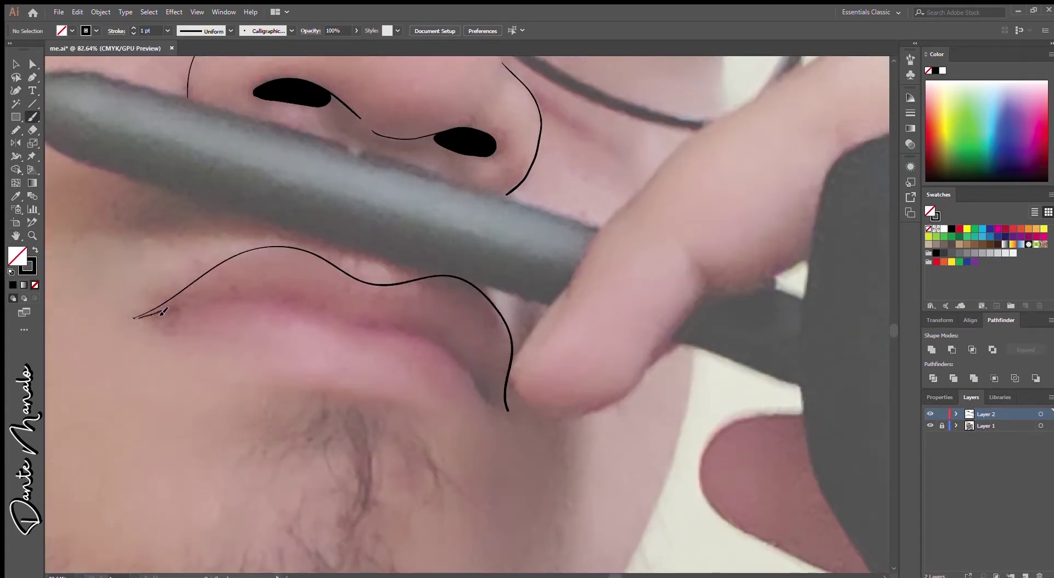
drag(354, 401, 505, 409)
scroll(505, 409, down, 2)
scroll(440, 330, down, 3)
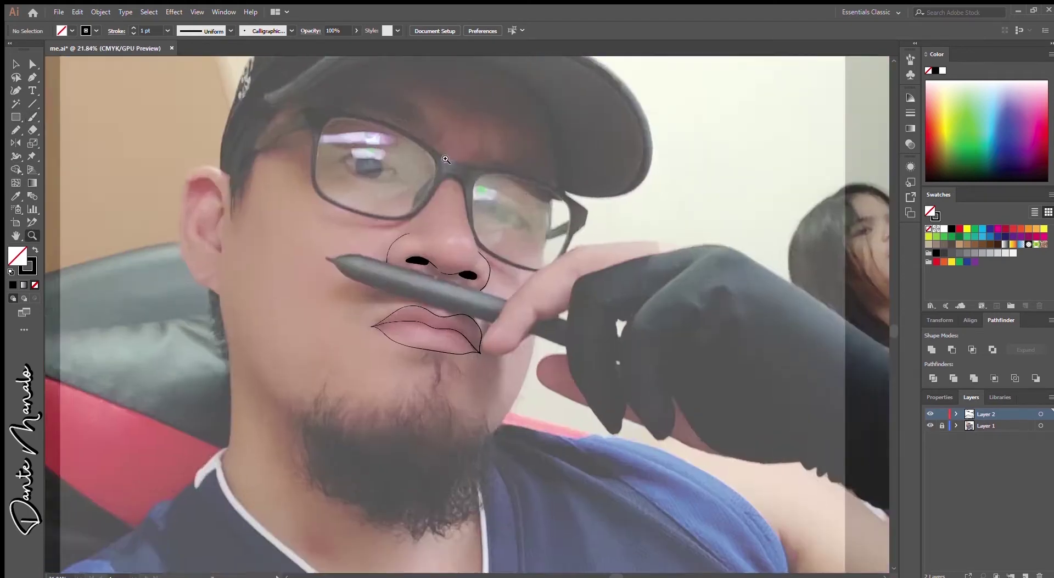
scroll(423, 187, up, 6)
mouse_move(197, 282)
mouse_down()
mouse_move(283, 258)
mouse_move(437, 260)
mouse_move(571, 346)
mouse_up()
- Draw the first eye's lower lid and a solid black iris
mouse_move(249, 279)
mouse_down()
mouse_move(329, 349)
mouse_move(563, 343)
mouse_up()
scroll(597, 291, down, 1)
scroll(597, 291, up, 2)
drag(385, 218, 343, 256)
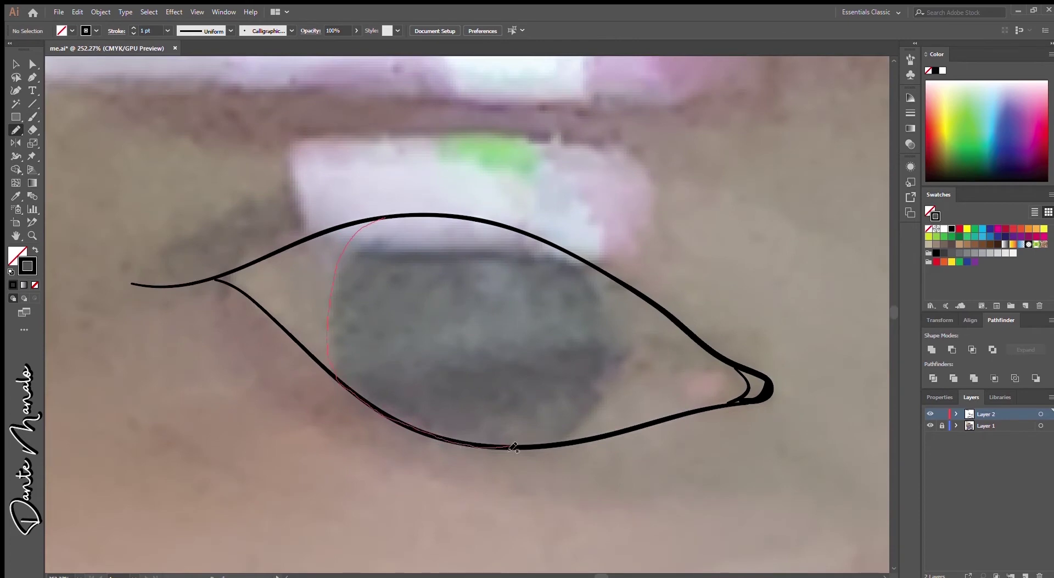
drag(490, 226, 387, 218)
key(shift+x)
scroll(555, 245, up, 2)
scroll(353, 325, down, 4)
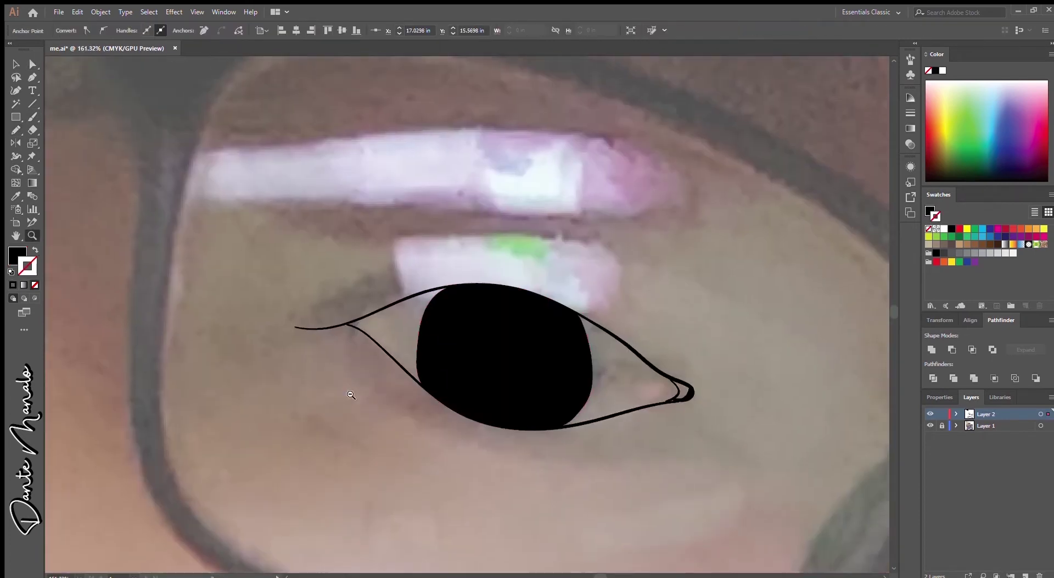
- Add a thick black upper-lid shape to the first eye
drag(550, 299, 574, 297)
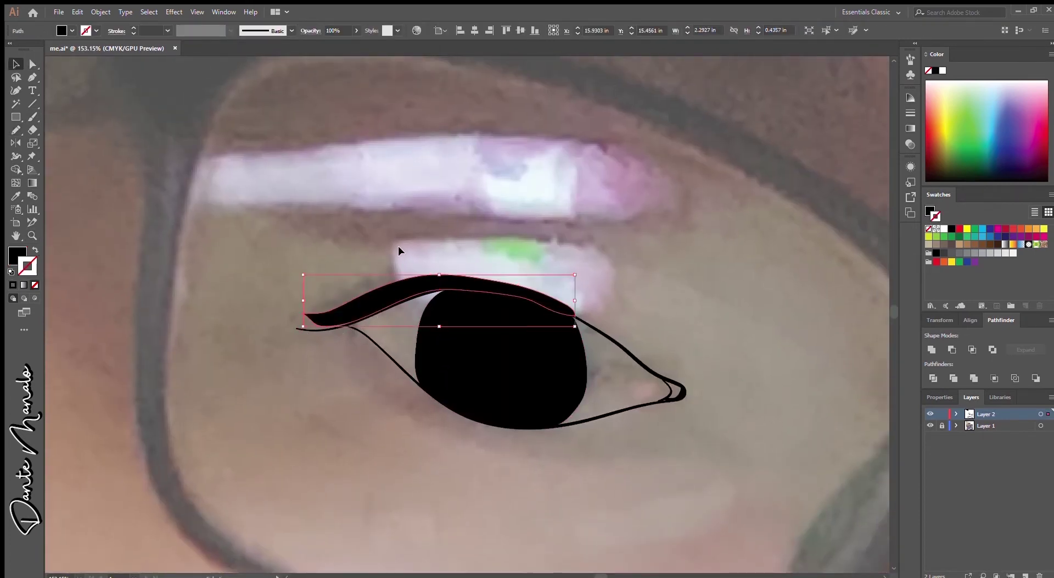
scroll(400, 245, down, 2)
scroll(399, 245, up, 4)
scroll(365, 428, down, 1)
scroll(365, 428, down, 3)
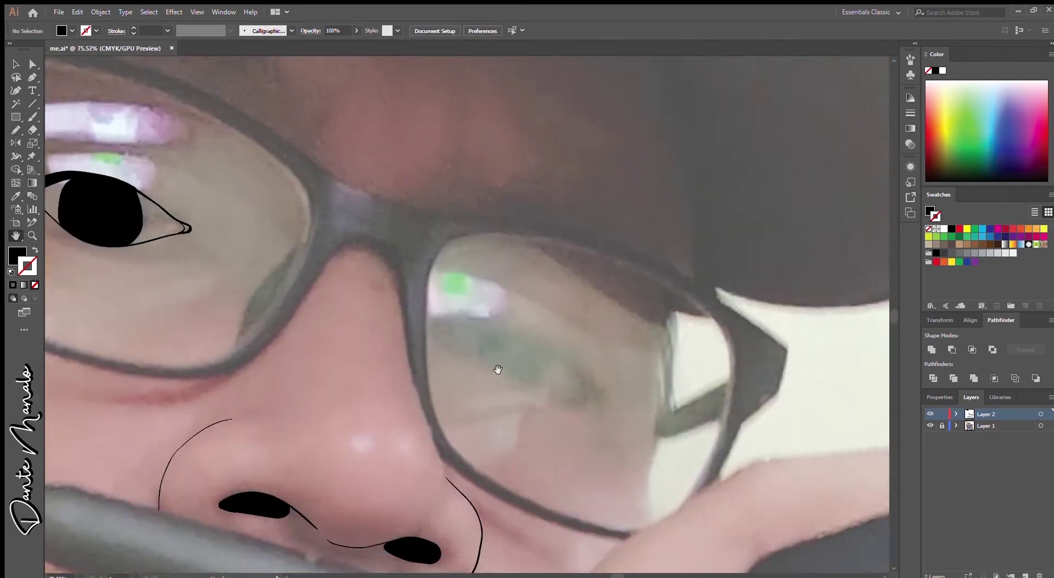
scroll(348, 266, up, 2)
- Outline the second eye and fill its iris solid black
key(b)
mouse_move(337, 277)
mouse_down()
mouse_move(794, 455)
mouse_move(483, 388)
mouse_move(749, 418)
mouse_up()
key(n)
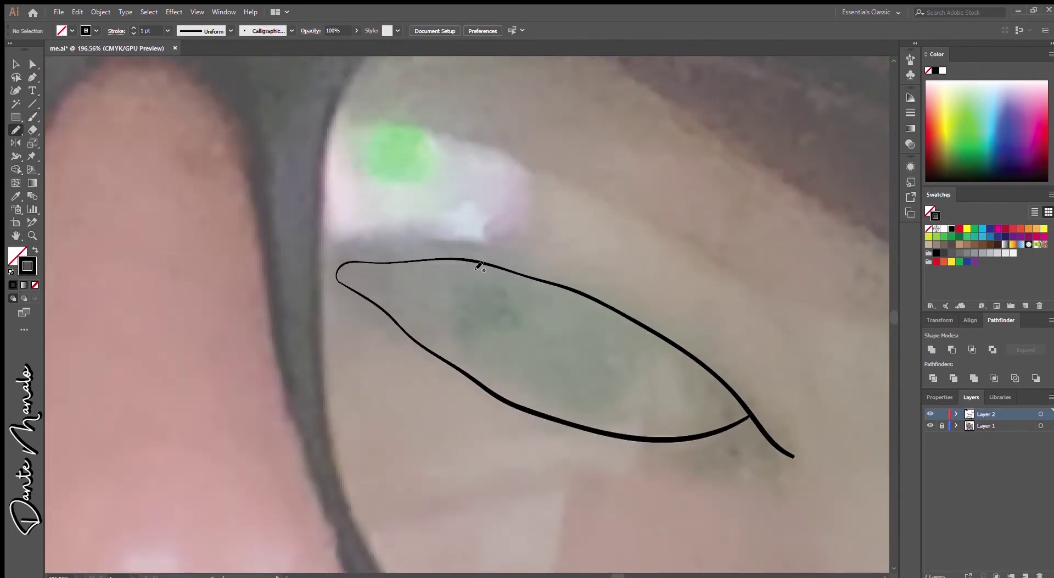
drag(647, 338, 482, 264)
key(shift+x)
scroll(433, 374, down, 1)
key(b)
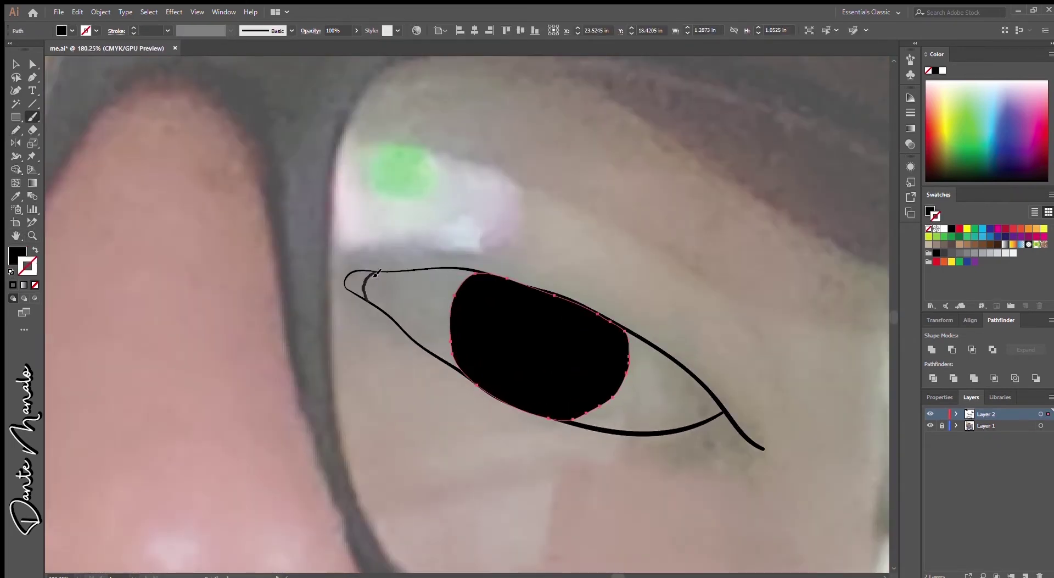
key(ctrl+shift+a)
- Pencil the second eye's thick upper eyelid as a solid black shape
key(n)
key(shift+x)
drag(752, 426, 627, 308)
key(shift+x)
key(ctrl+shift+a)
key(v)
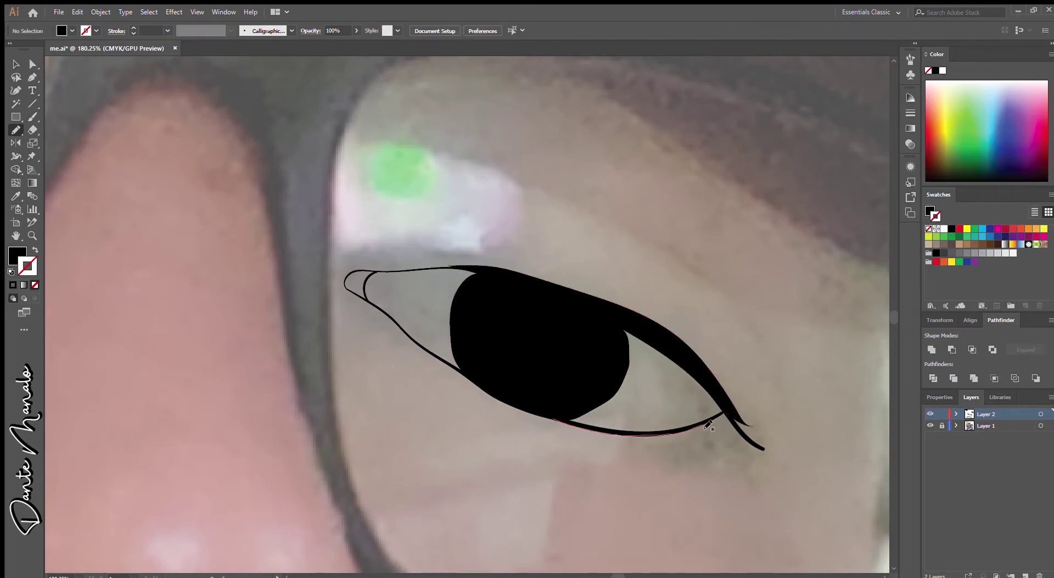
scroll(637, 319, up, 2)
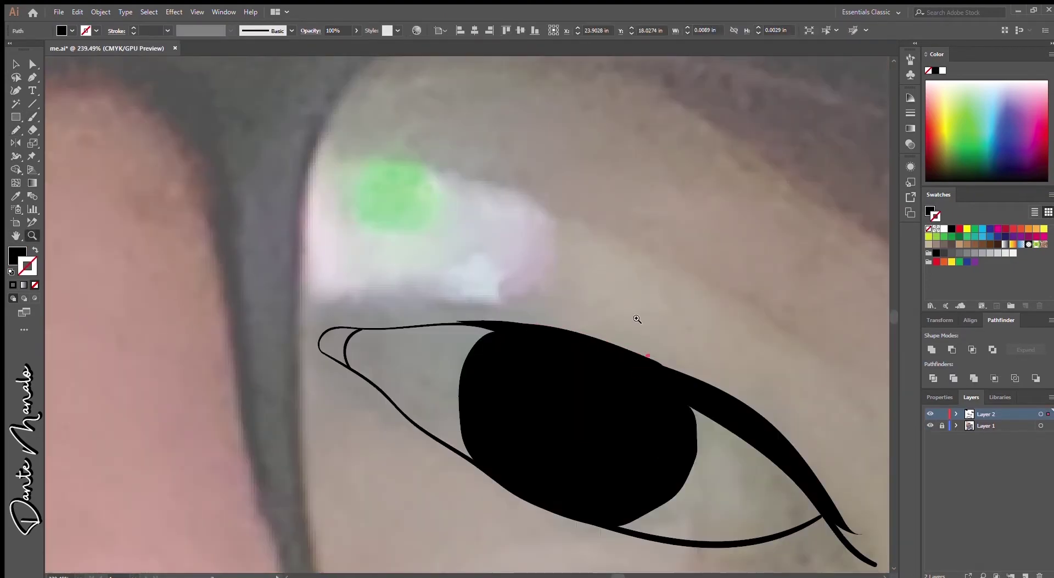
scroll(637, 319, down, 5)
- Reset to a black outline with no fill and begin the glasses frame edge
key(ctrl+shift+a)
key(shift+x)
key(b)
drag(102, 276, 330, 244)
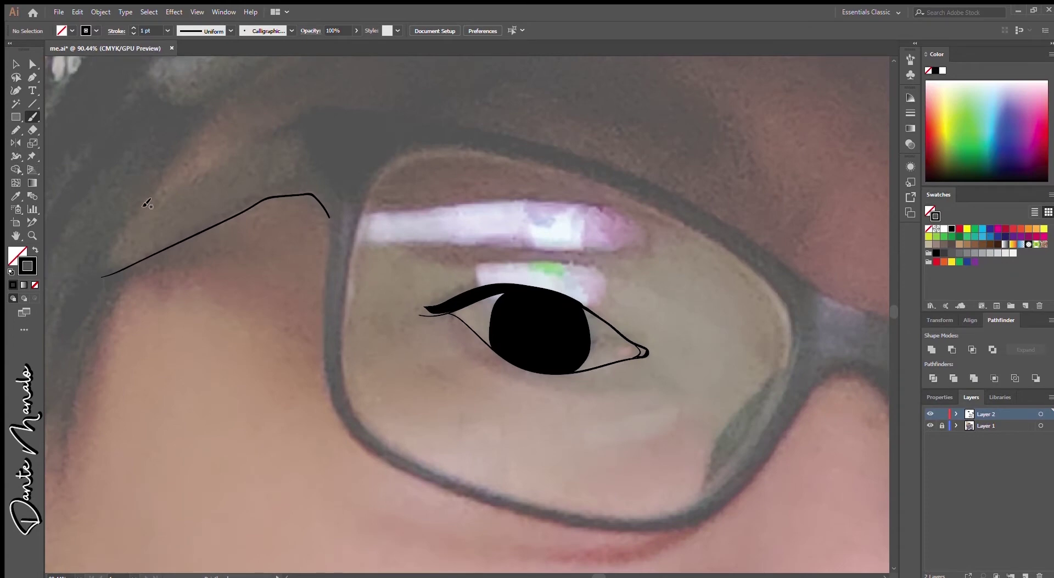
- Trace the top and lower frame edges of the glasses to the bridge
drag(143, 199, 823, 295)
drag(330, 217, 324, 287)
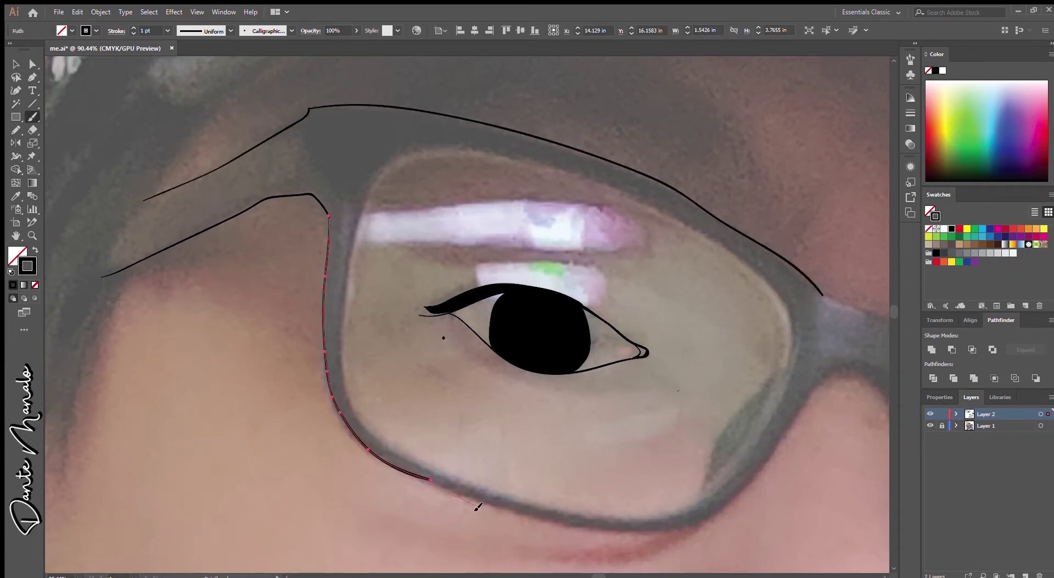
mouse_move(330, 220)
mouse_down()
mouse_move(411, 430)
mouse_move(681, 291)
mouse_up()
key(z)
alt+click(591, 390)
scroll(591, 390, up, 3)
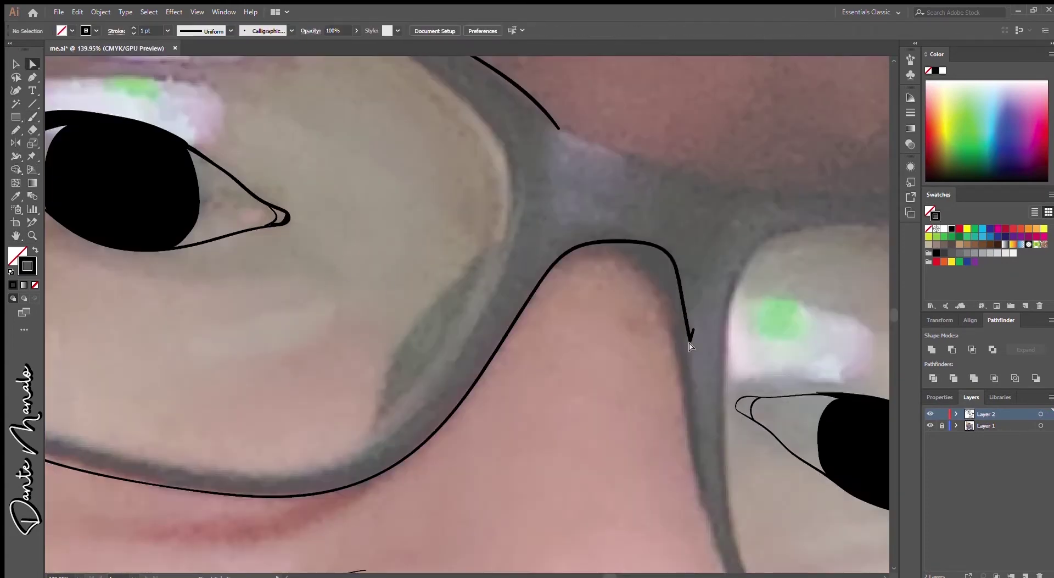
scroll(340, 391, down, 2)
- Trace the inner edges of both lenses and select the outer frame path
key(v)
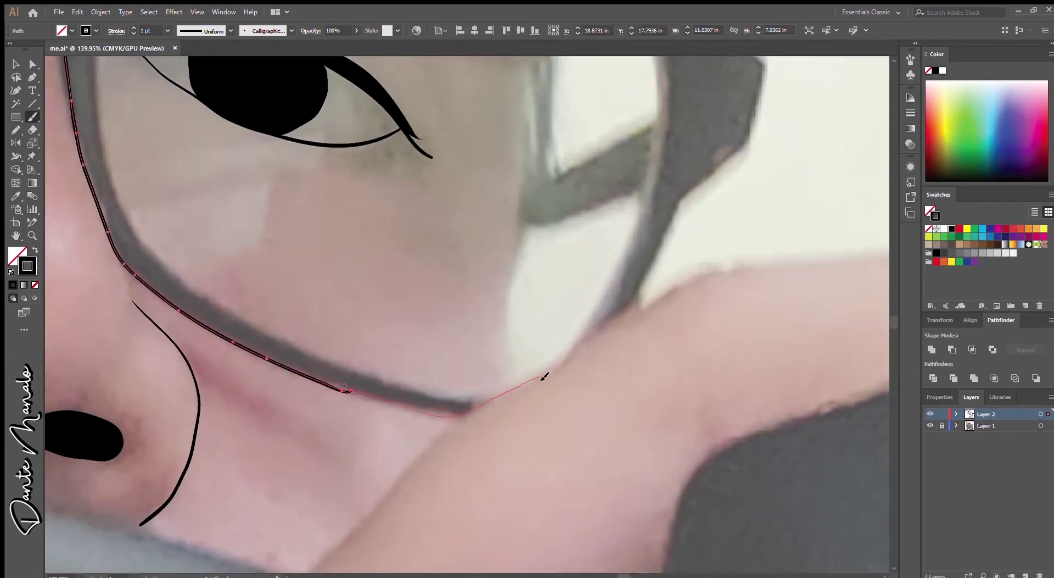
scroll(340, 391, down, 4)
scroll(359, 266, up, 5)
click(376, 272)
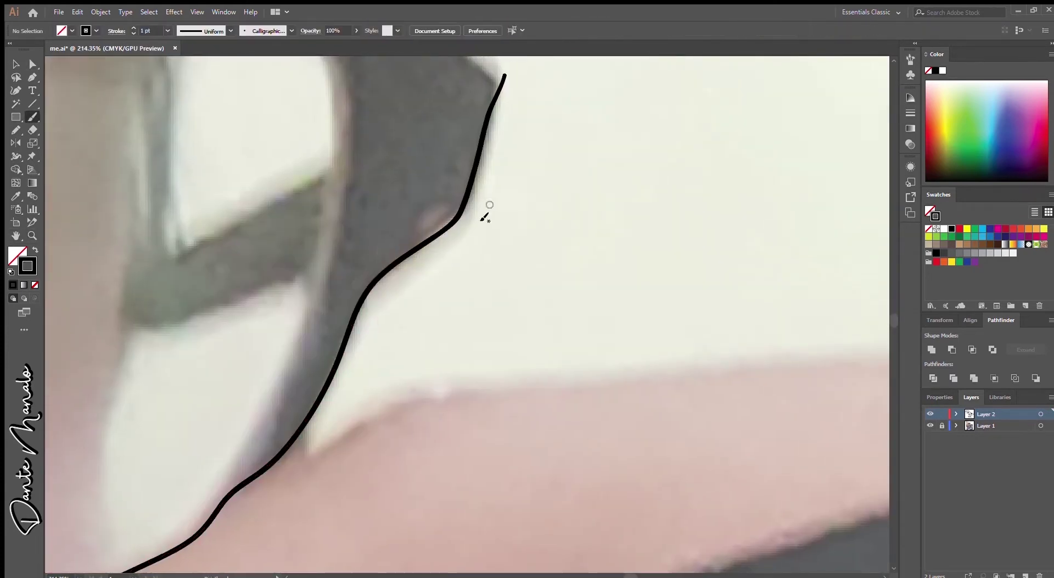
scroll(483, 214, down, 3)
key(b)
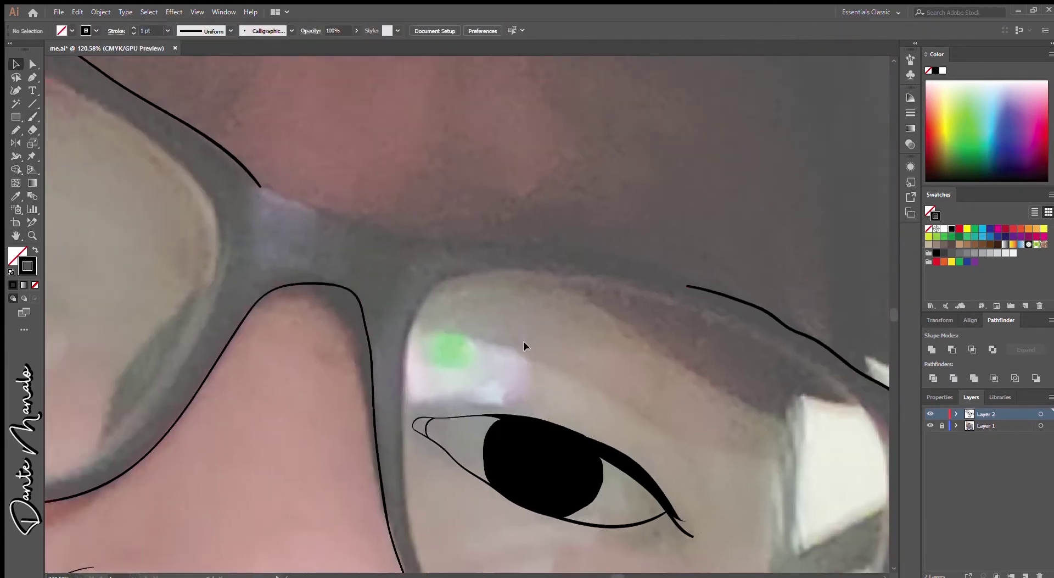
drag(139, 285, 154, 159)
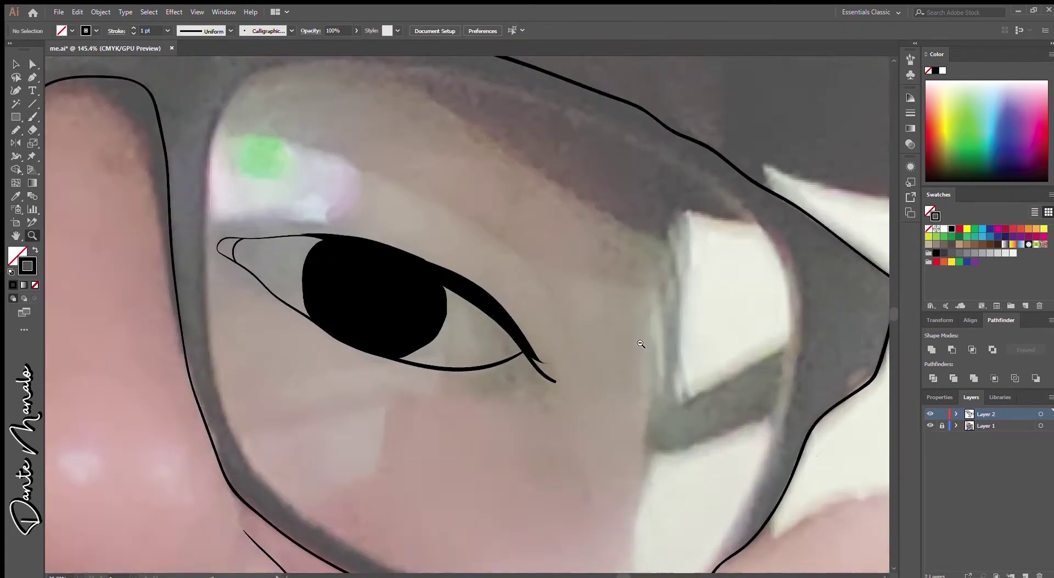
drag(282, 344, 299, 164)
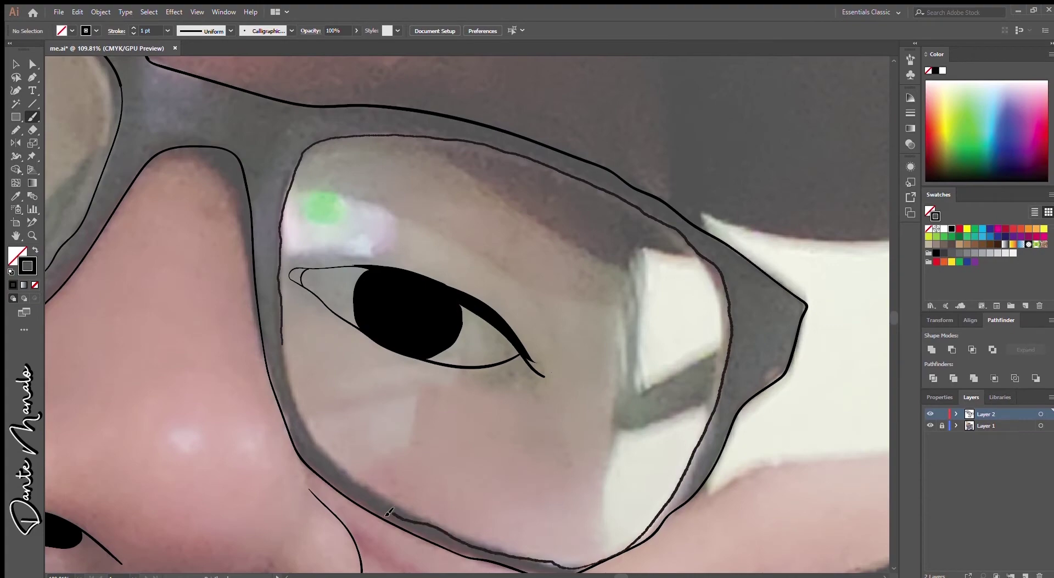
drag(389, 512, 396, 517)
key(a)
click(624, 181)
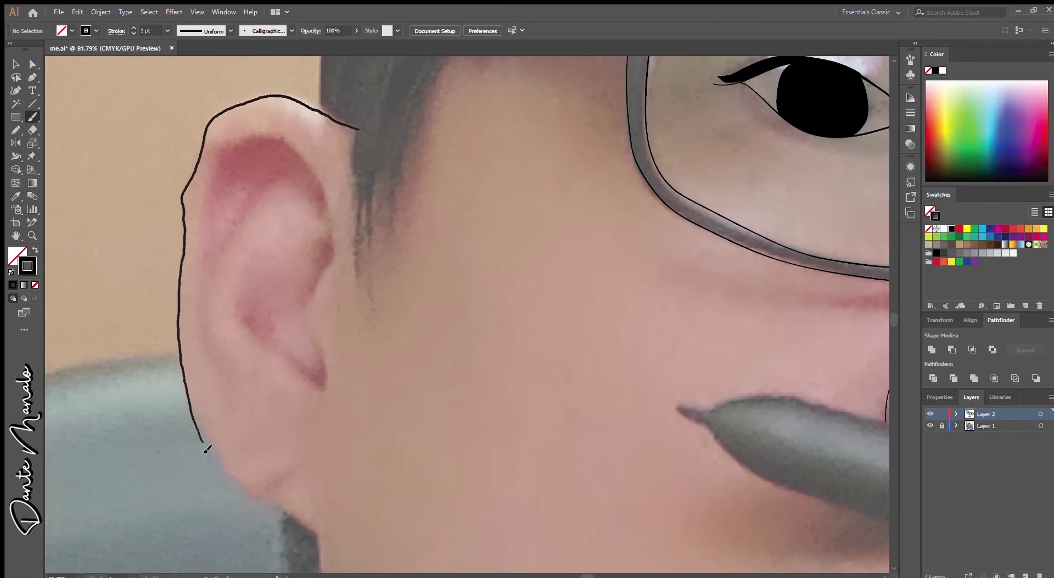
- Extend the ear outline around the lobe, add an inner fold, then select the jaw path
drag(204, 449, 324, 549)
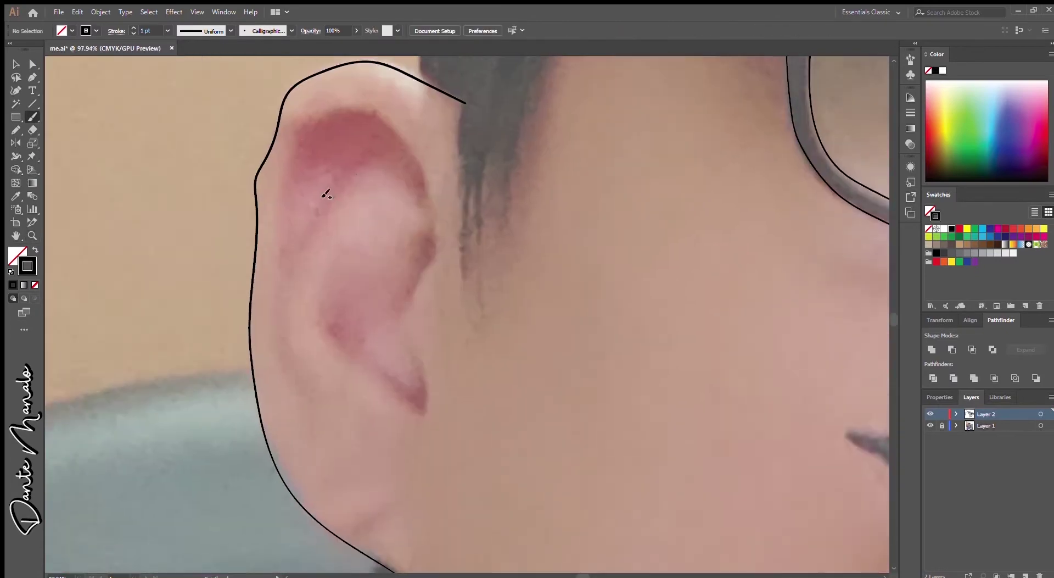
drag(407, 306, 357, 369)
drag(283, 346, 287, 352)
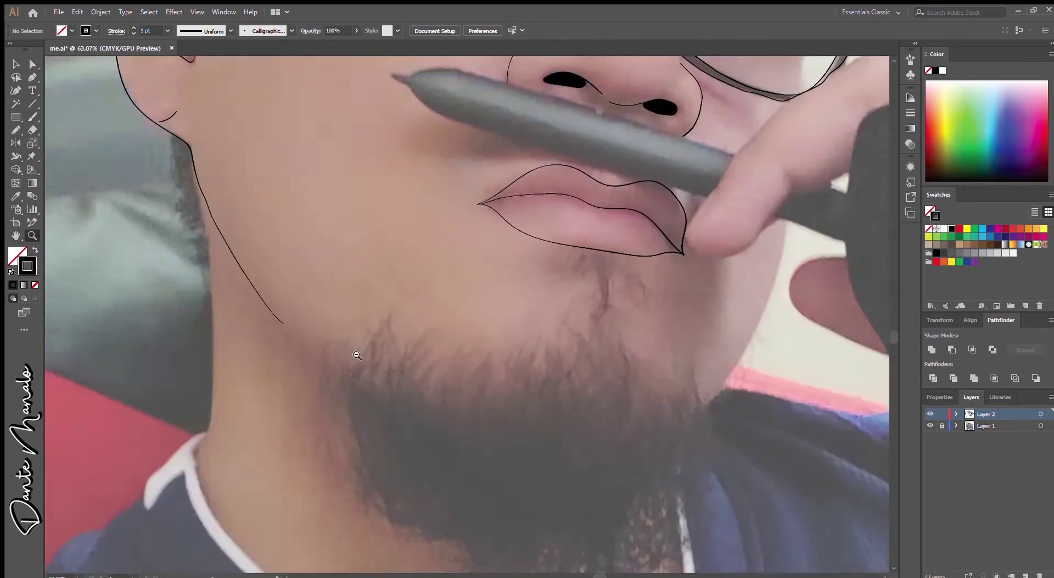
ctrl+click(161, 283)
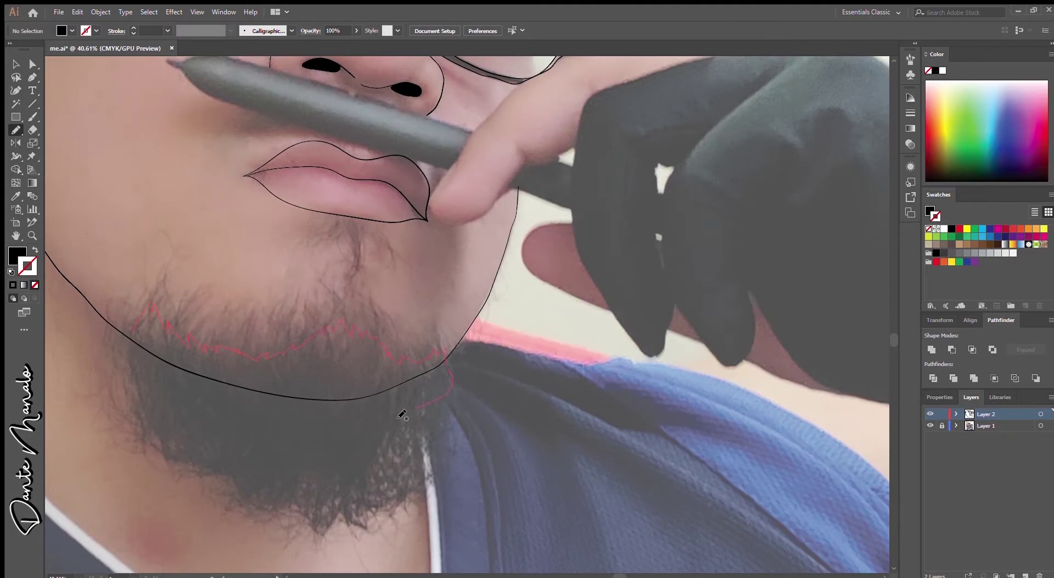
- Close the beard and sideburn into solid black filled shapes
drag(402, 415, 147, 428)
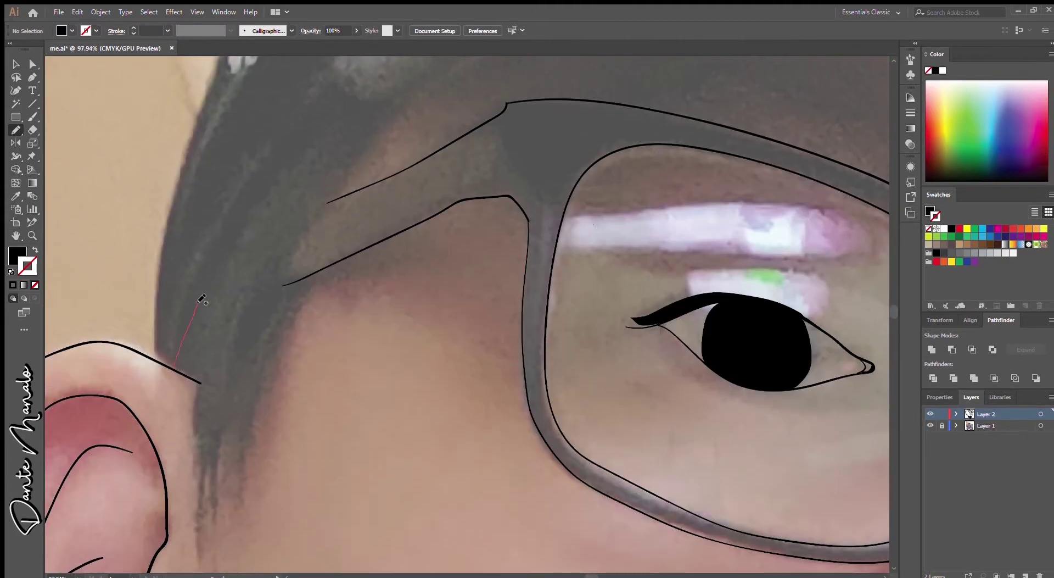
mouse_move(201, 299)
mouse_down()
mouse_move(325, 114)
mouse_move(306, 235)
mouse_up()
key(v)
click(288, 347)
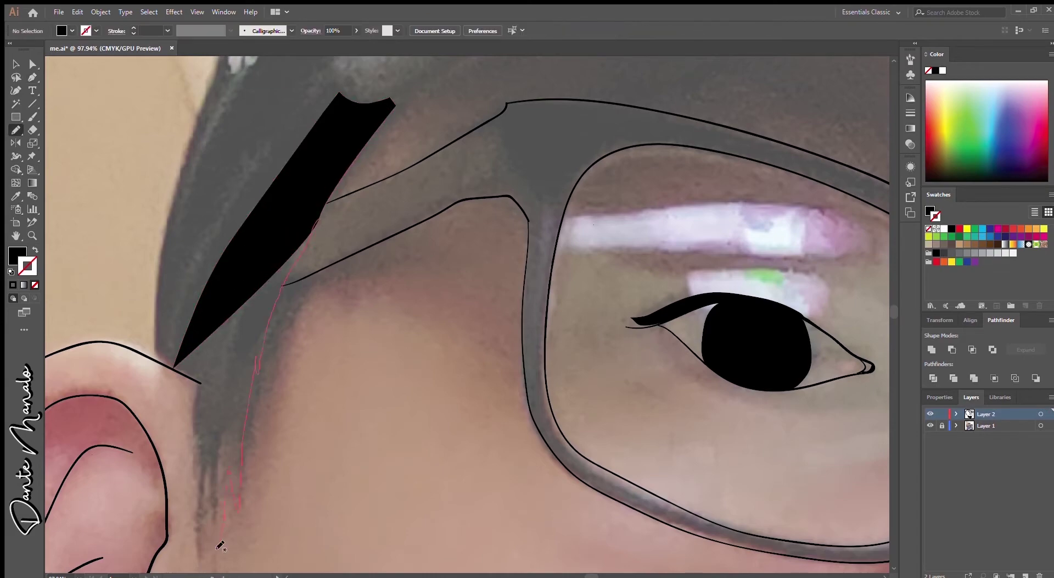
drag(221, 545, 220, 546)
key(shift+x)
- Draw both eyebrows as solid black filled shapes
drag(260, 329, 258, 384)
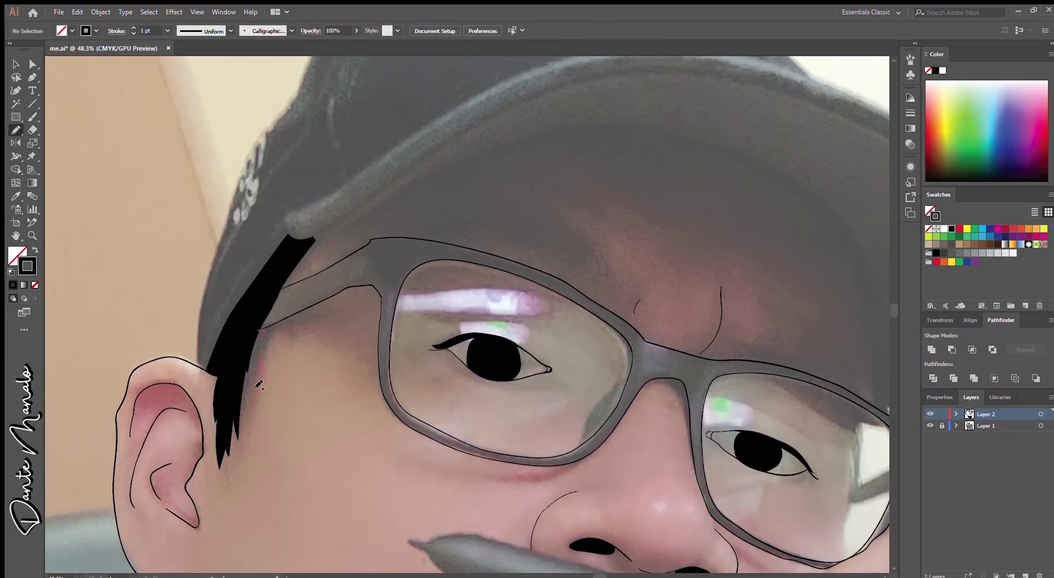
key(shift+x)
scroll(529, 426, up, 3)
drag(292, 307, 292, 307)
scroll(292, 308, down, 3)
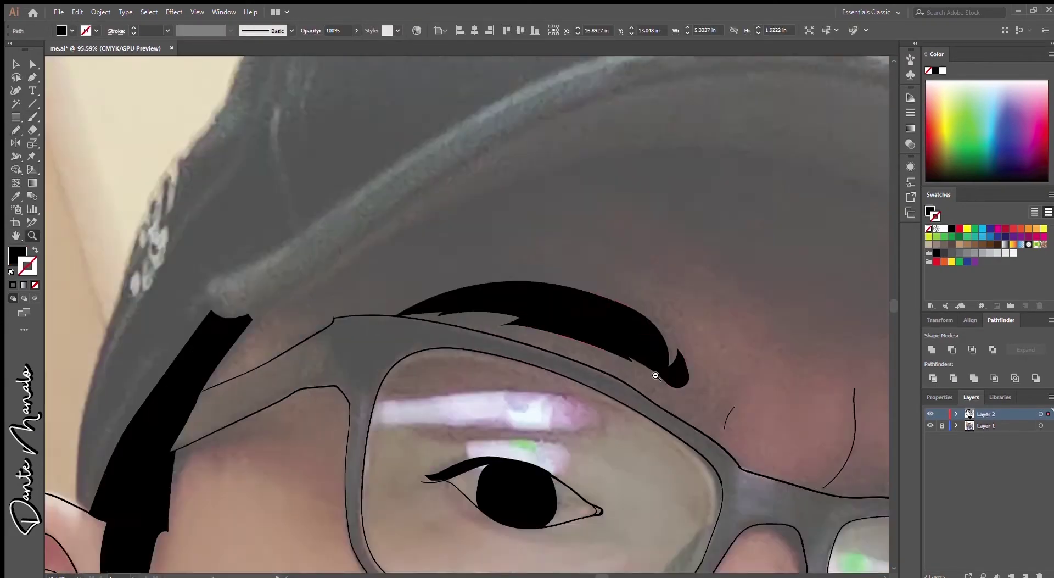
scroll(337, 352, up, 3)
drag(564, 406, 572, 391)
scroll(565, 406, up, 3)
scroll(540, 382, down, 3)
scroll(540, 382, up, 3)
- Paint fine hair strokes beneath the lower lip
key(b)
drag(640, 211, 604, 332)
mouse_move(582, 197)
mouse_down()
mouse_move(484, 241)
mouse_move(513, 261)
mouse_up()
drag(686, 217, 755, 288)
- Paint thin hair strokes on the chin and along the beard's upper edge
scroll(634, 207, down, 3)
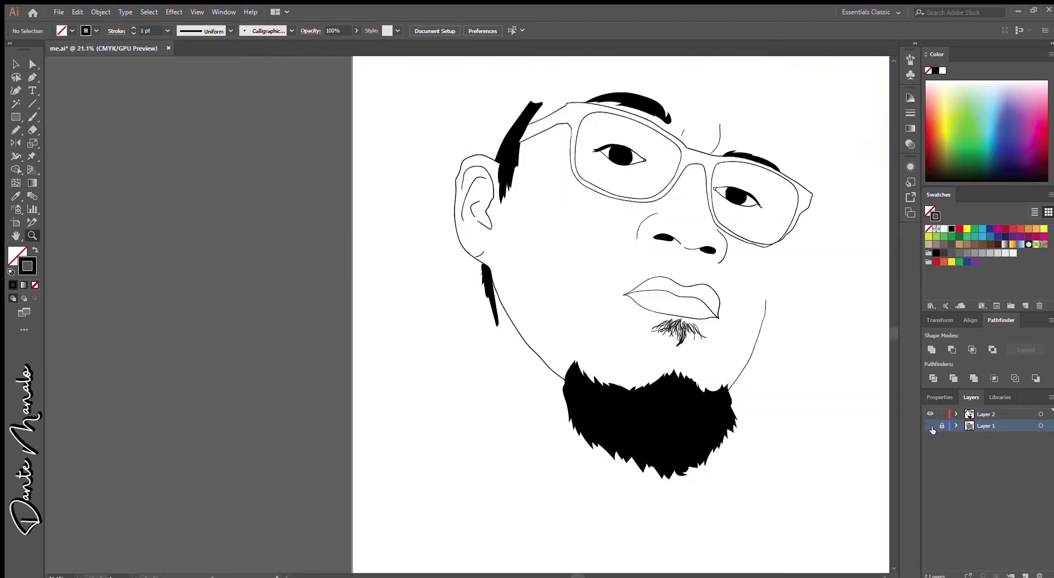
scroll(241, 275, up, 3)
drag(236, 290, 255, 225)
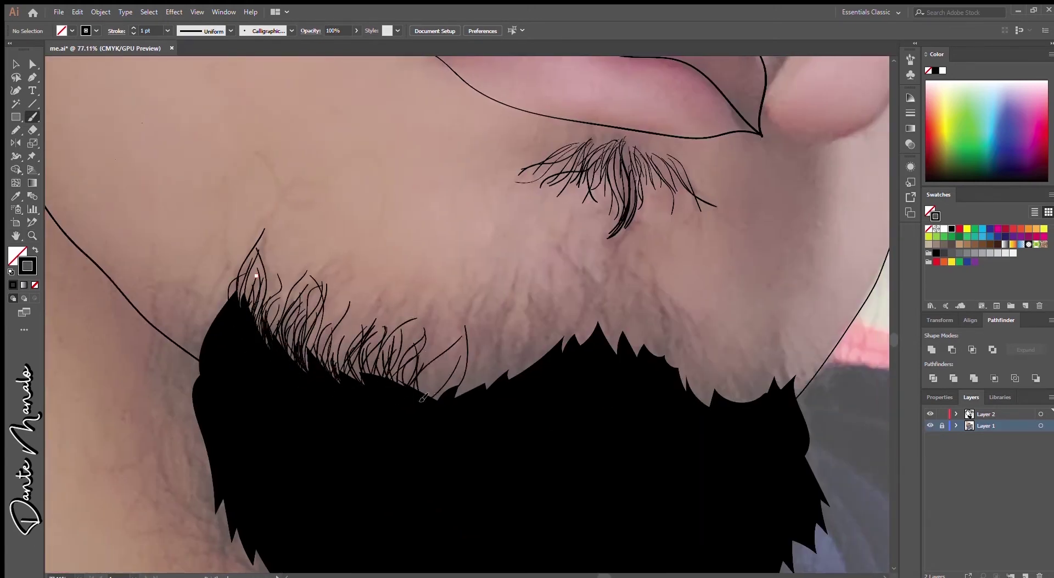
drag(424, 396, 467, 329)
drag(458, 395, 514, 294)
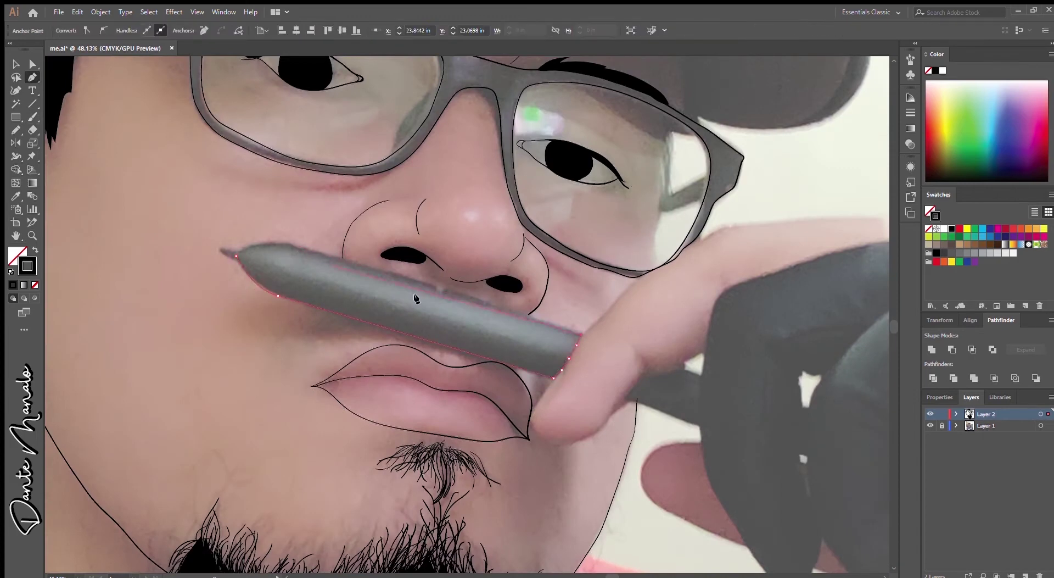
- Close both ends of the pencil outline and fill the pencil solid black
click(237, 256)
key(shift+x)
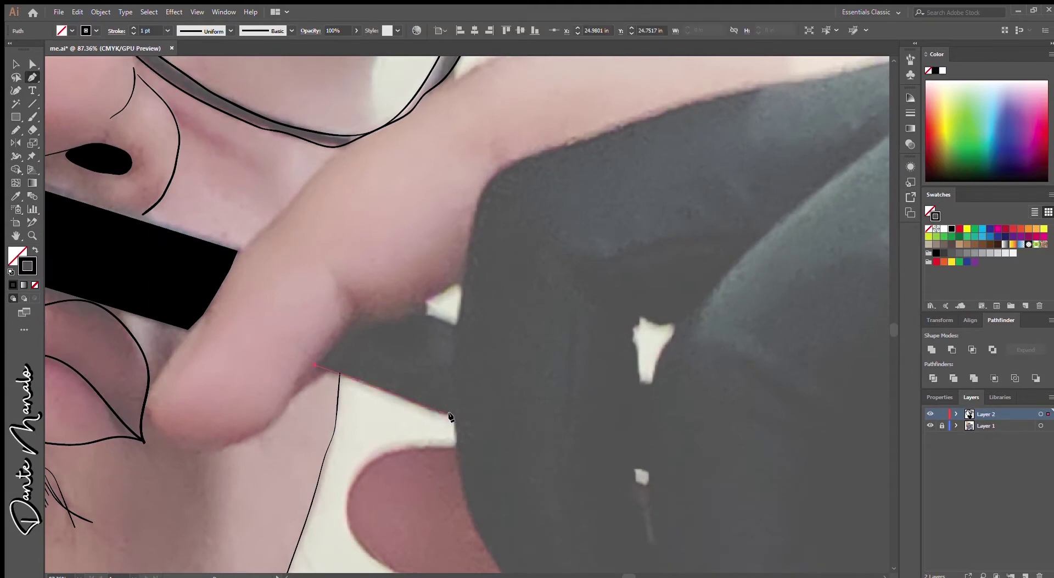
click(315, 365)
key(shift+x)
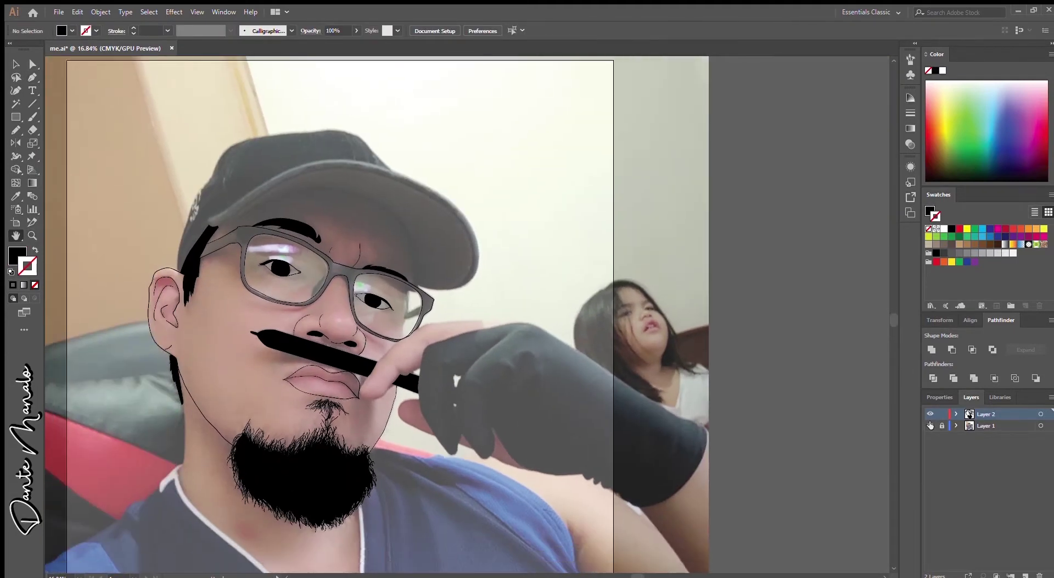
key(z)
click(357, 374)
key(shift+x)
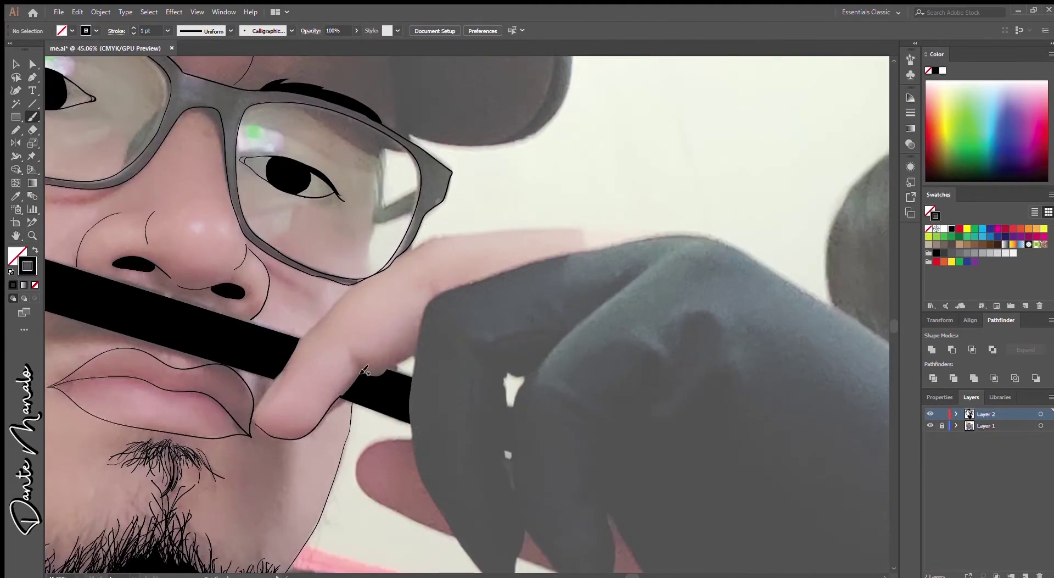
- Brush a short finger-crease line, then hide the photo layer to check the line art
key(b)
scroll(339, 407, up, 3)
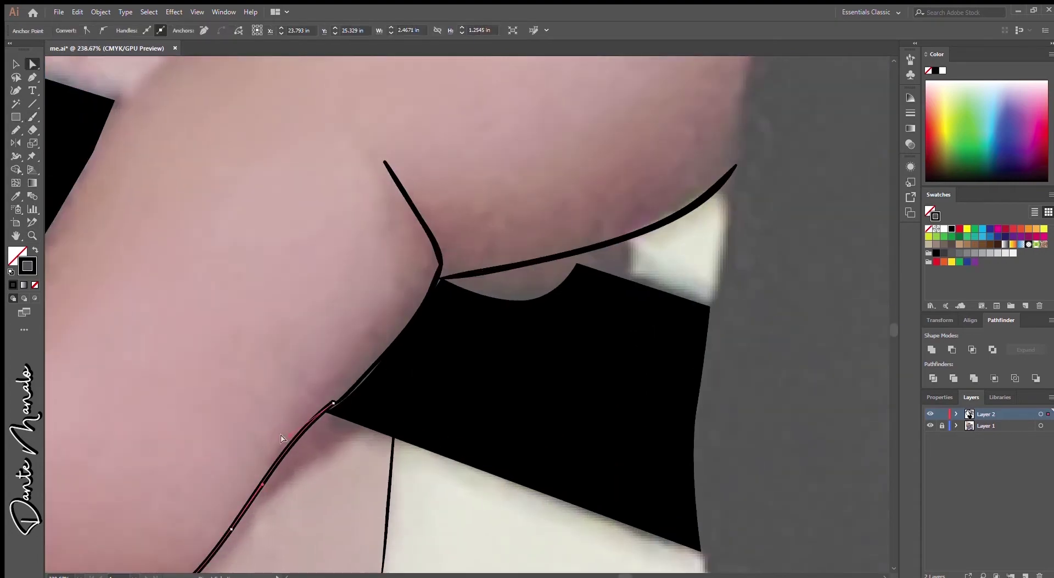
scroll(467, 280, down, 1)
scroll(329, 324, down, 1)
scroll(191, 364, down, 1)
scroll(191, 364, up, 4)
drag(196, 347, 187, 375)
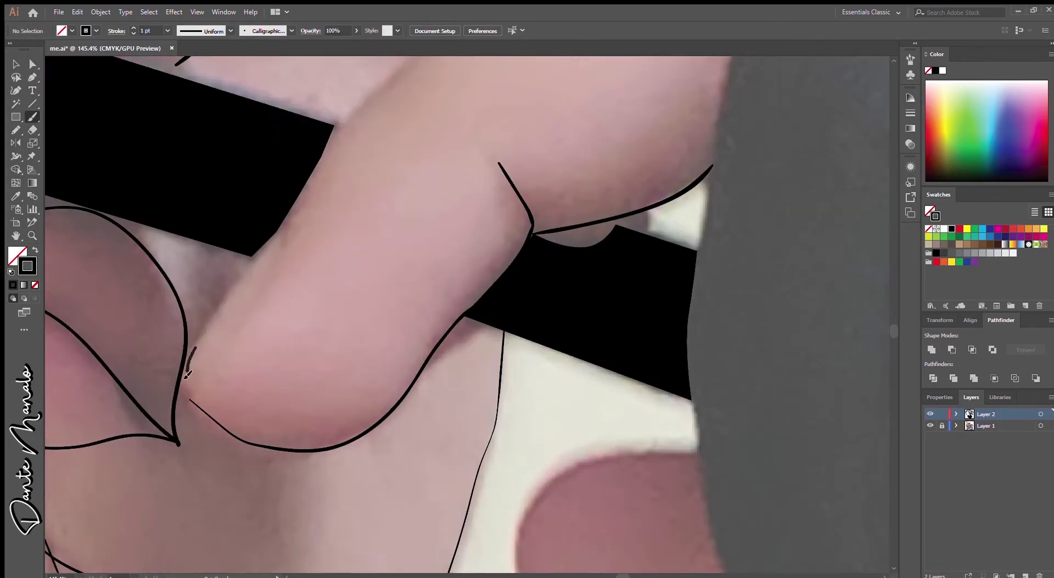
scroll(196, 348, down, 2)
key(v)
scroll(196, 347, up, 3)
scroll(195, 347, down, 4)
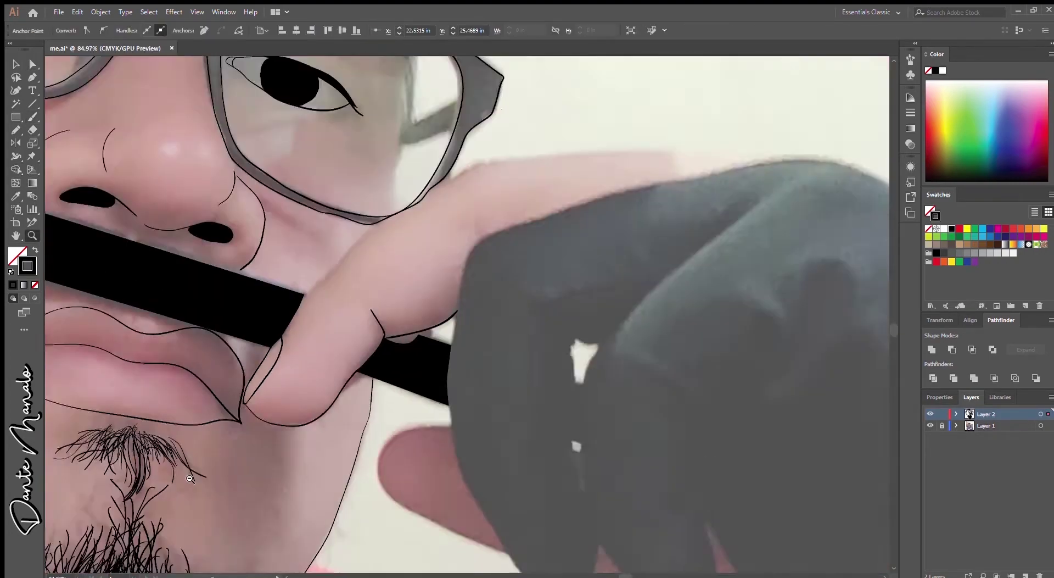
scroll(329, 330, down, 2)
click(930, 425)
- Brush the index finger's top edge and a thin line along the glasses edge
key(b)
scroll(251, 426, up, 5)
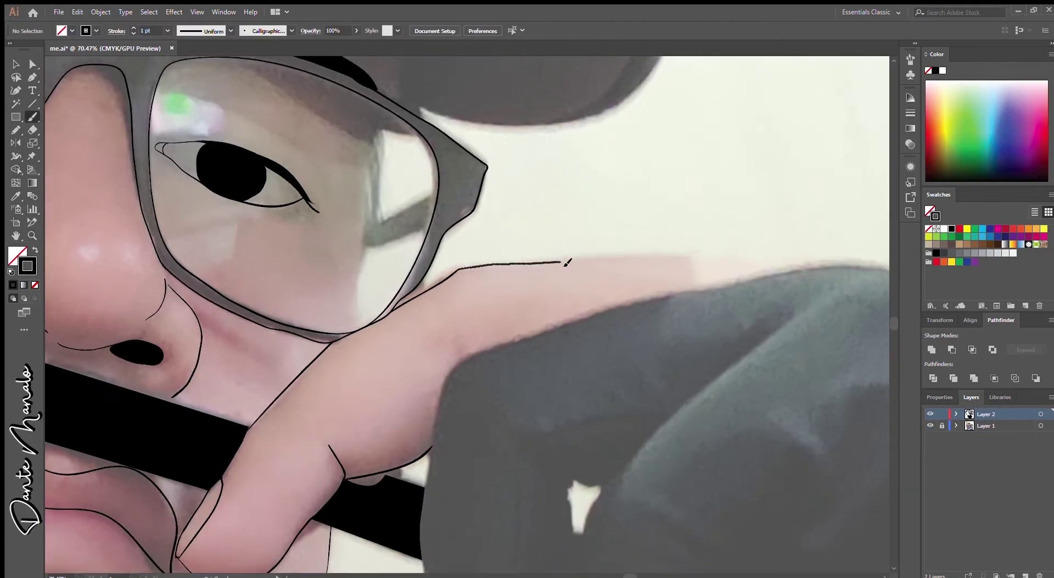
drag(568, 262, 687, 259)
scroll(686, 258, up, 5)
key(a)
scroll(527, 311, up, 3)
scroll(522, 459, up, 3)
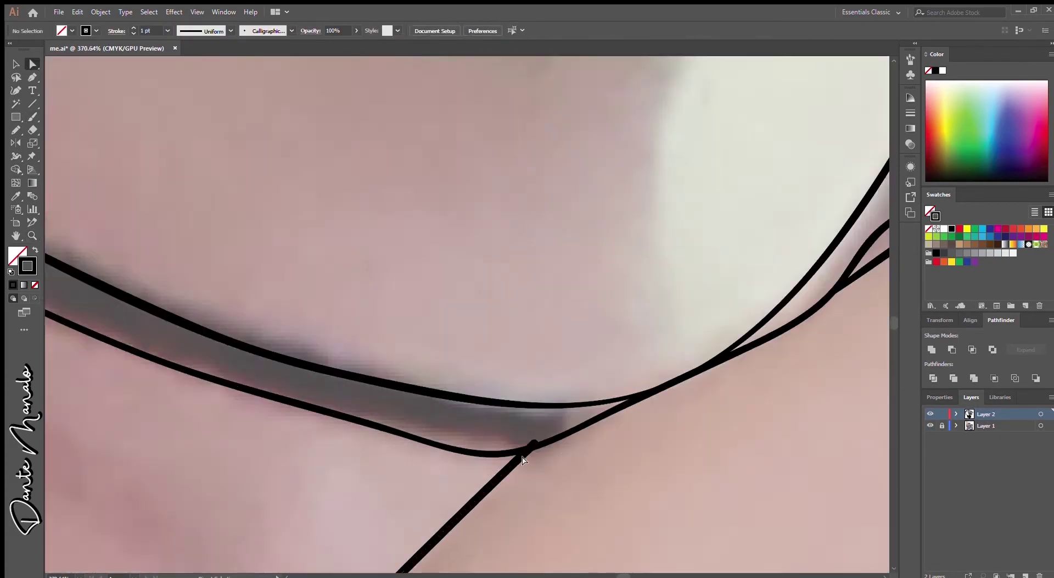
scroll(523, 459, down, 3)
scroll(522, 459, up, 5)
drag(631, 360, 541, 353)
key(z)
scroll(649, 233, up, 5)
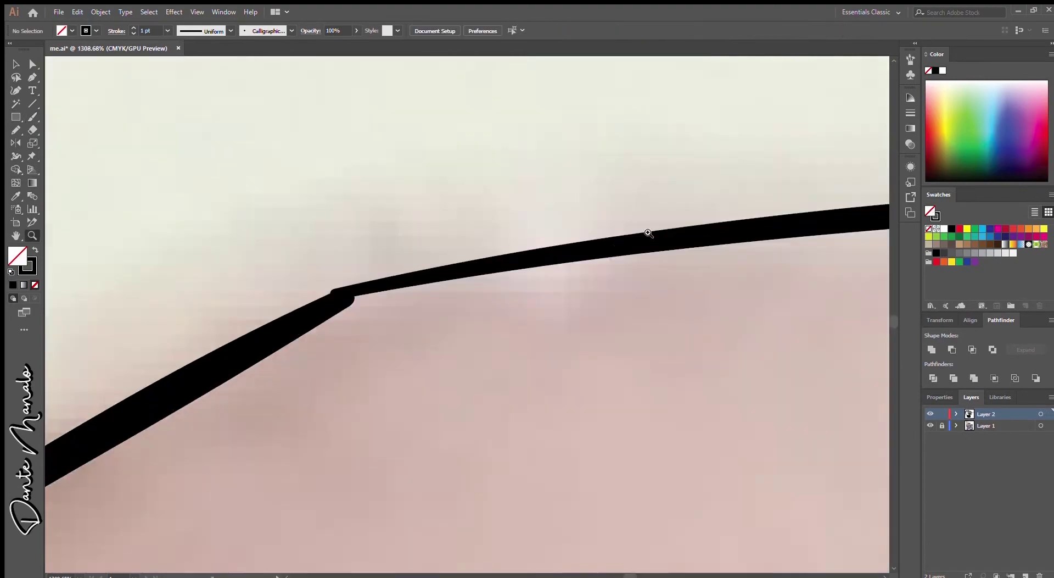
scroll(648, 233, down, 5)
- Draw a short line on the finger above the pencil and select the pencil piece between fingers
key(b)
drag(197, 482, 251, 442)
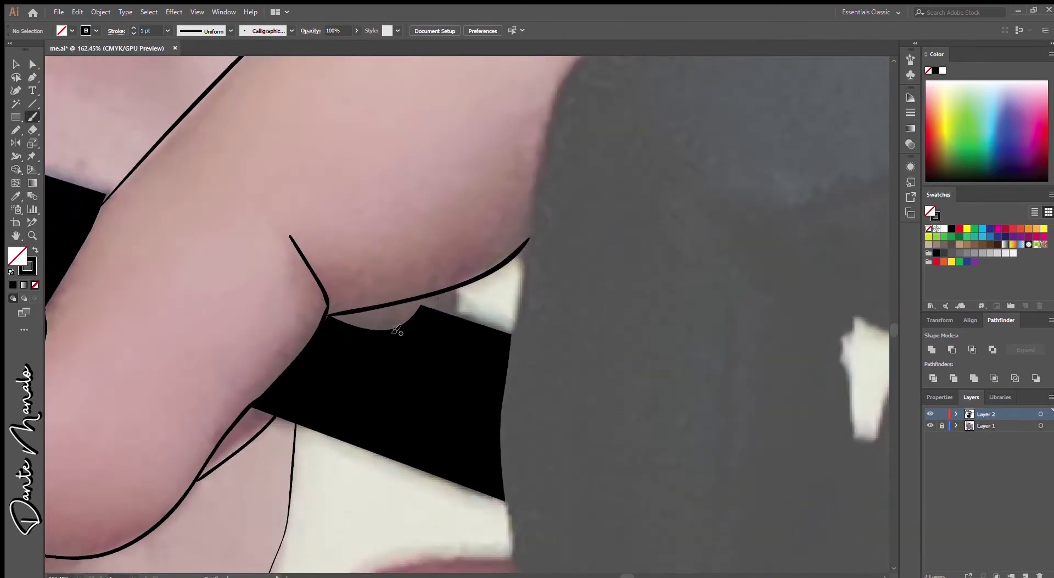
scroll(396, 329, down, 5)
scroll(360, 294, up, 5)
scroll(360, 295, down, 4)
key(a)
click(324, 414)
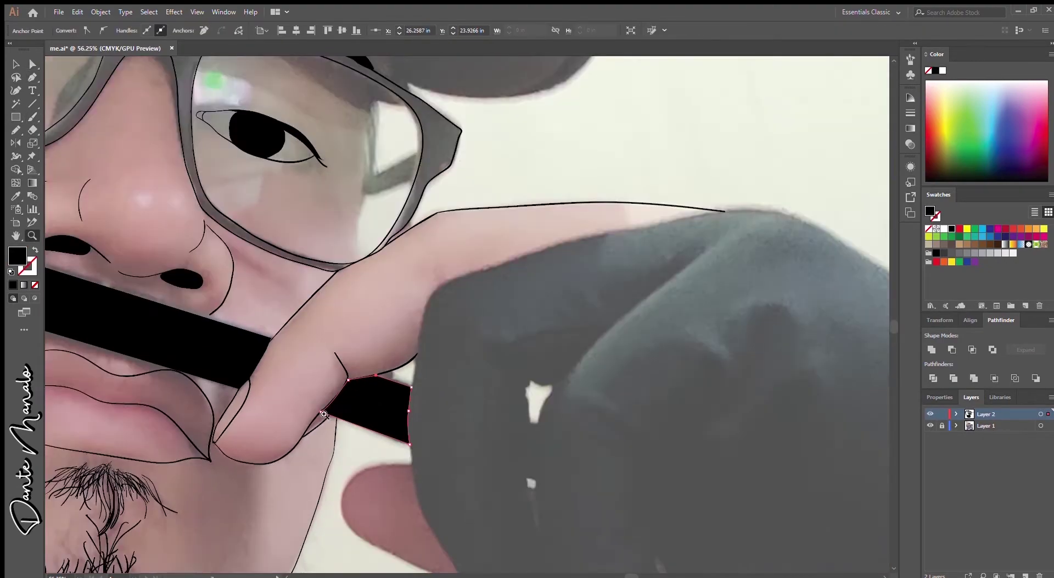
scroll(324, 413, up, 3)
scroll(324, 413, down, 5)
scroll(247, 274, up, 4)
- Outline the forearm behind the glove as a closed Pen path
scroll(245, 272, down, 3)
key(ctrl+shift+a)
key(p)
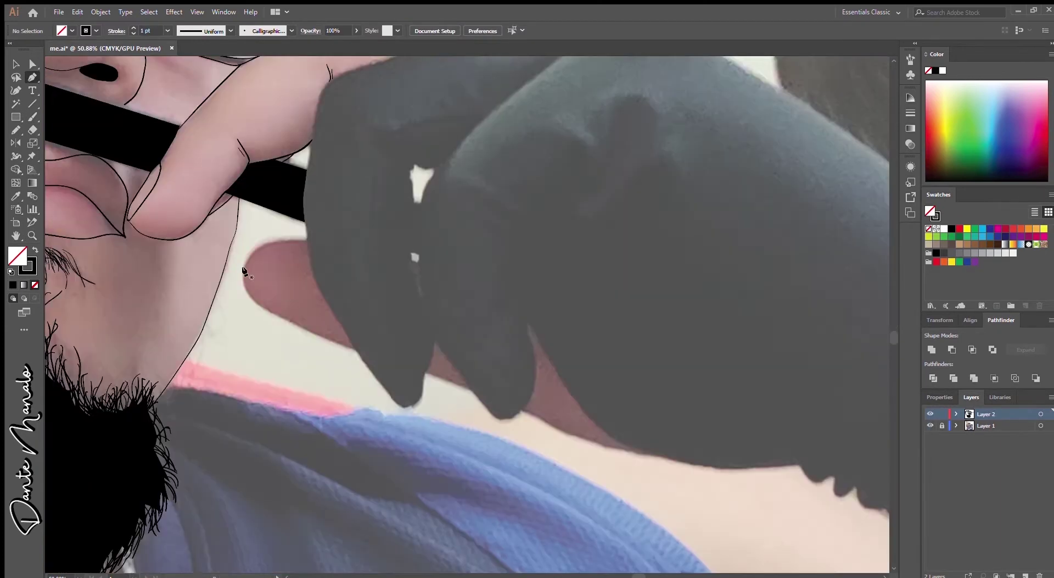
click(245, 266)
drag(284, 241, 319, 243)
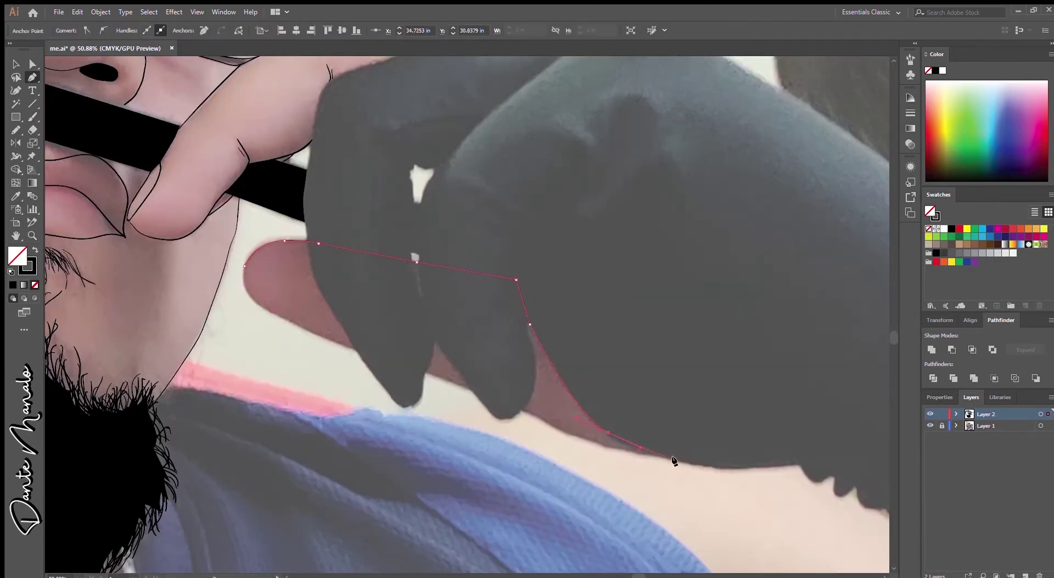
click(677, 460)
click(593, 441)
click(537, 419)
click(440, 377)
click(243, 267)
- Trace the glove's left edge and curve the outline over its top to the finger line
key(ctrl+shift+a)
scroll(245, 266, up, 5)
key(a)
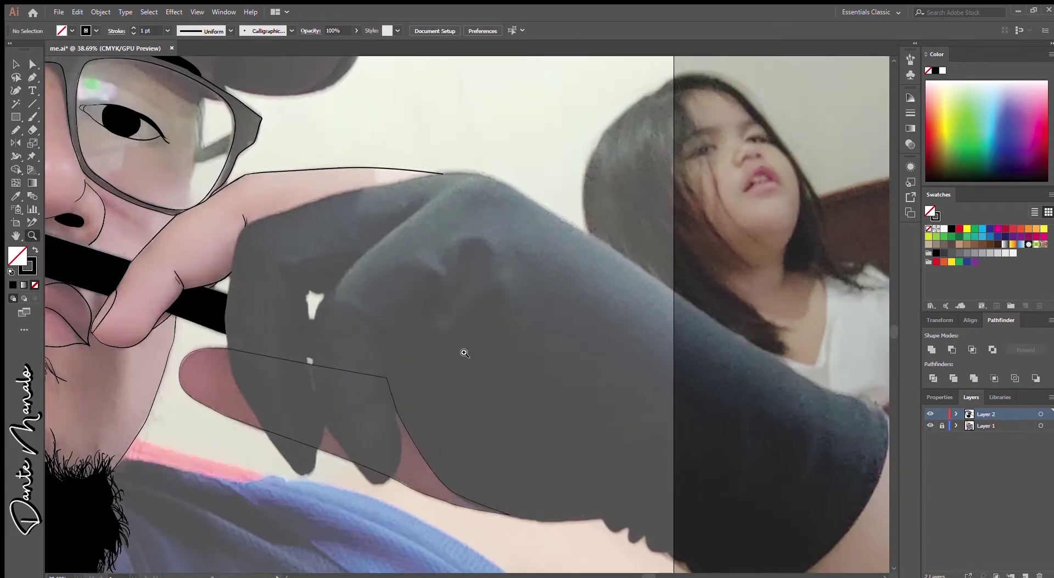
click(234, 374)
drag(226, 317, 231, 304)
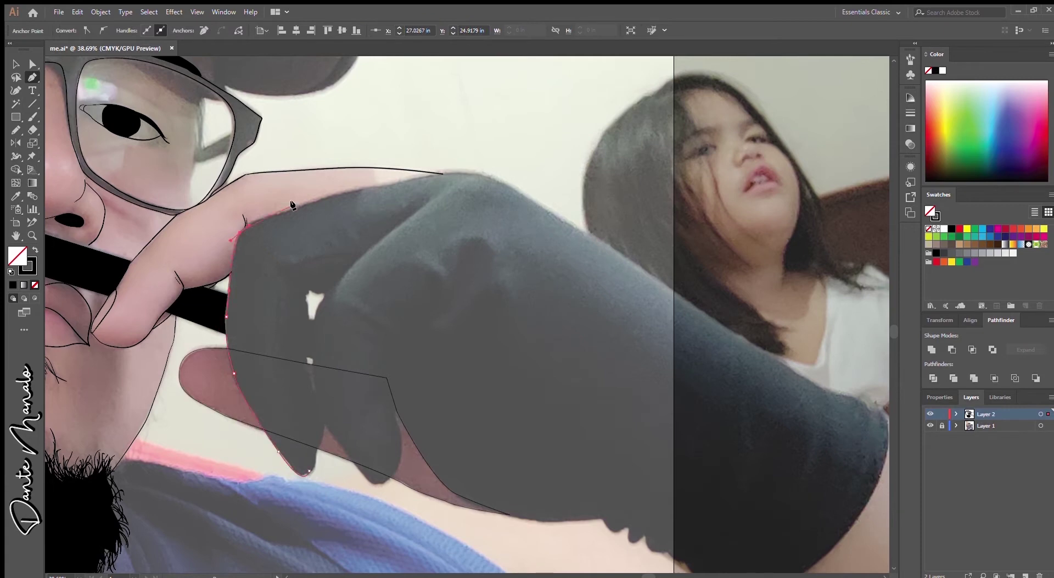
click(444, 173)
drag(483, 175, 513, 184)
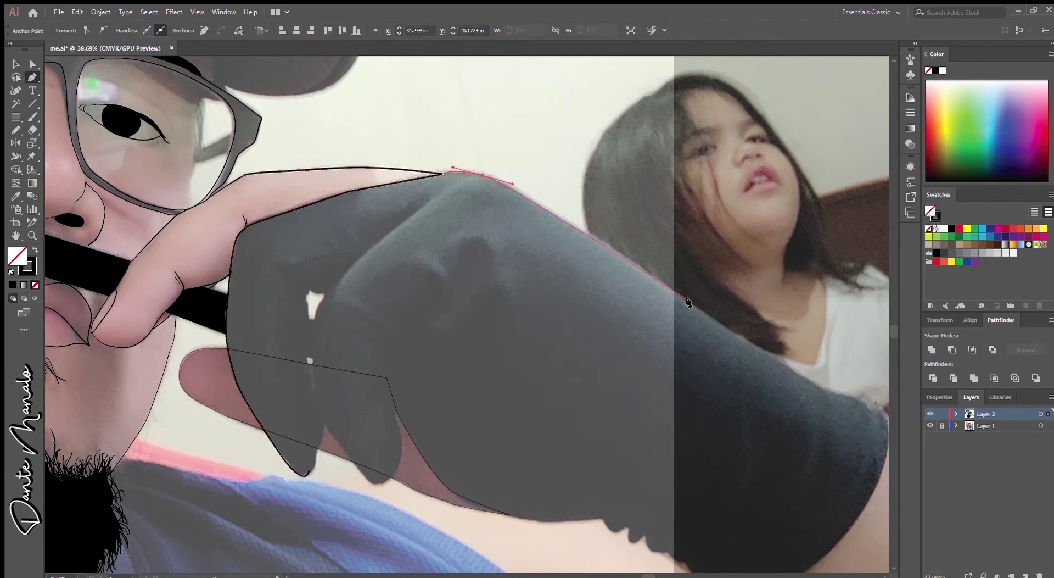
scroll(855, 481, down, 3)
scroll(854, 481, right, 1)
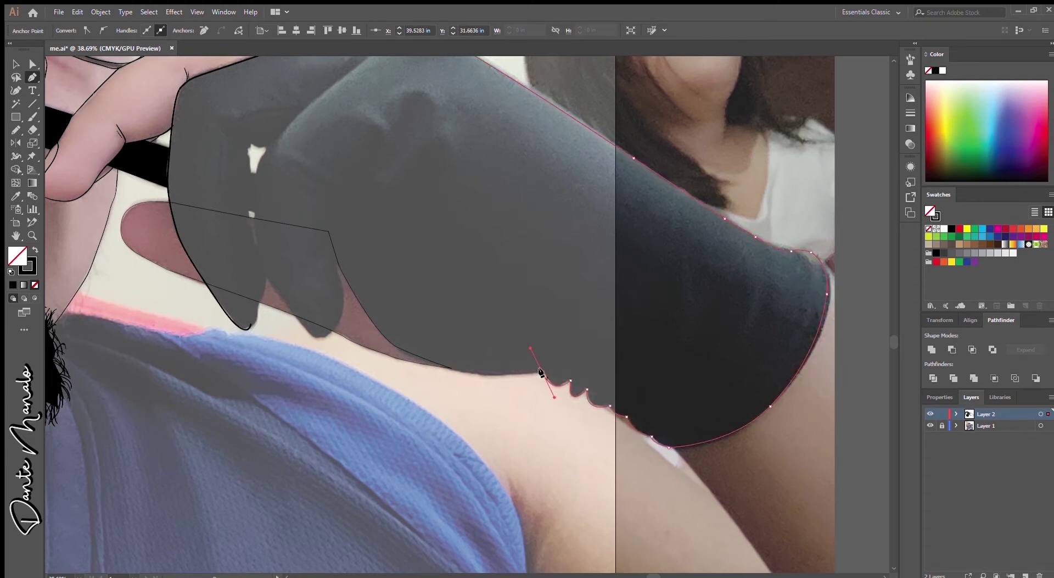
- Continue the glove outline between its folds and up its inner and left edges
drag(328, 231, 311, 144)
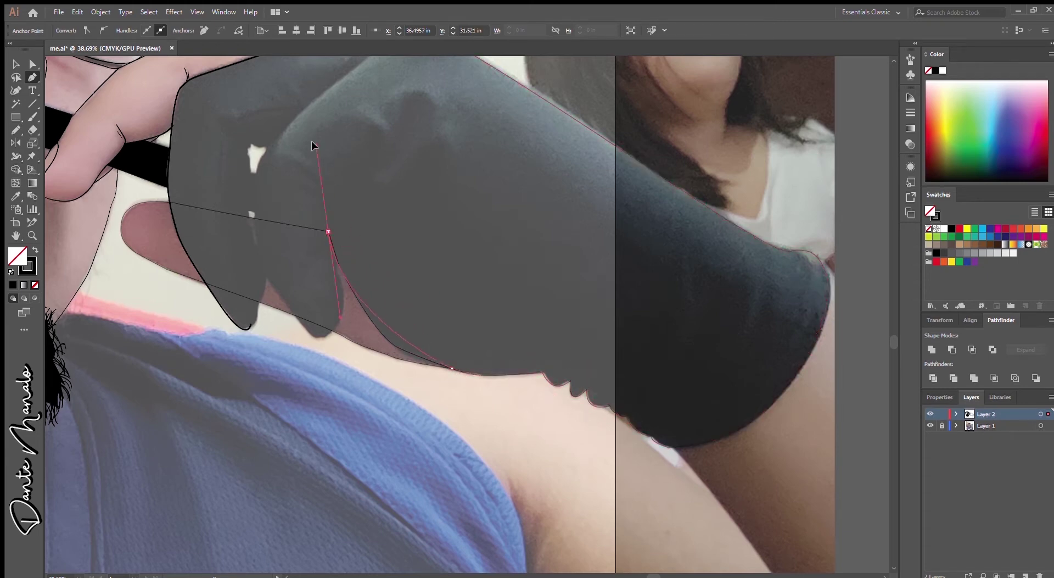
click(343, 311)
click(315, 337)
click(265, 269)
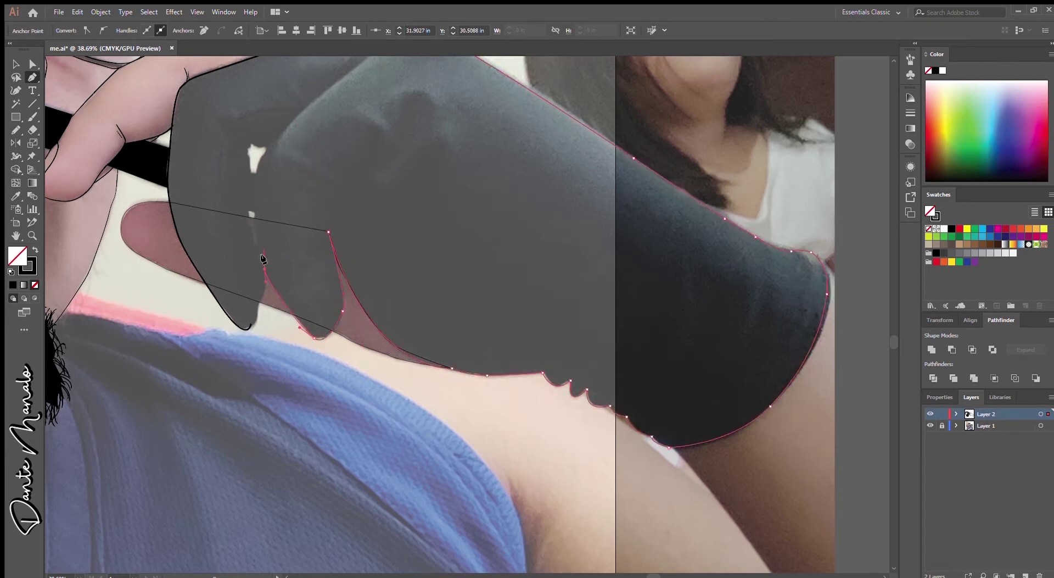
click(258, 204)
click(254, 171)
click(271, 148)
drag(324, 89, 332, 223)
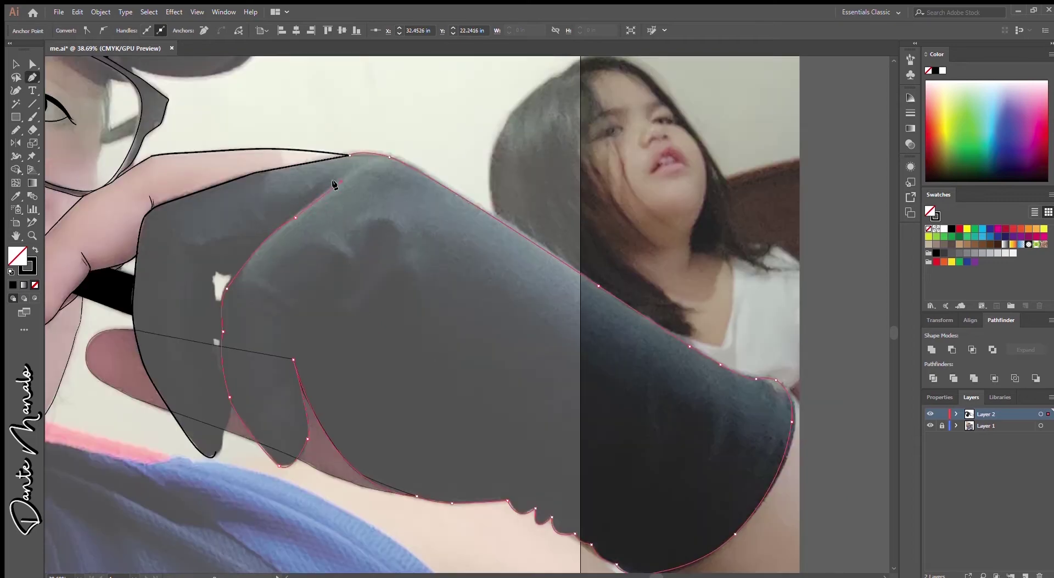
- Trace down the finger gap to close the glove shape and fill it black
click(215, 301)
click(226, 425)
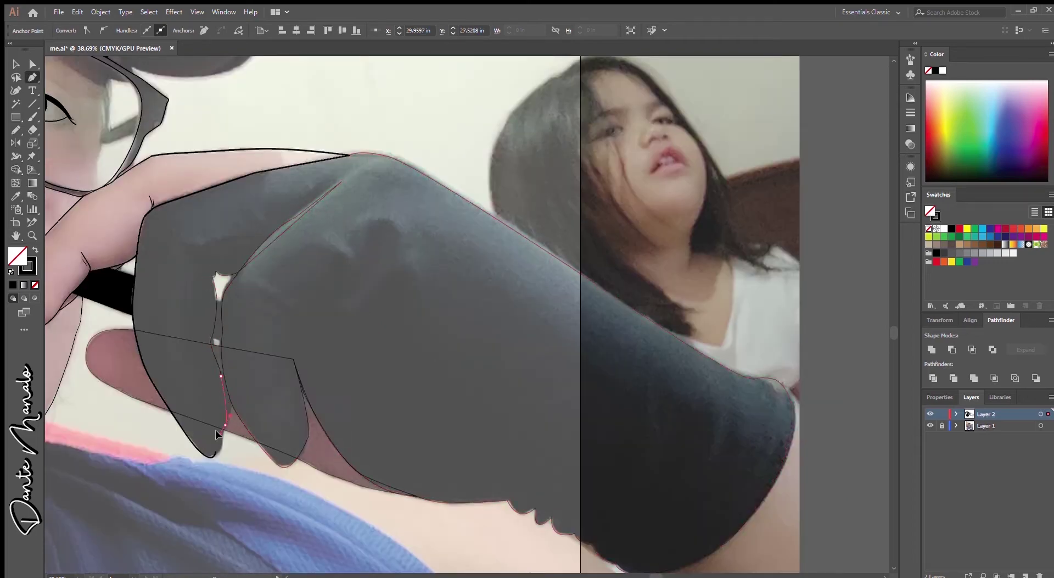
drag(216, 451, 204, 453)
key(shift+x)
key(ctrl+0)
- Hide the photo to check the glove, then trace the cap's brim and outer curve to the brim tip
key(ctrl+shift+a)
click(931, 425)
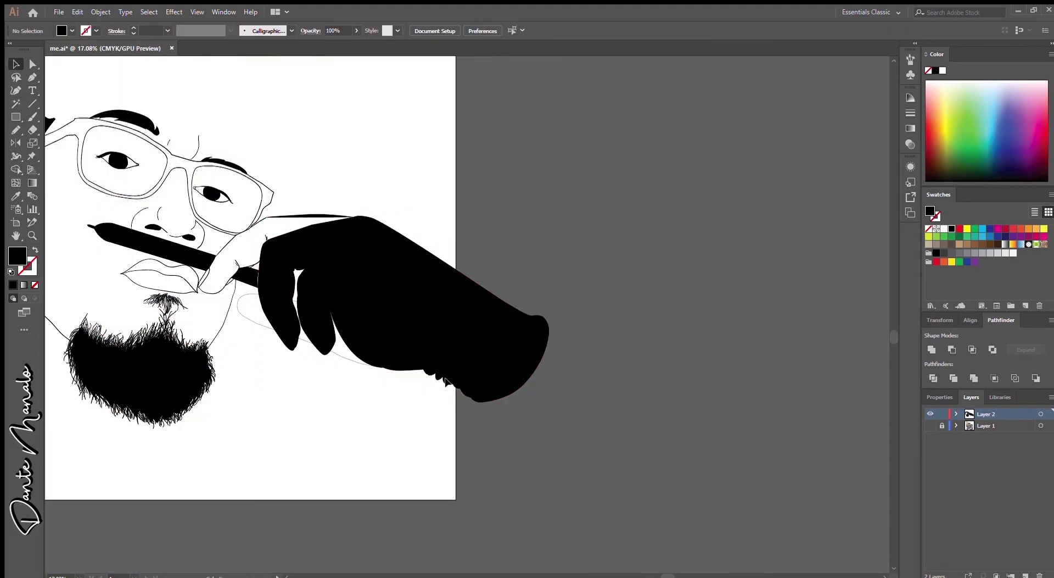
click(301, 232)
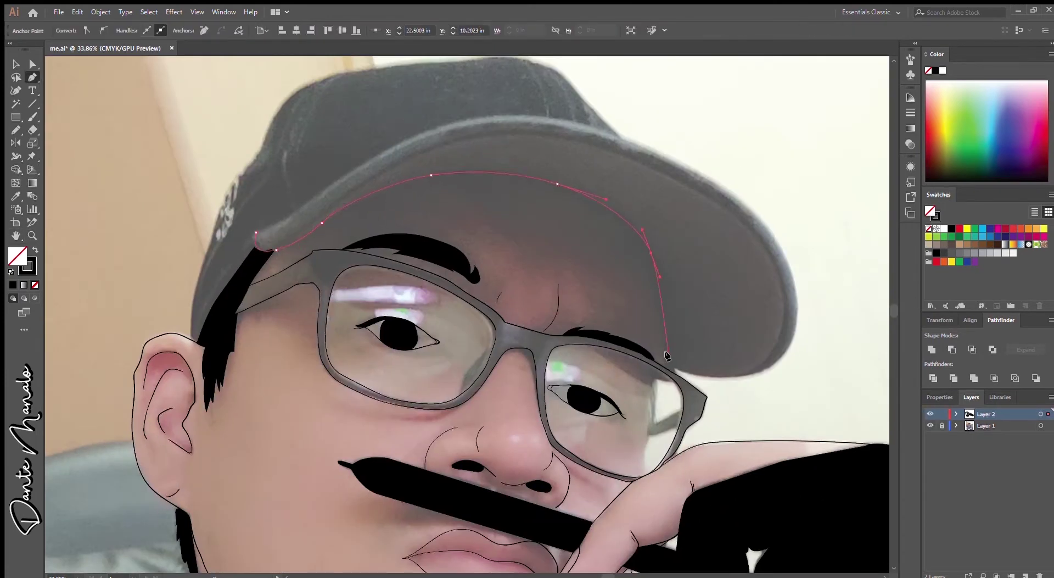
drag(667, 356, 670, 370)
drag(789, 266, 767, 200)
drag(623, 136, 551, 114)
drag(431, 129, 365, 147)
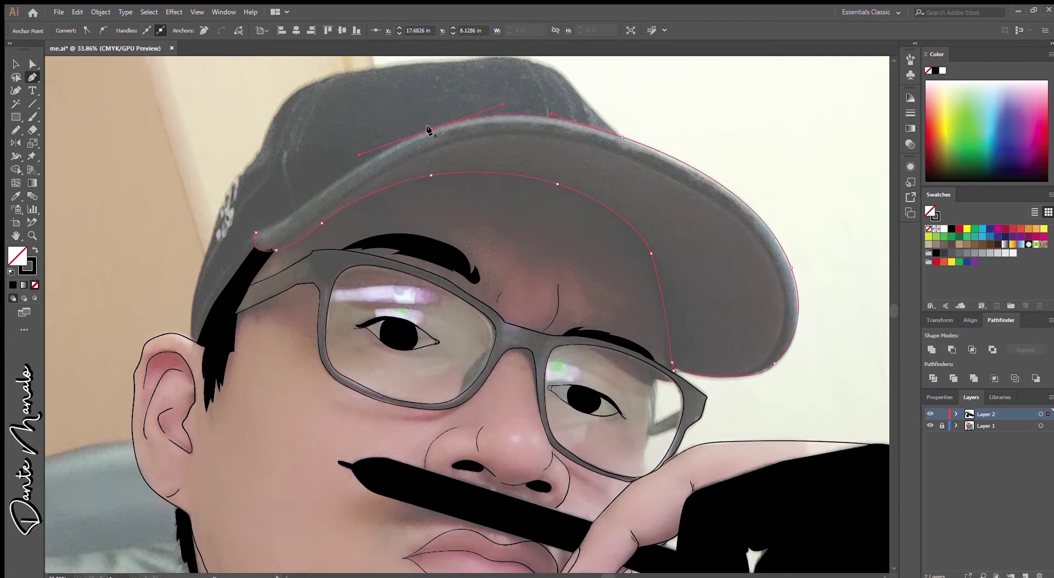
click(258, 236)
key(v)
click(281, 390)
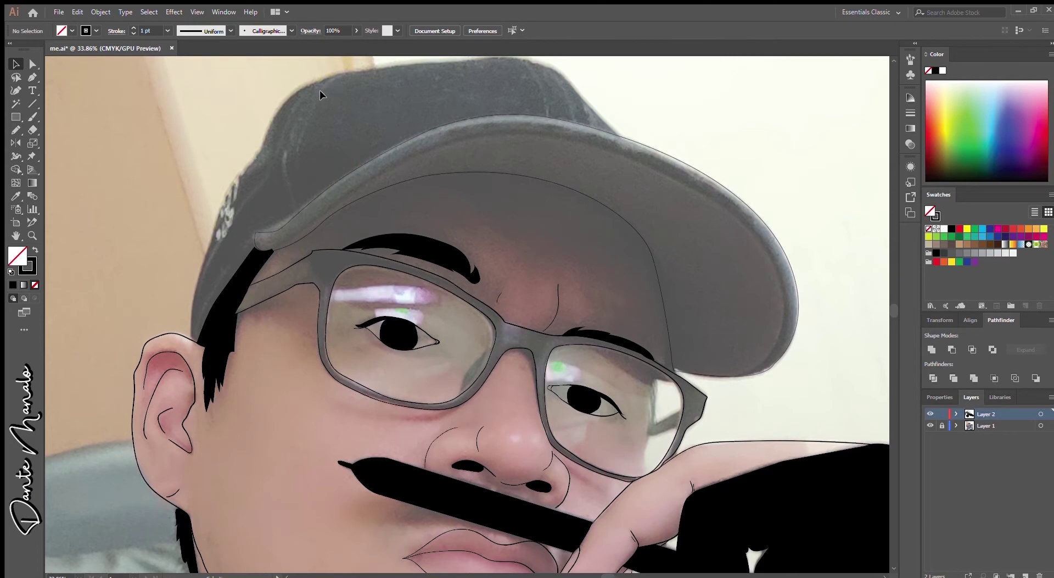
scroll(699, 449, up, 4)
- Paint a reflection line across the right lens and zoom in around the lens edge
key(a)
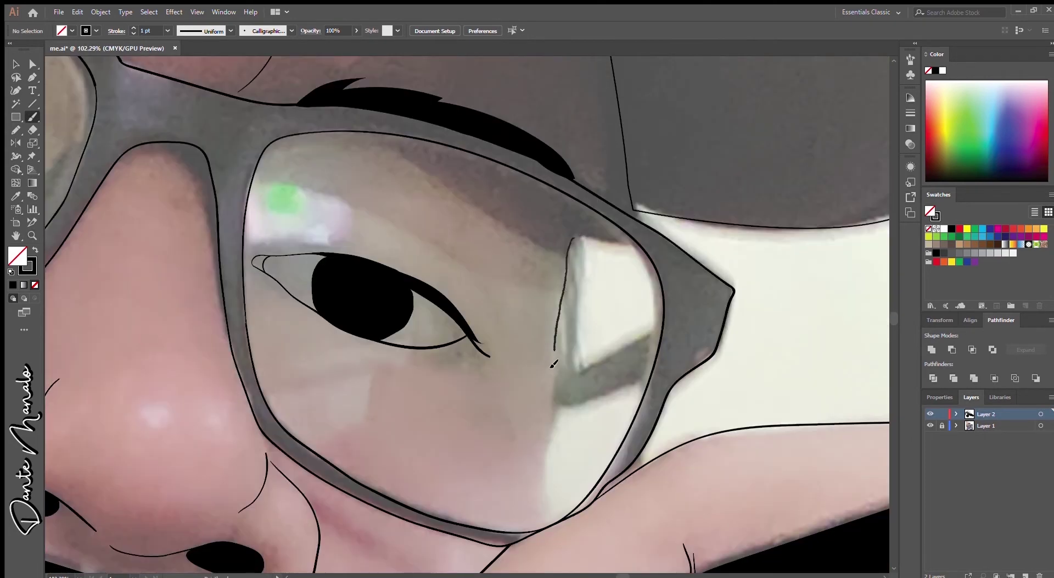
click(566, 331)
click(601, 343)
key(b)
drag(559, 380, 646, 338)
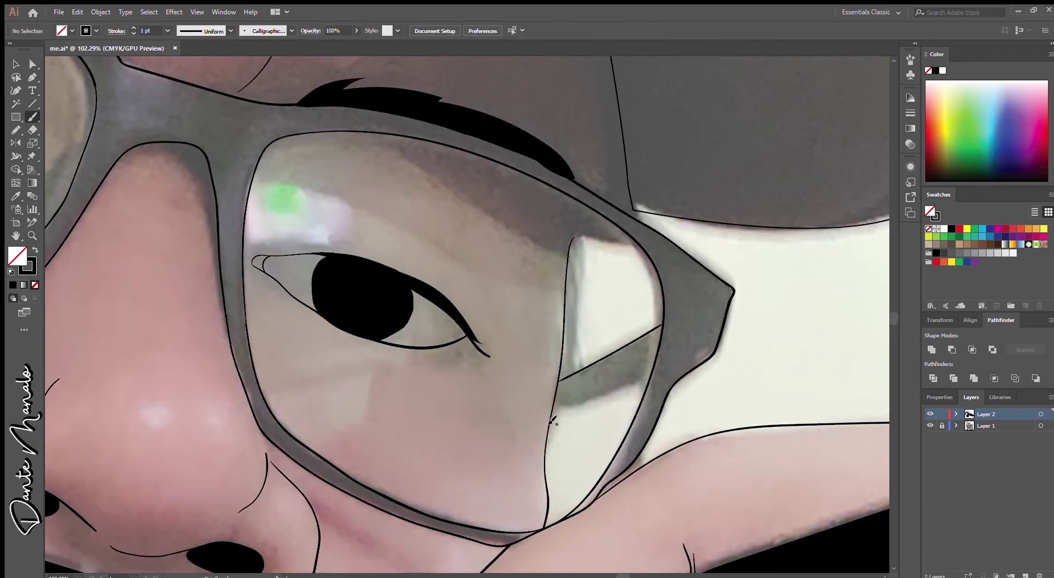
key(z)
drag(551, 421, 614, 289)
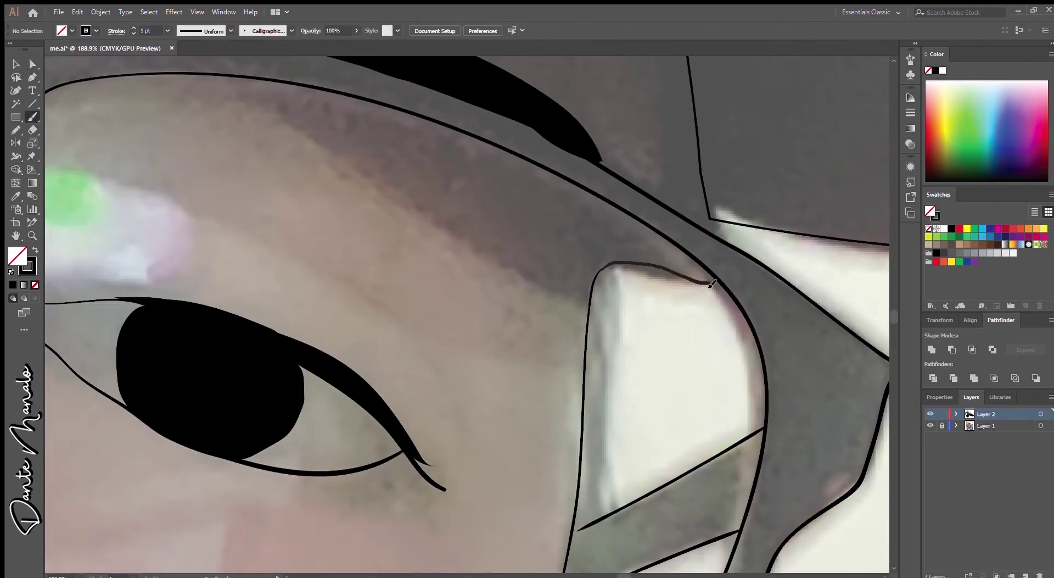
key(z)
drag(712, 284, 672, 345)
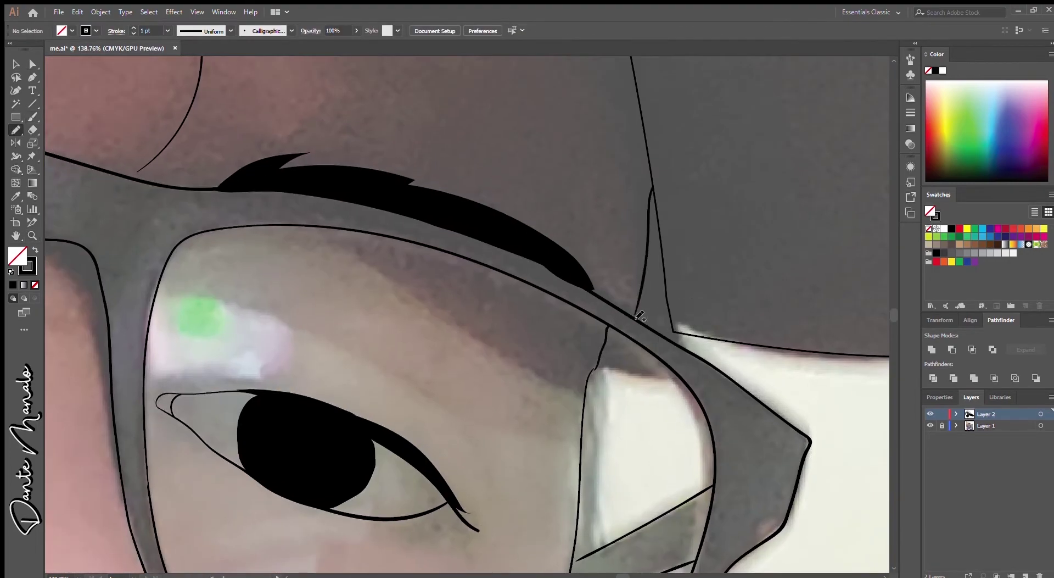
scroll(640, 315, up, 2)
scroll(676, 349, down, 10)
- Select the cap outline, isolate it briefly, then return to the full artwork
key(a)
click(590, 325)
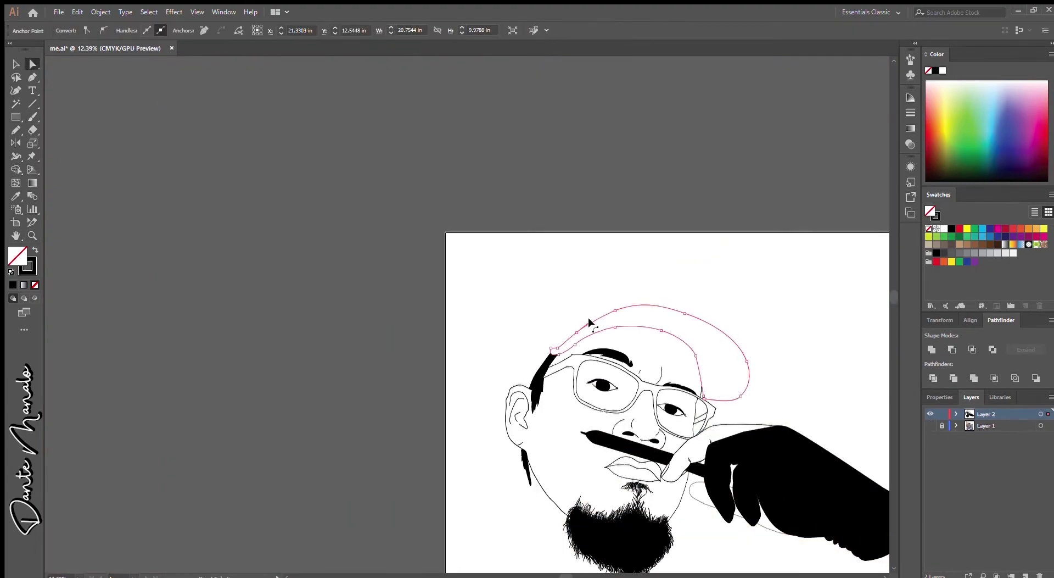
key(v)
double_click(598, 311)
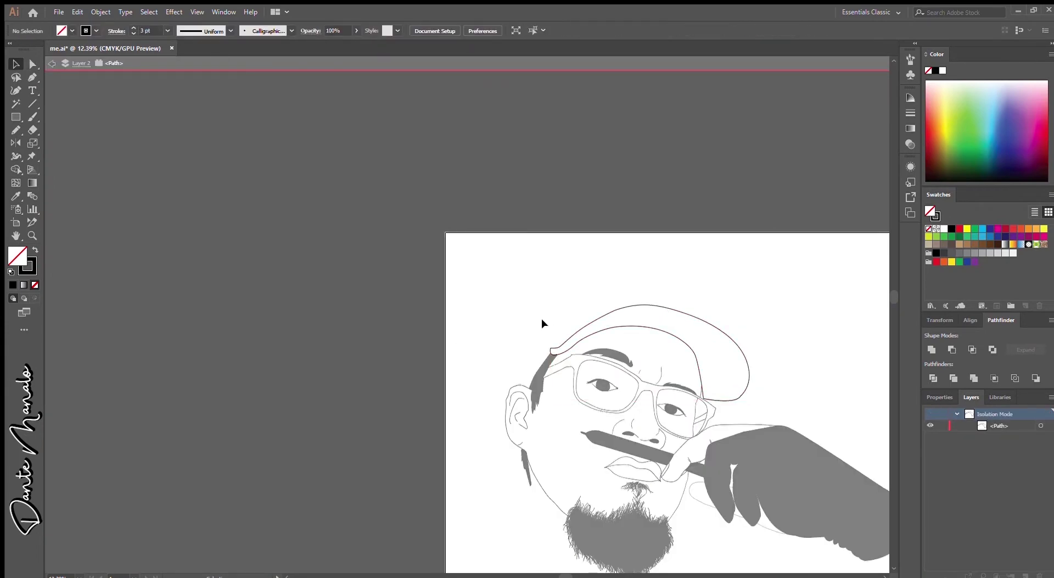
key(Escape)
alt+scroll(546, 340, up, 8)
- Draw two Pencil slivers where the glasses frame meets the cap and fill them black
key(n)
drag(505, 312, 517, 378)
drag(496, 416, 506, 313)
key(shift+x)
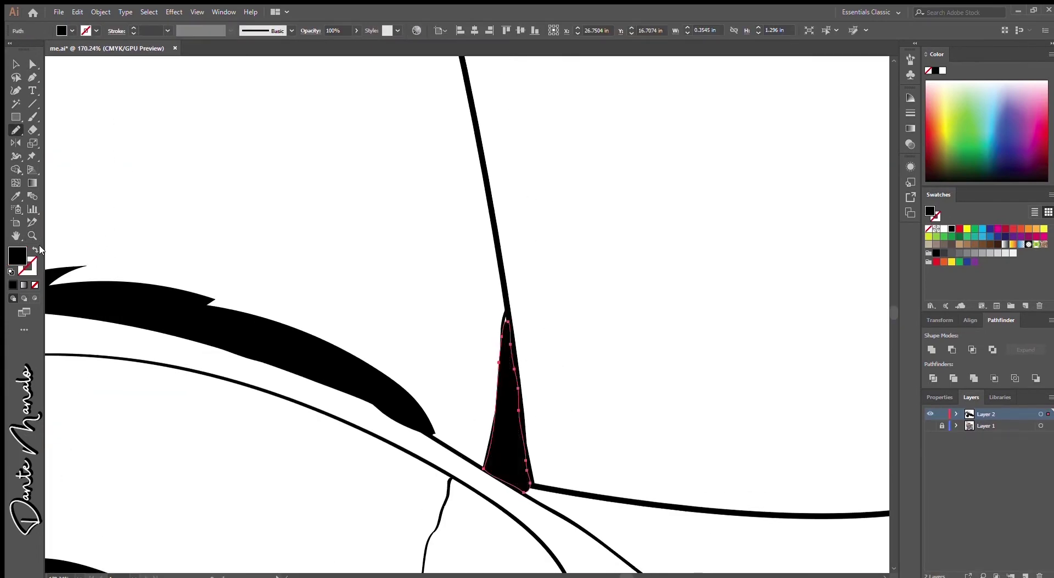
alt+scroll(531, 362, down, 3)
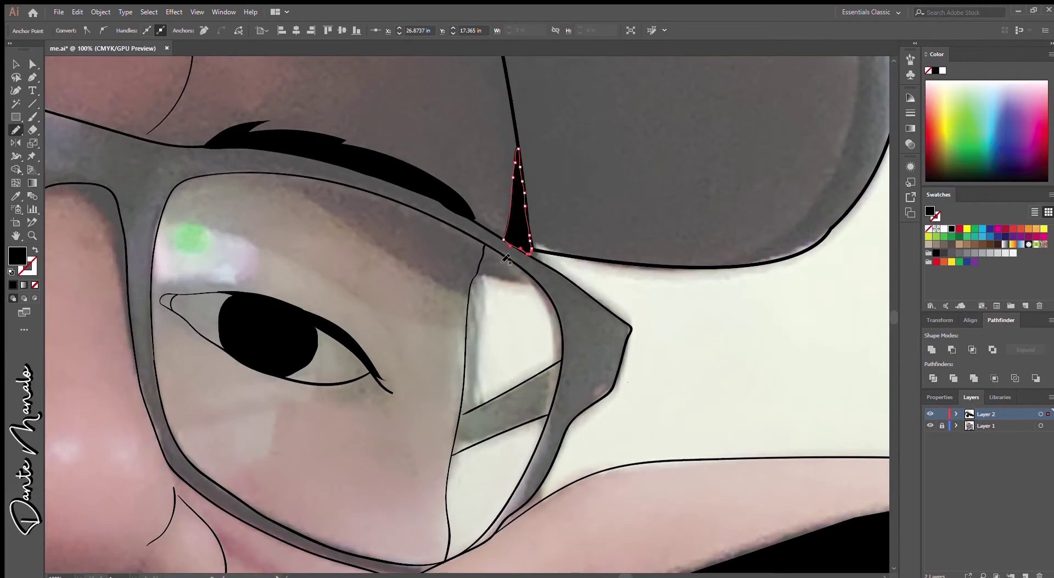
drag(465, 380, 470, 286)
key(p)
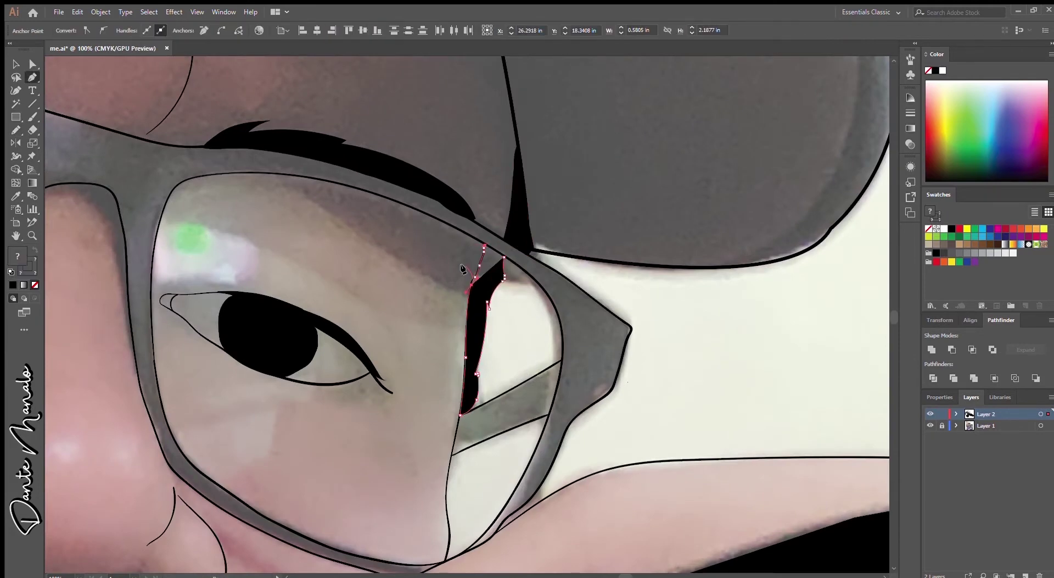
key(v)
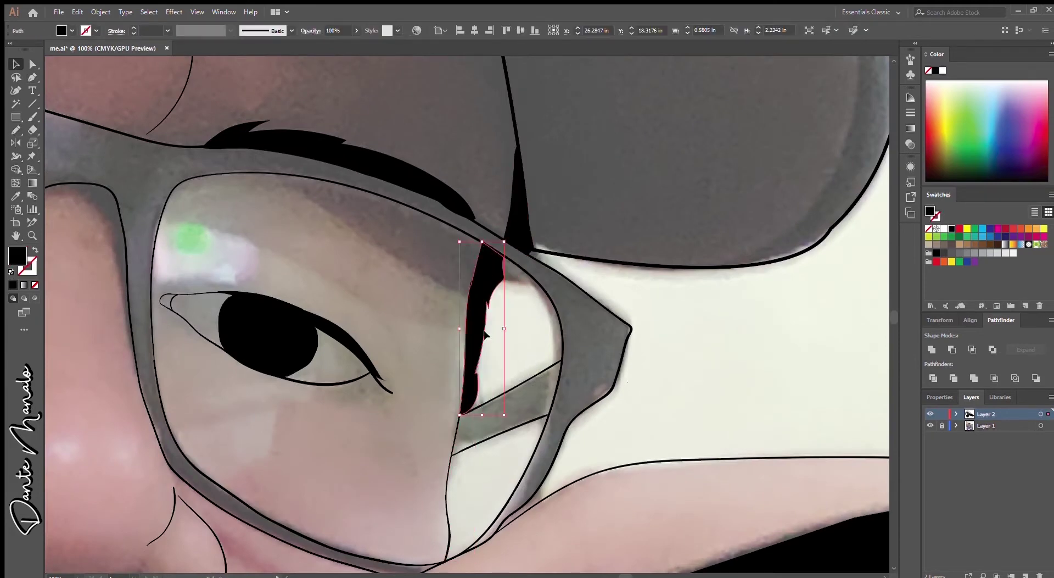
alt+scroll(683, 336, down, 5)
scroll(681, 331, down, 2)
scroll(789, 354, up, 5)
- Draw a stroked line along the brim's top edge from its left tip to the right
key(p)
click(225, 330)
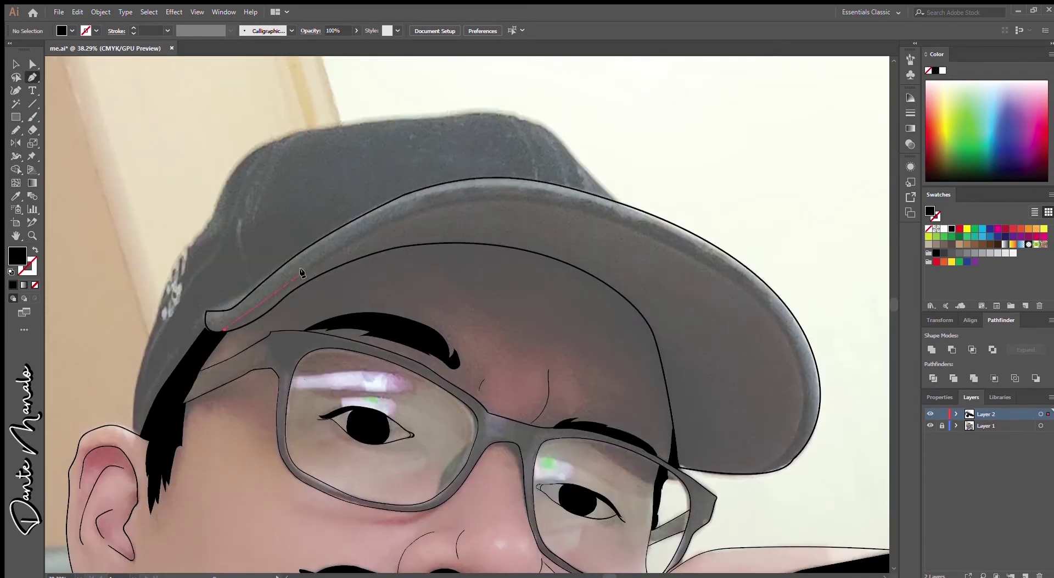
click(389, 223)
drag(470, 198, 494, 200)
click(745, 291)
key(shift+x)
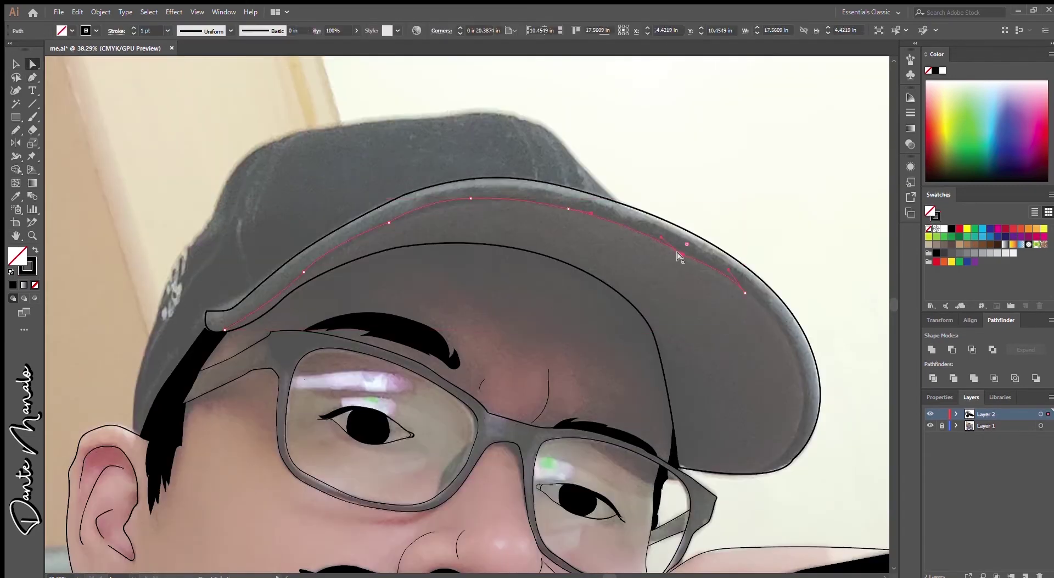
ctrl+click(716, 300)
- Extend the brim line down the brim's right curve and deselect it
key(p)
click(745, 291)
click(800, 371)
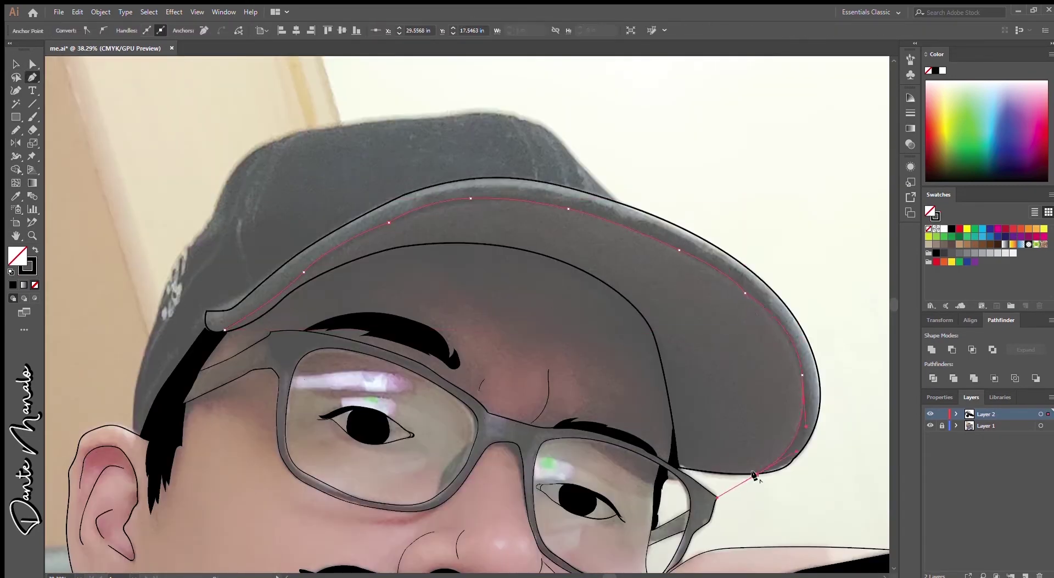
scroll(688, 189, up, 5)
scroll(659, 240, down, 6)
key(ctrl+shift+a)
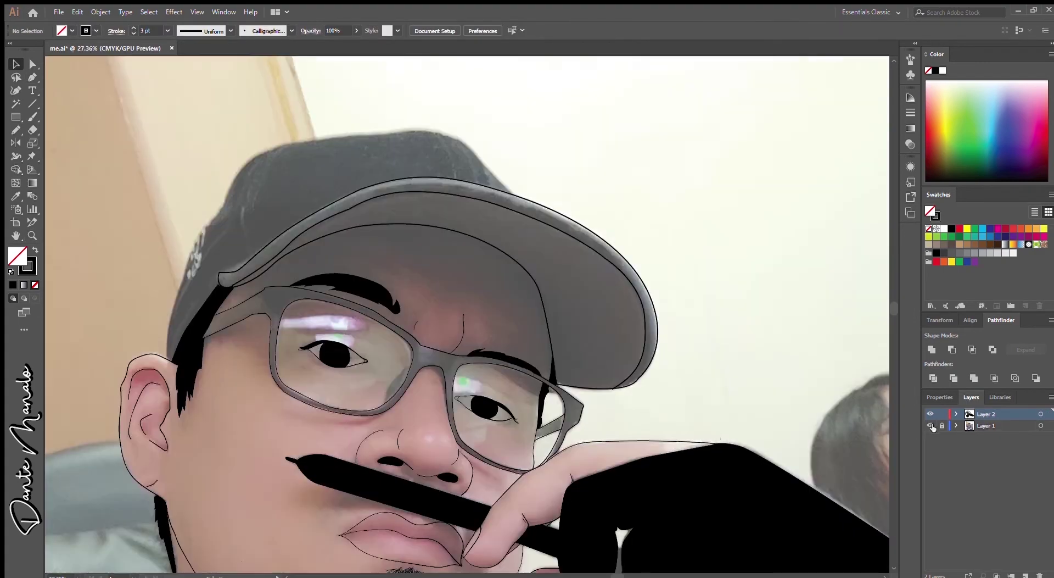
ctrl+click(229, 272)
- Hide the reference photo layer to check the brim line art
key(ctrl+shift+a)
key(b)
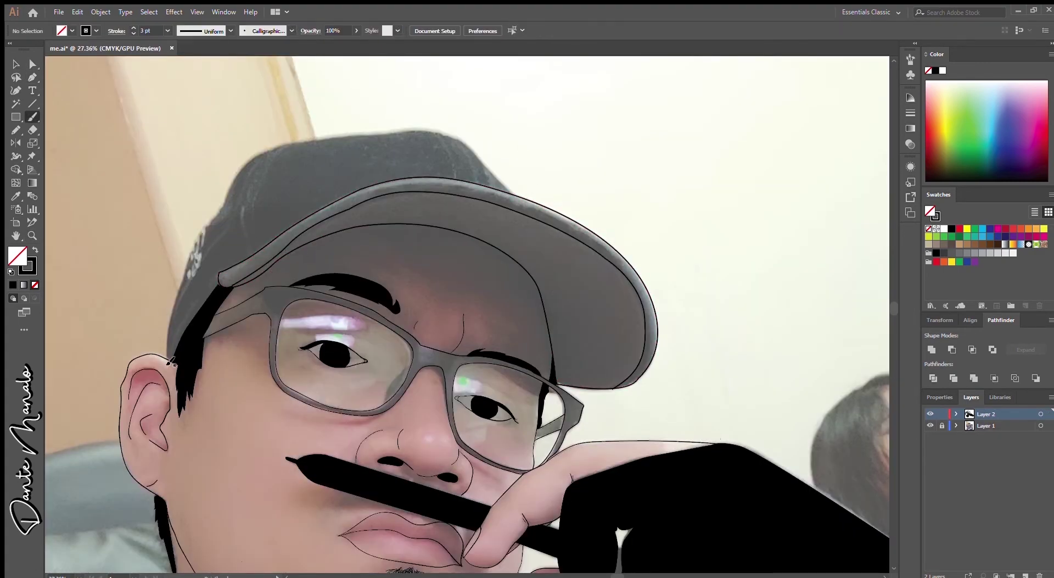
scroll(514, 191, up, 5)
scroll(514, 190, down, 7)
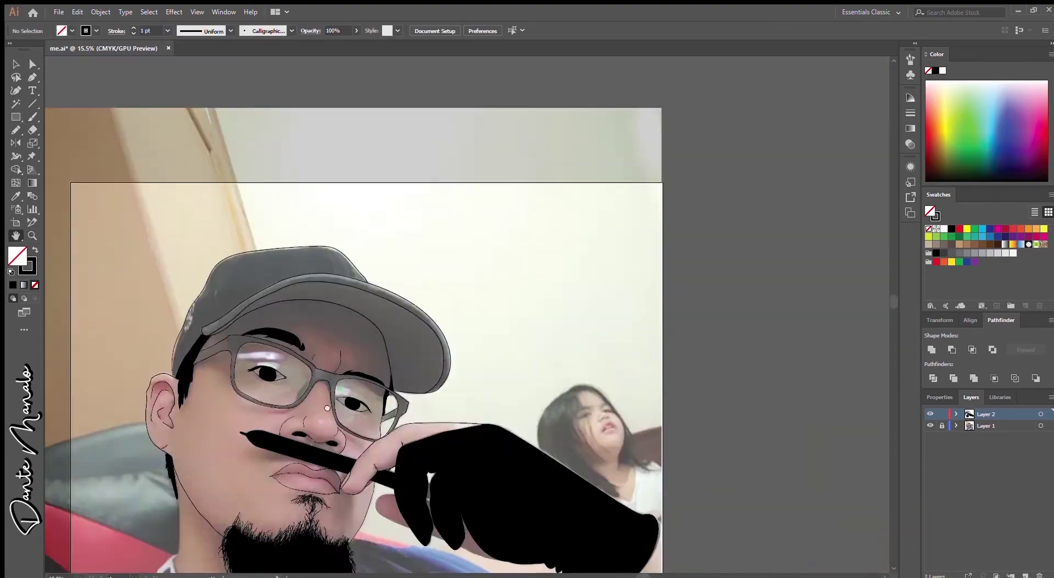
click(931, 425)
key(v)
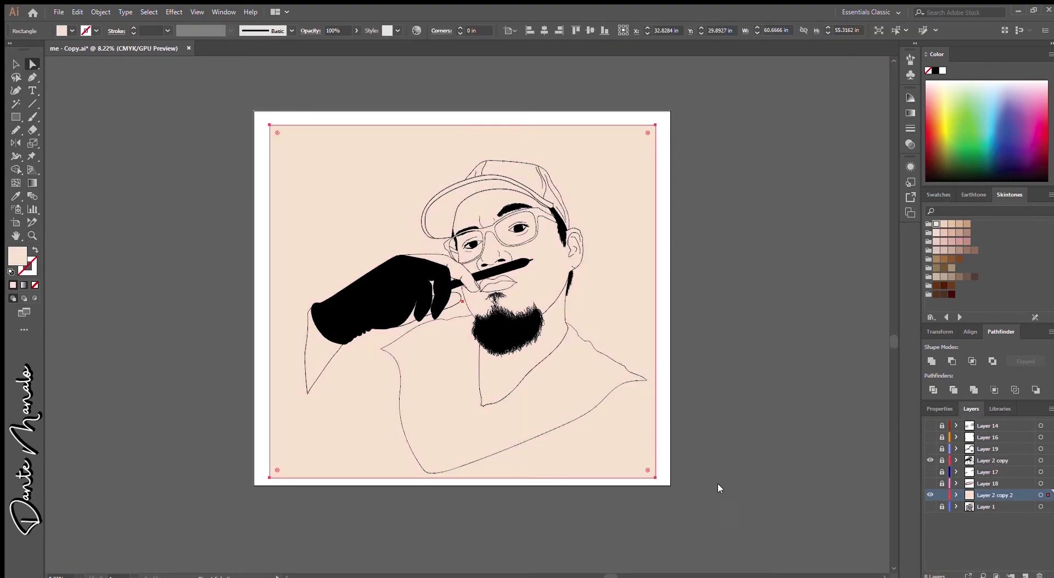
- Scroll the view over the portrait copy
scroll(633, 277, up, 8)
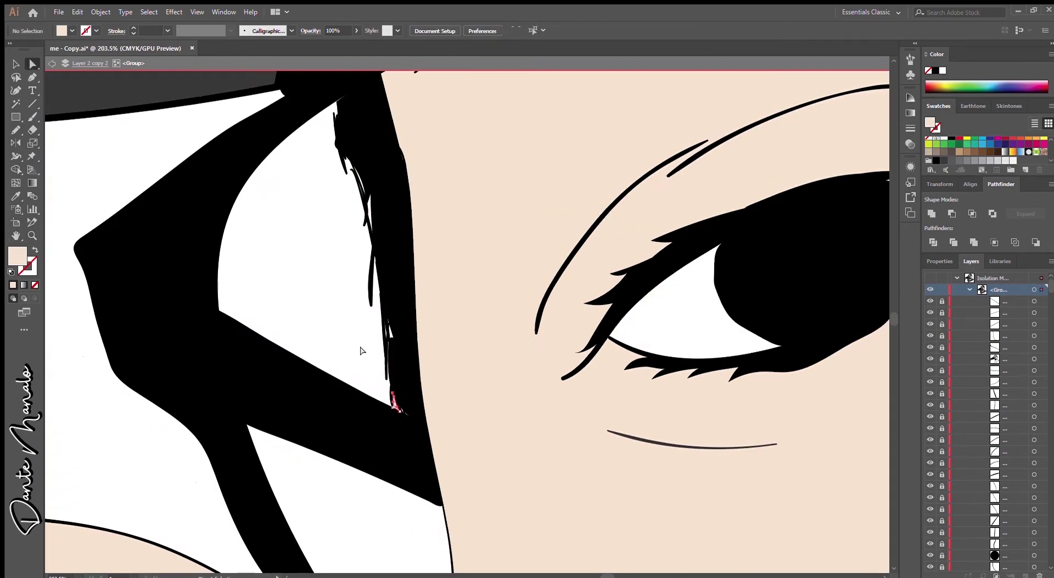
- Exit isolation, select the 2 copy layer and delete the face's skin fill
key(Escape)
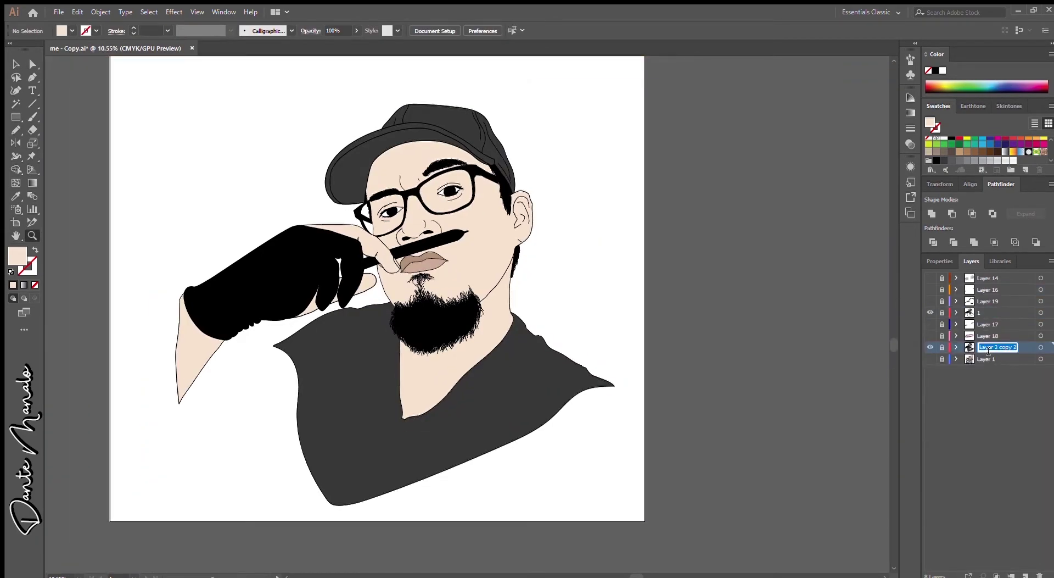
click(489, 263)
key(Delete)
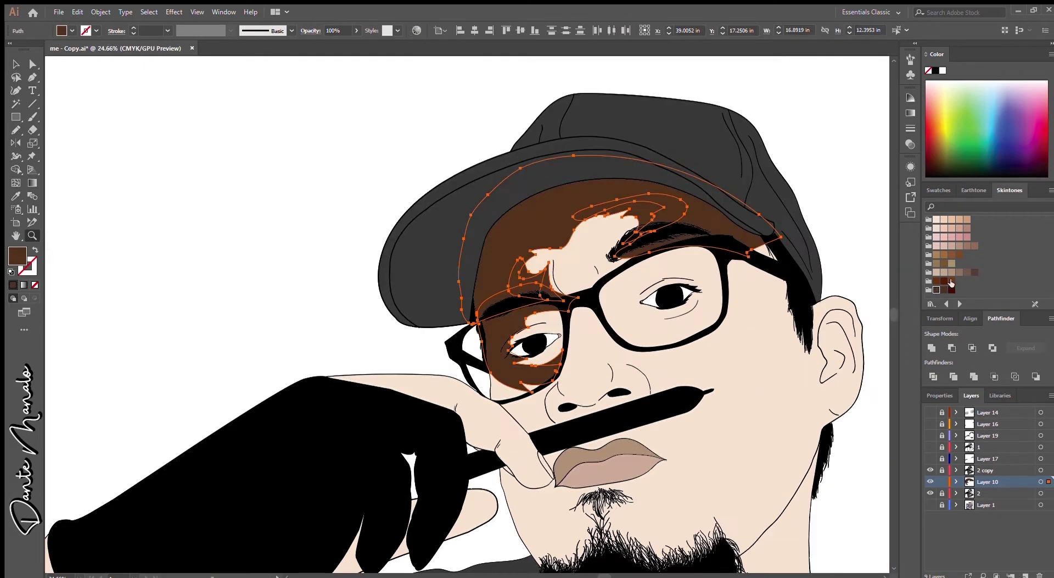
- Pick a brown fill and draw shadow shapes around both eyes inside the glasses
click(968, 272)
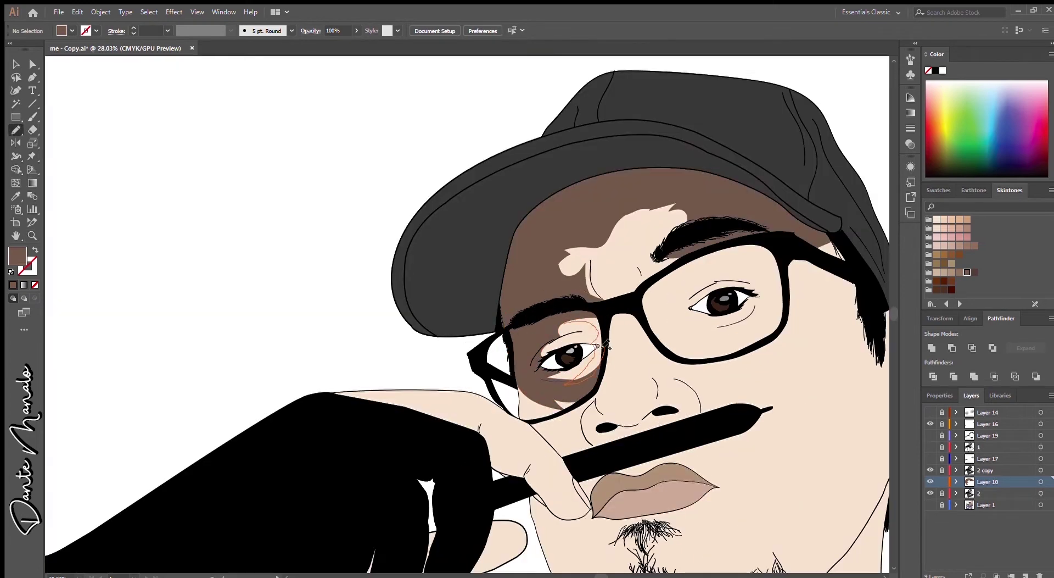
drag(607, 344, 605, 346)
drag(605, 301, 642, 284)
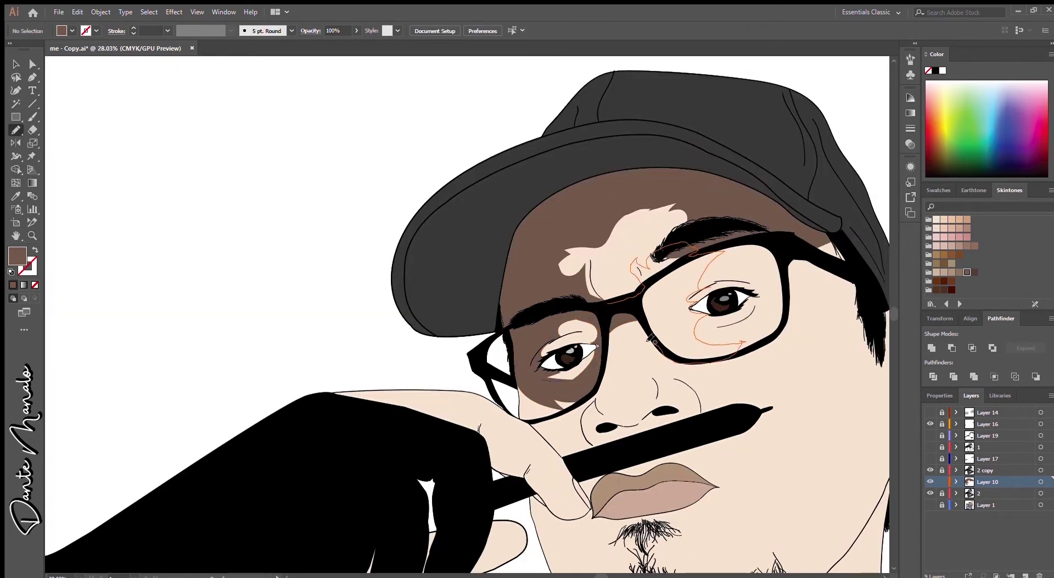
drag(653, 342, 655, 343)
drag(689, 313, 761, 308)
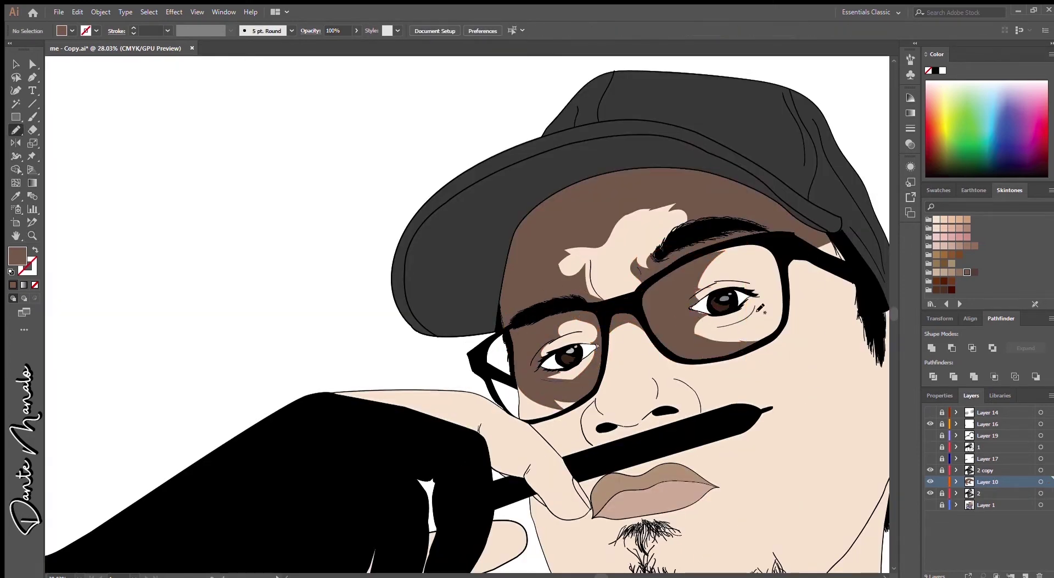
drag(800, 262, 801, 282)
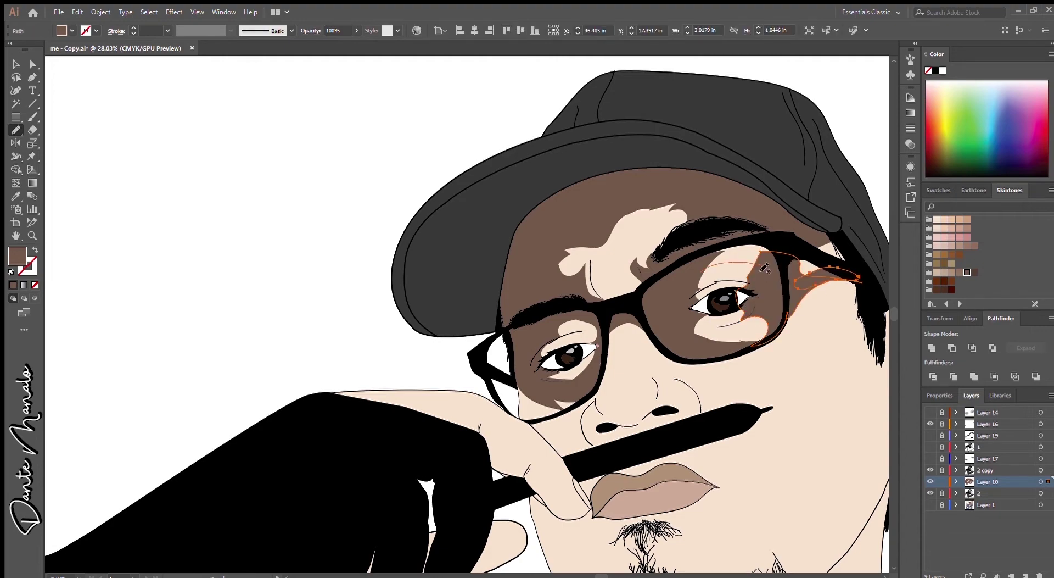
ctrl+click(454, 368)
- Add a darker shadow by the right eye and a shadow shape under the nose
scroll(650, 320, right, 2)
drag(627, 278, 627, 278)
scroll(627, 279, down, 5)
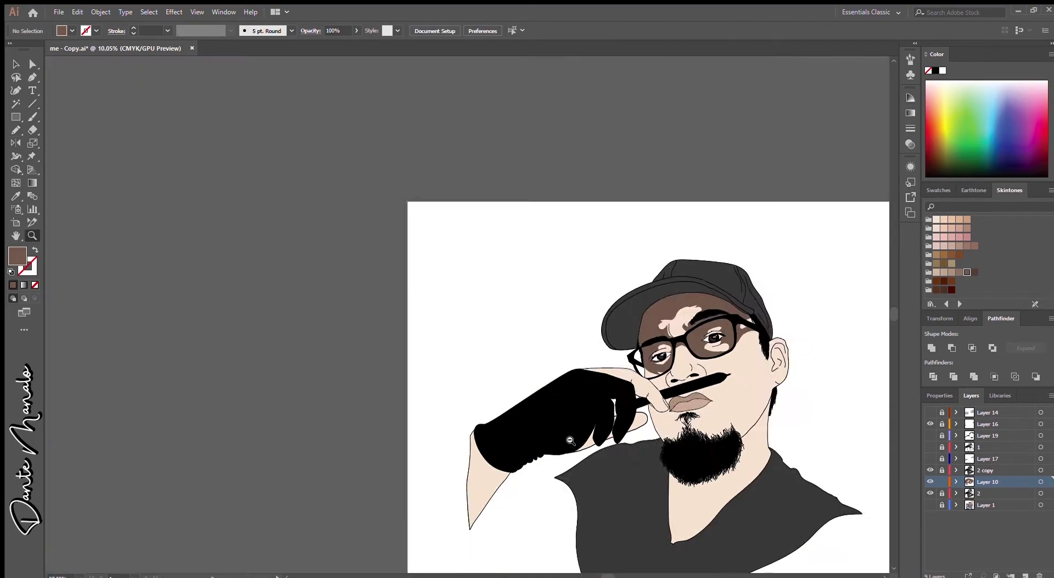
scroll(566, 387, up, 8)
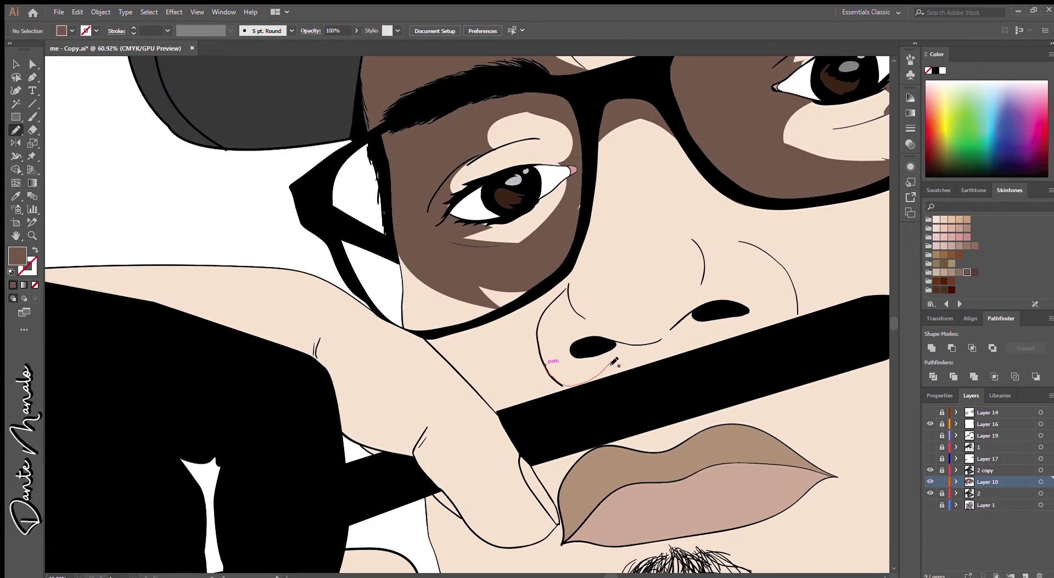
drag(643, 328, 640, 331)
scroll(640, 331, down, 5)
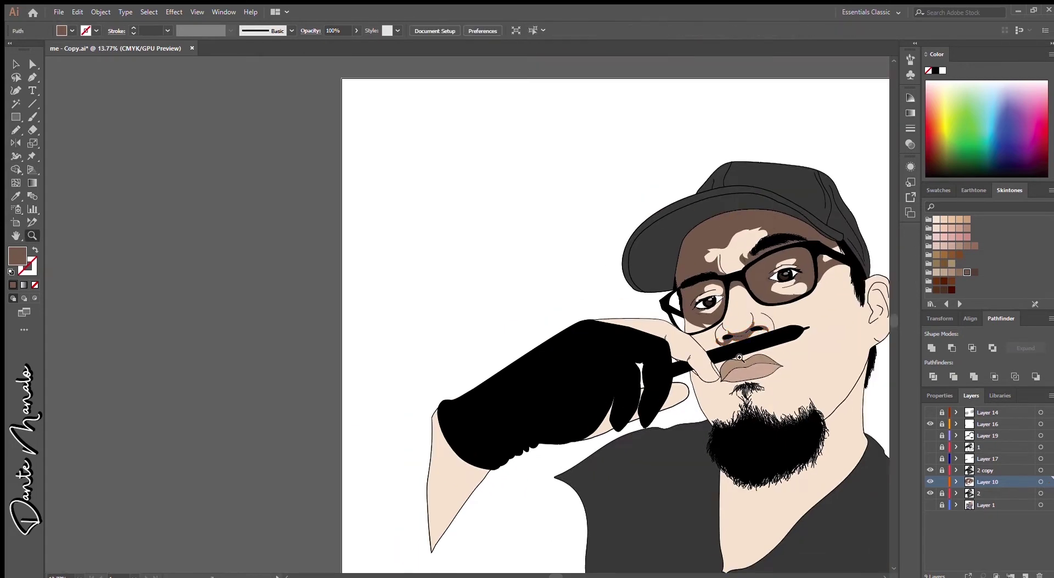
scroll(608, 305, up, 8)
- Adjust the anchor points and add a shadow beneath the glasses on the cheek
key(a)
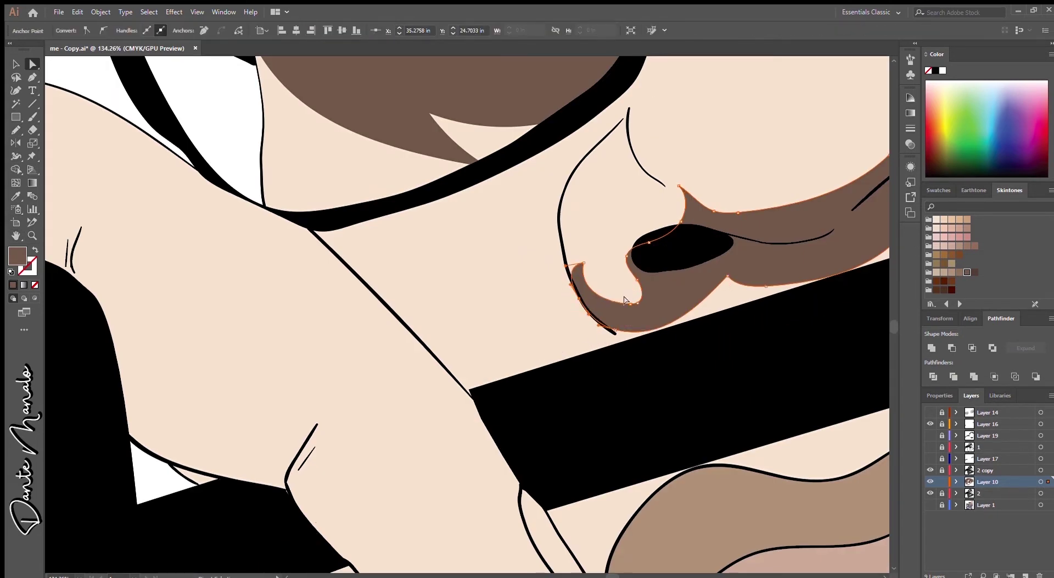
scroll(624, 299, down, 5)
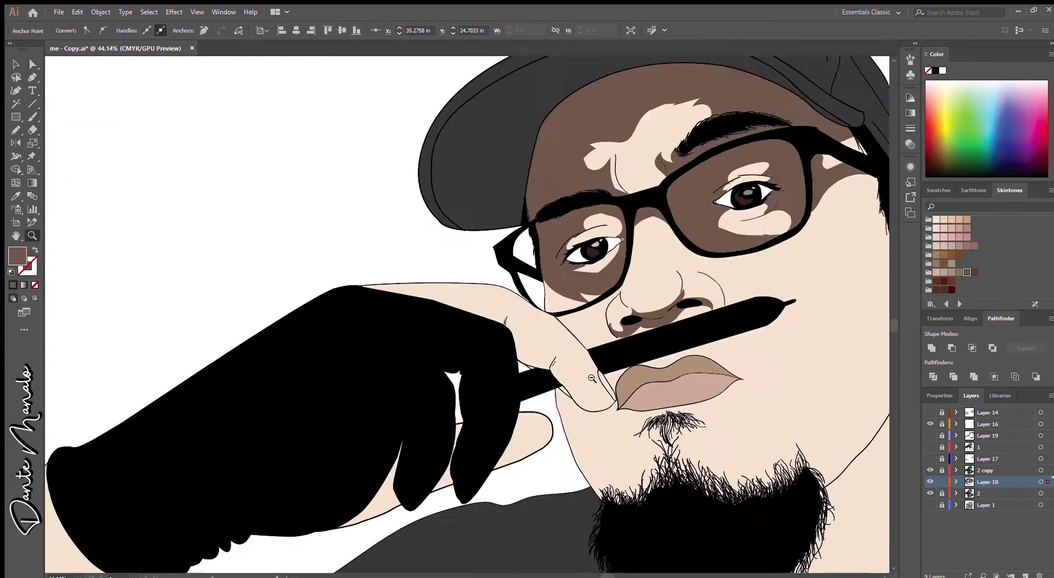
scroll(750, 276, up, 3)
drag(778, 284, 777, 284)
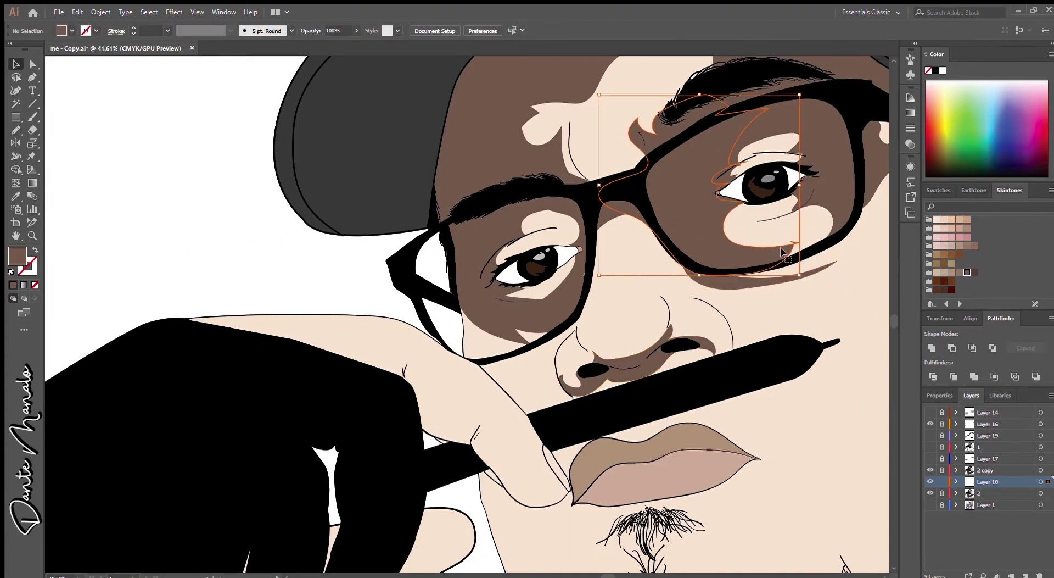
key(p)
scroll(729, 240, down, 5)
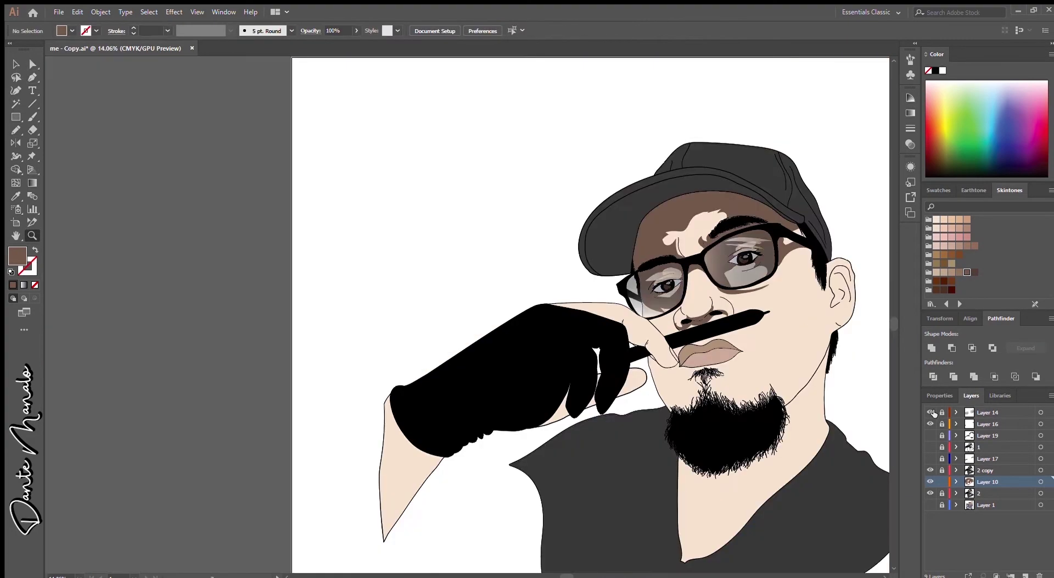
- Draw a brown Pencil shadow along the pen's lower edge
scroll(702, 259, up, 6)
scroll(547, 350, down, 3)
scroll(548, 349, down, 4)
key(n)
scroll(604, 274, up, 6)
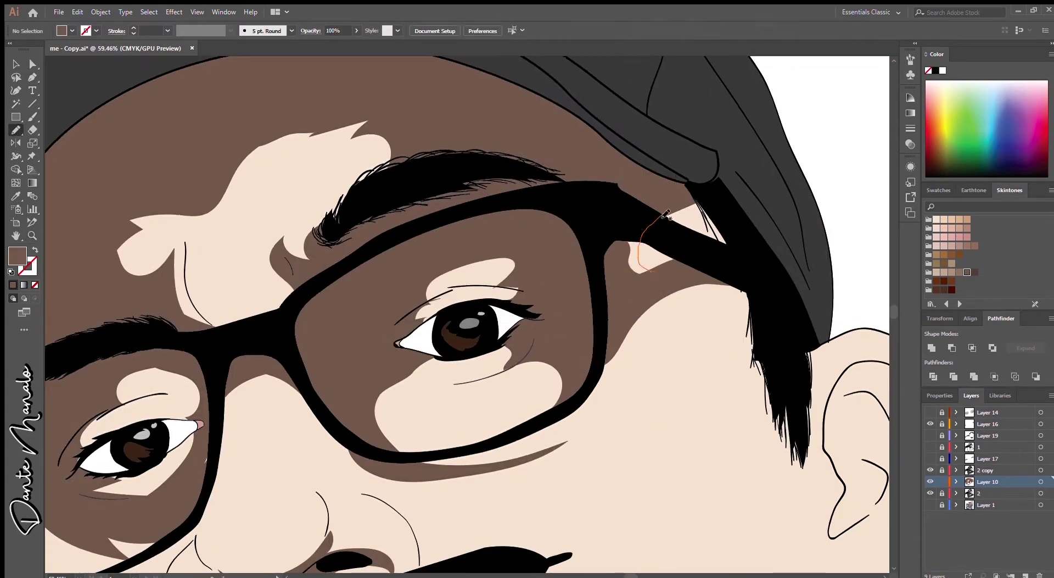
scroll(604, 275, down, 6)
scroll(631, 245, up, 5)
scroll(609, 273, left, 3)
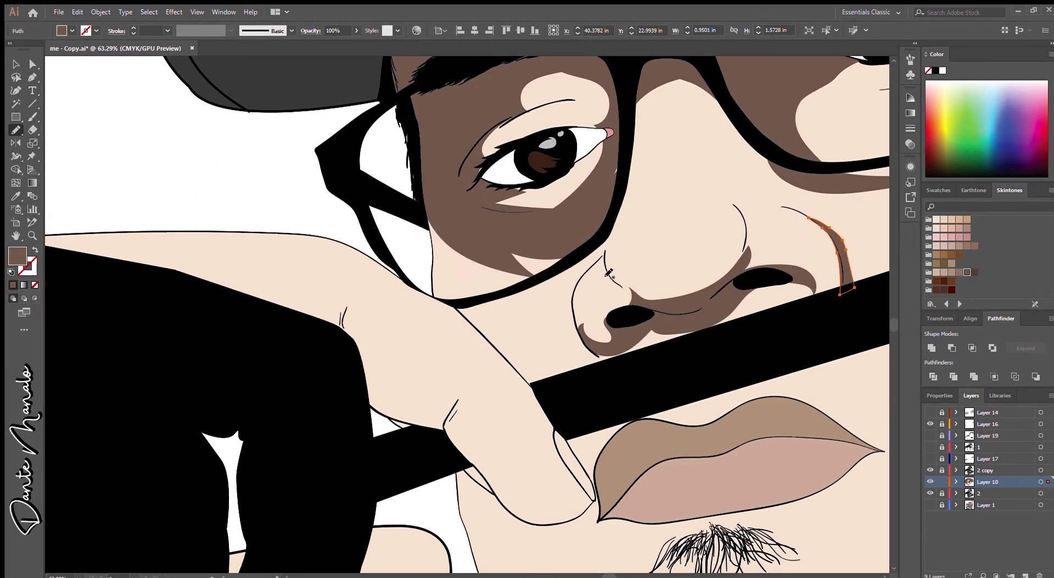
scroll(596, 270, down, 4)
scroll(583, 330, up, 5)
scroll(575, 313, down, 2)
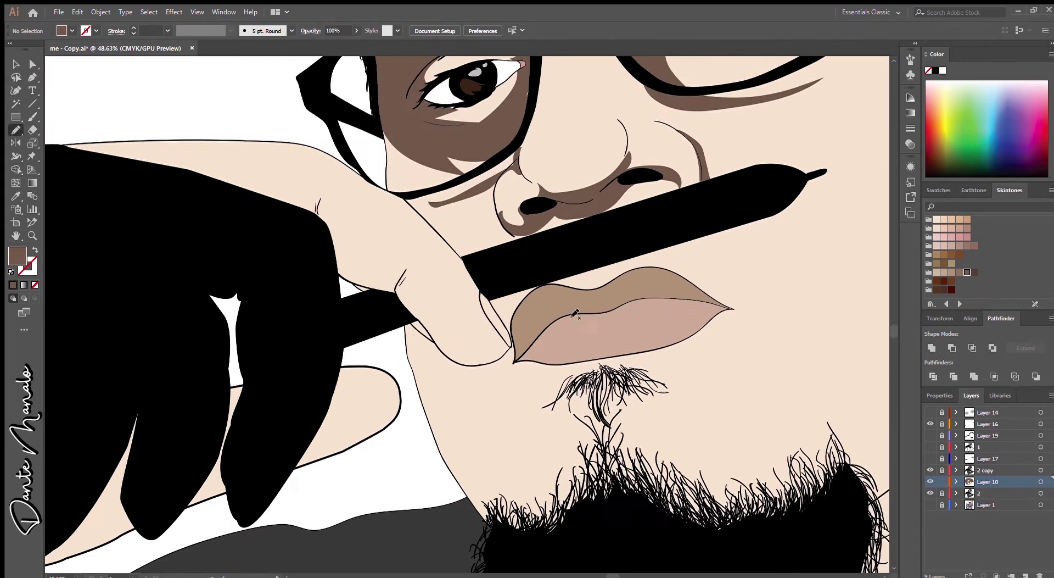
drag(832, 230, 739, 212)
scroll(768, 275, down, 5)
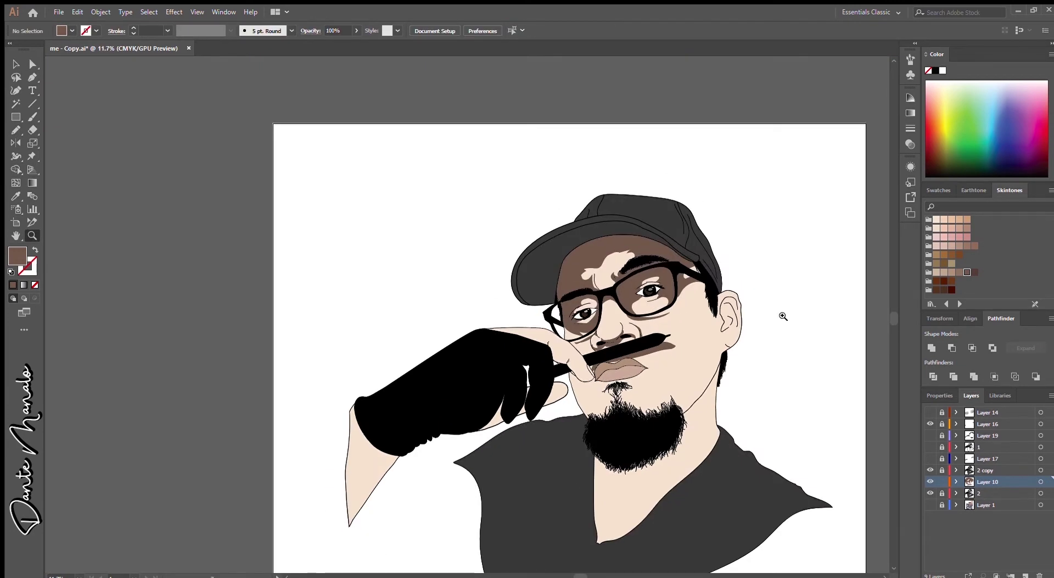
- Draw a brown shadow shape under the lips
scroll(783, 317, up, 5)
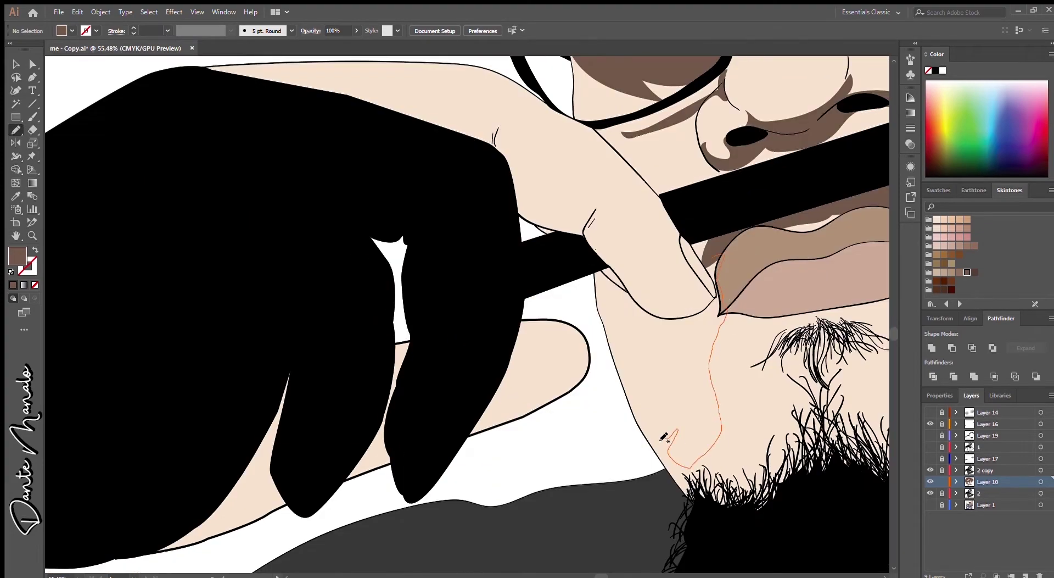
drag(709, 260, 693, 239)
scroll(526, 482, down, 5)
scroll(604, 329, up, 5)
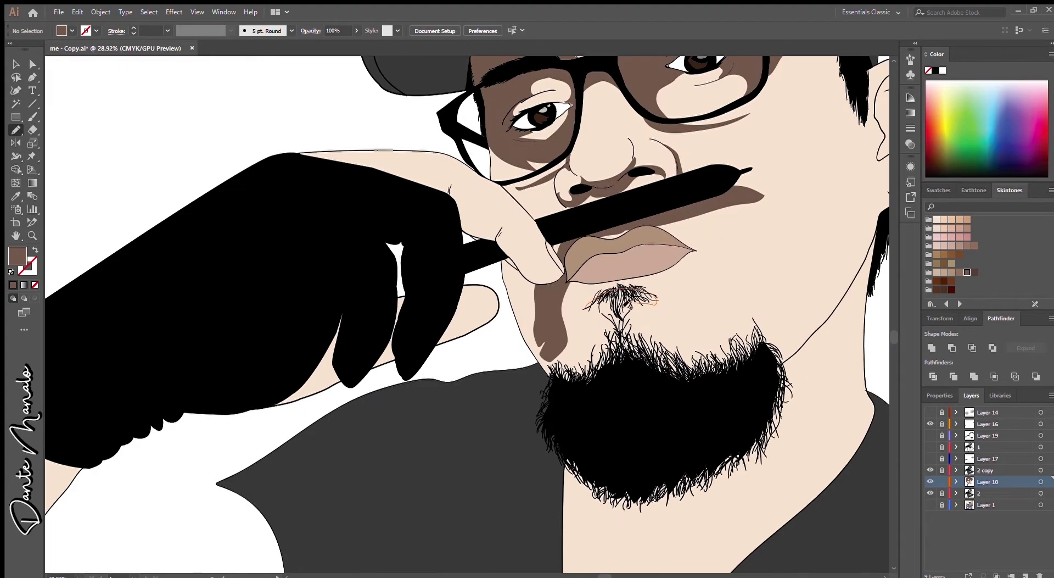
scroll(703, 307, down, 5)
scroll(609, 283, up, 5)
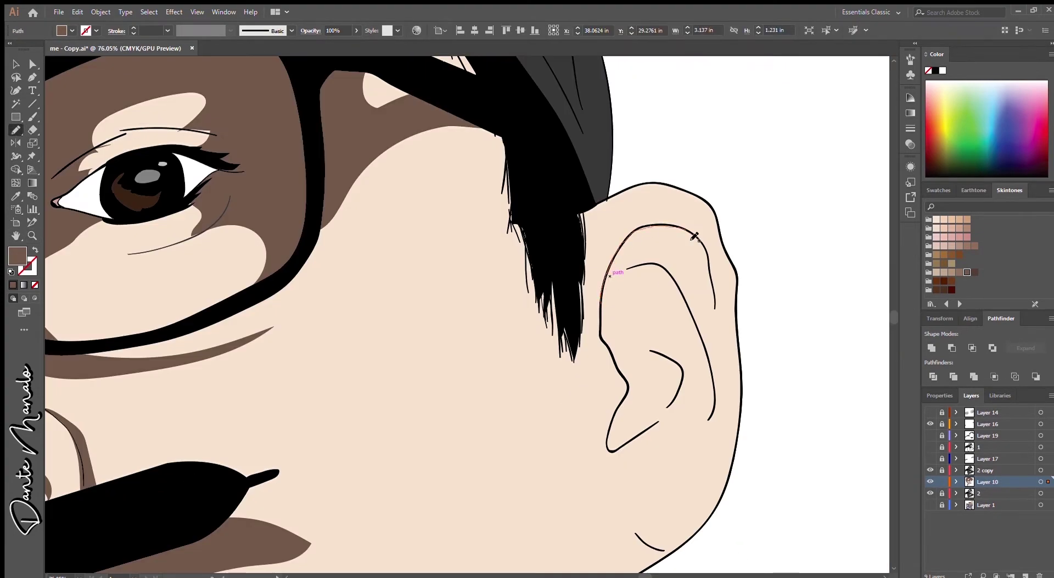
- Shade the upper and lower ear, then nudge the ear shadow into place
drag(610, 296, 609, 299)
drag(603, 325, 604, 347)
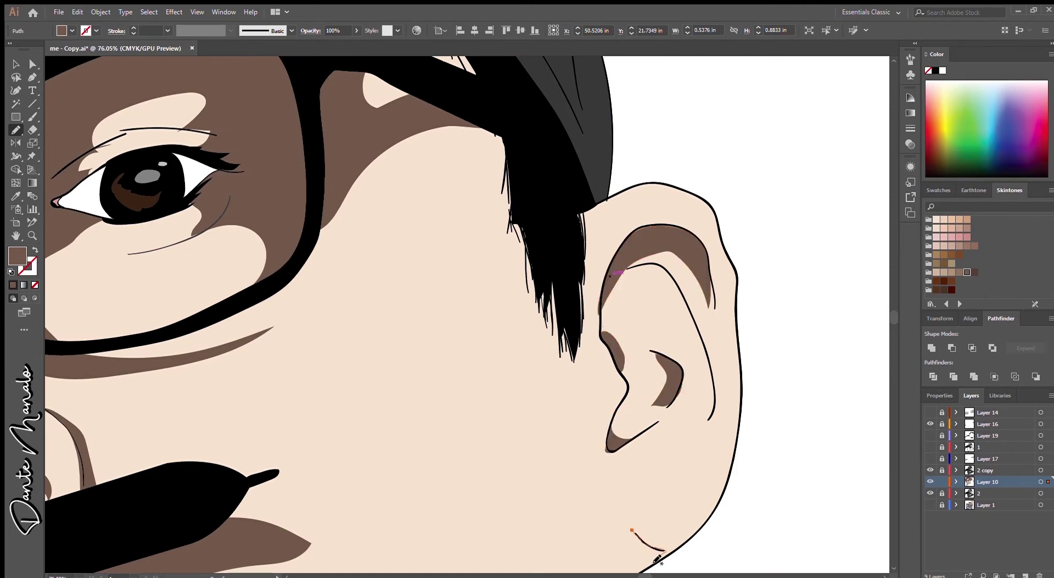
scroll(647, 278, down, 3)
scroll(647, 277, up, 5)
key(v)
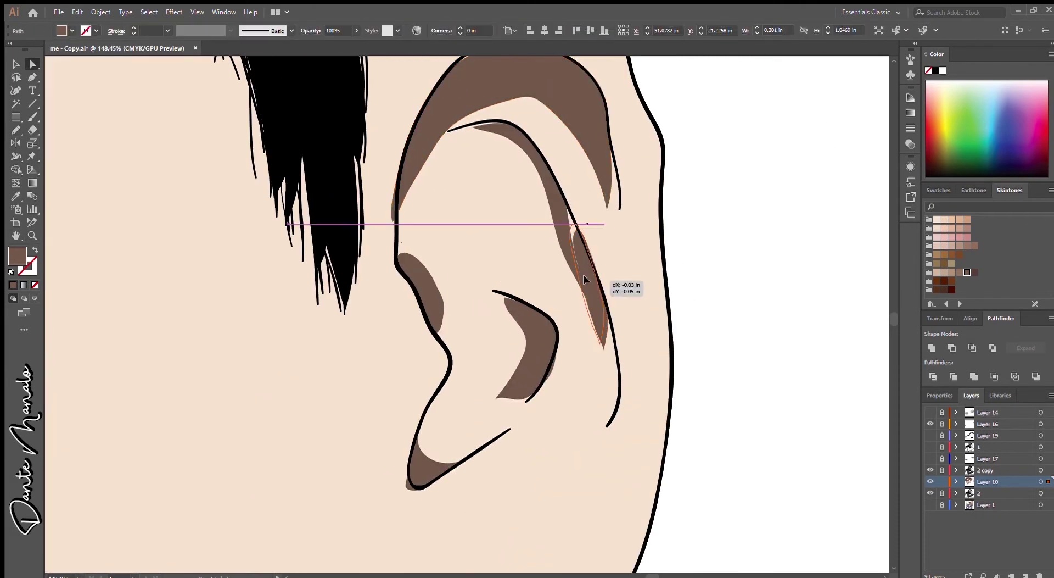
drag(594, 328, 588, 313)
- Draw brown shadows between the glove fingers
scroll(605, 341, down, 10)
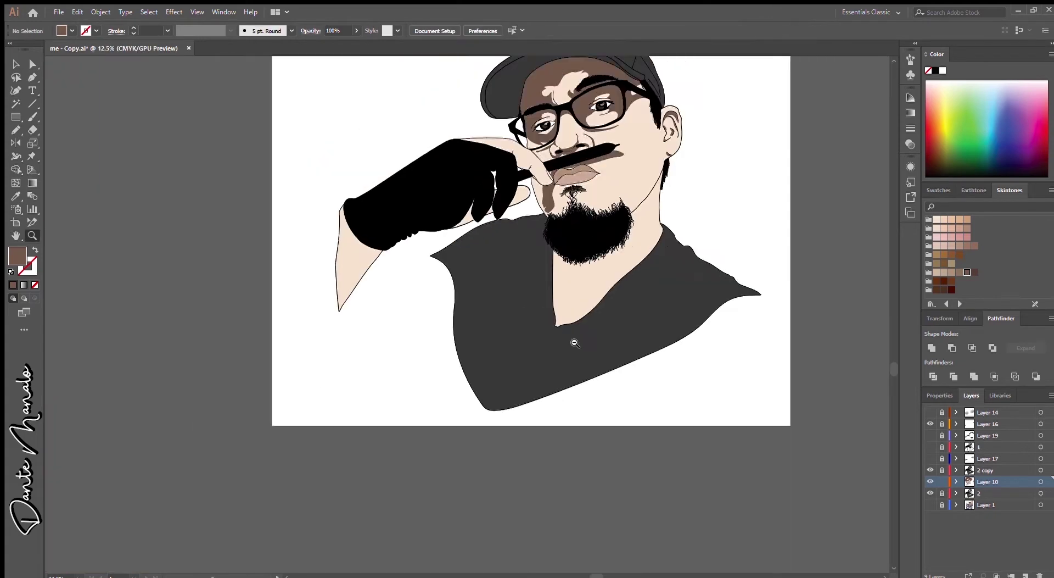
key(n)
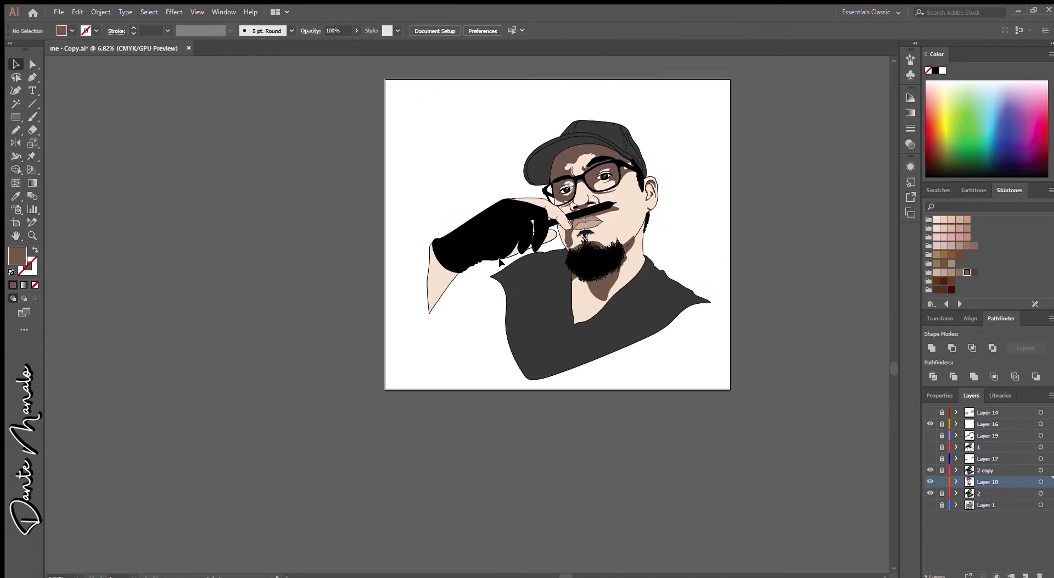
scroll(505, 263, up, 5)
drag(548, 309, 547, 311)
scroll(547, 310, up, 5)
key(a)
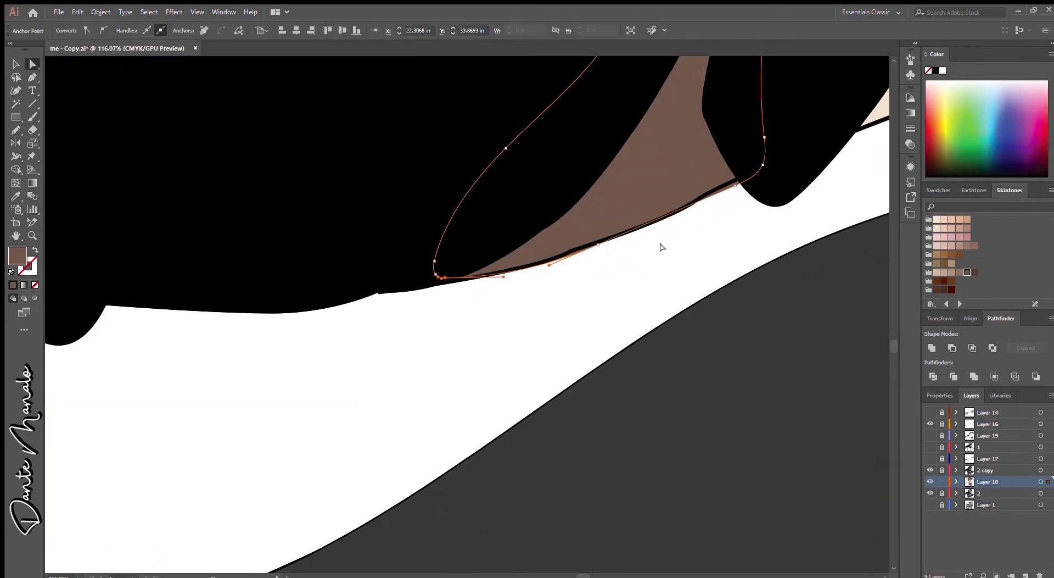
key(n)
scroll(600, 249, down, 3)
scroll(566, 239, up, 2)
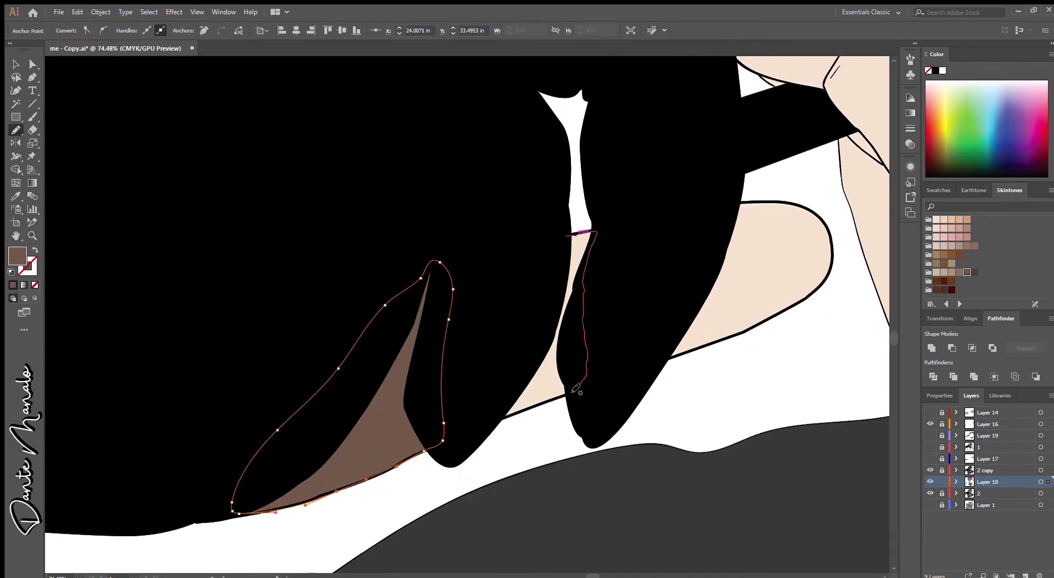
drag(576, 389, 563, 236)
- Draw a forearm shadow below the glove and drag its corners to the arm's edge
key(p)
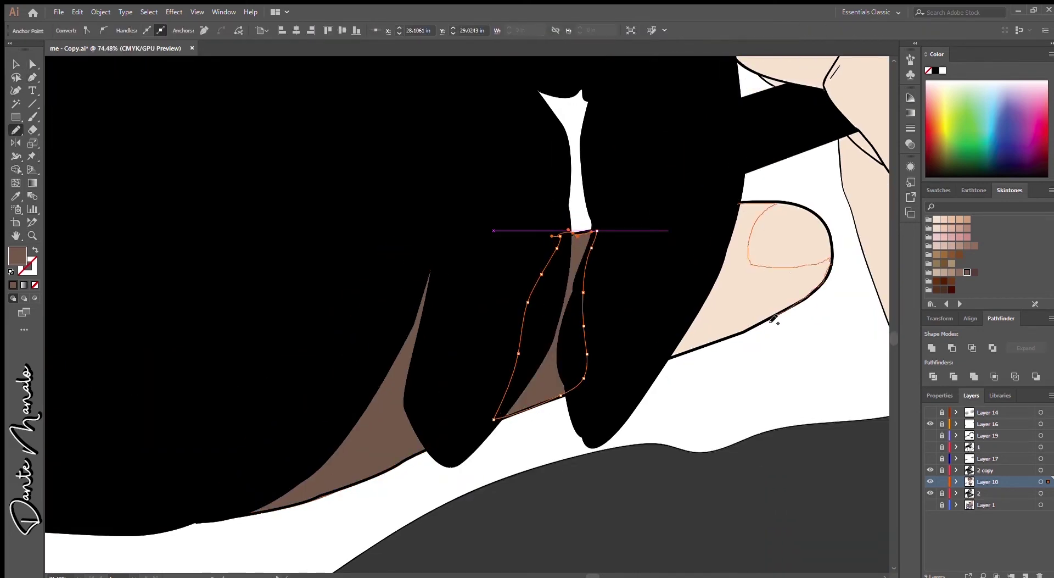
key(ctrl+0)
scroll(611, 291, up, 3)
drag(607, 269, 615, 264)
scroll(671, 275, up, 3)
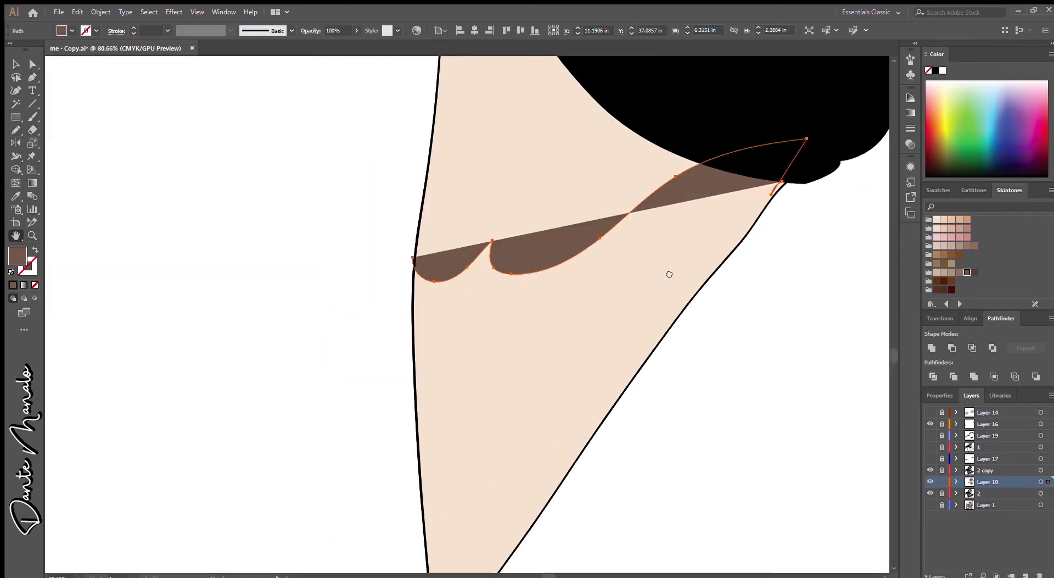
drag(824, 165, 617, 412)
drag(664, 351, 544, 138)
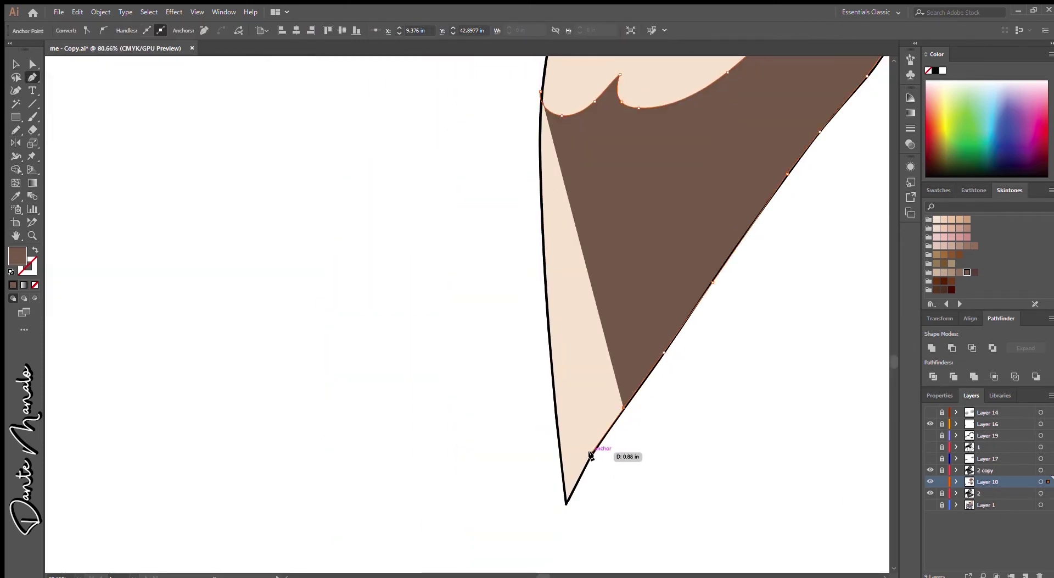
scroll(635, 327, down, 5)
scroll(635, 326, up, 3)
key(n)
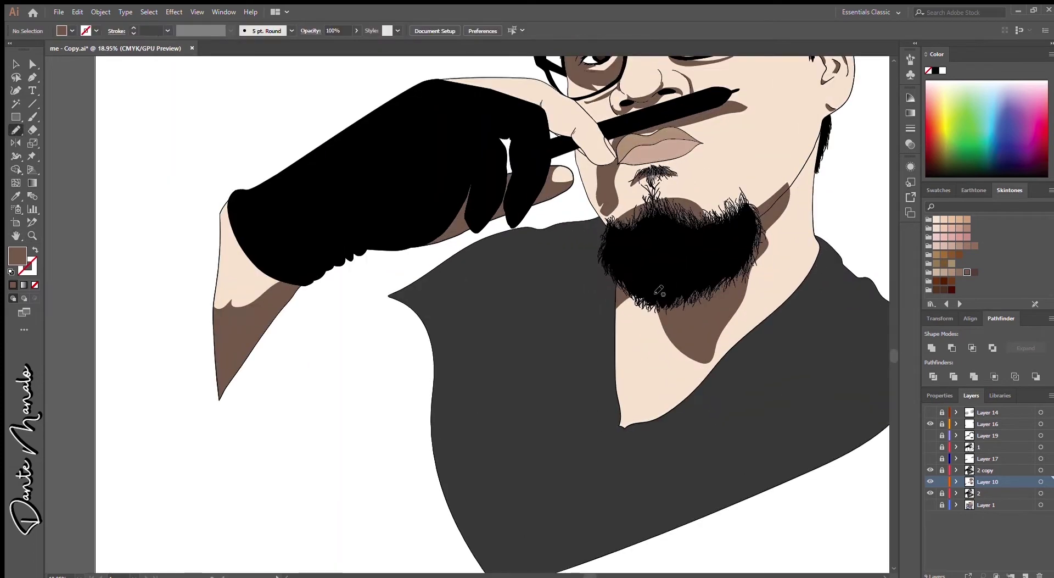
key(v)
scroll(769, 274, down, 5)
scroll(769, 275, up, 5)
- Draw another brown shadow shape along the neck
scroll(784, 230, down, 5)
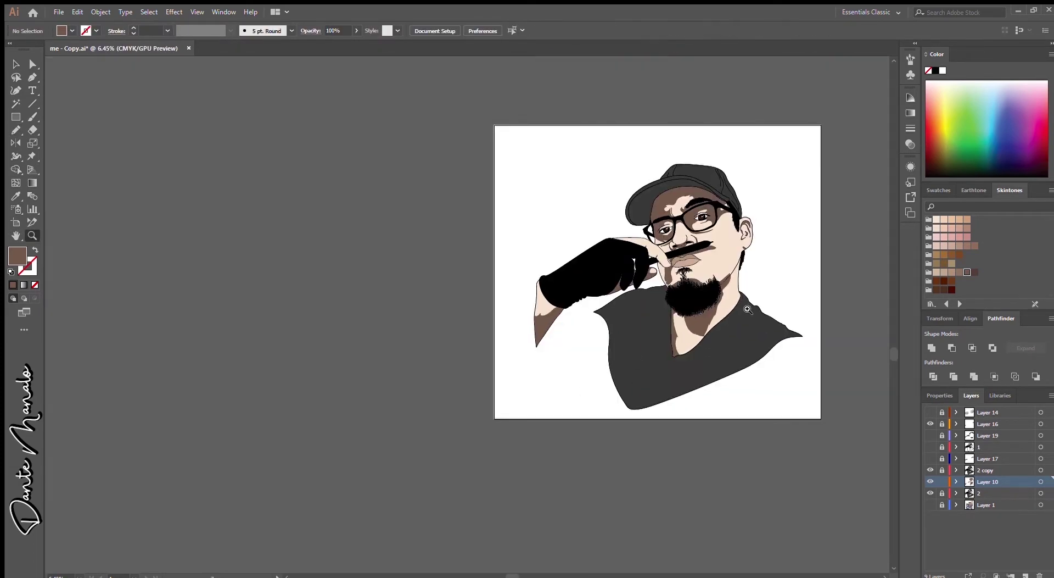
scroll(785, 230, up, 5)
click(729, 176)
key(n)
scroll(551, 326, up, 5)
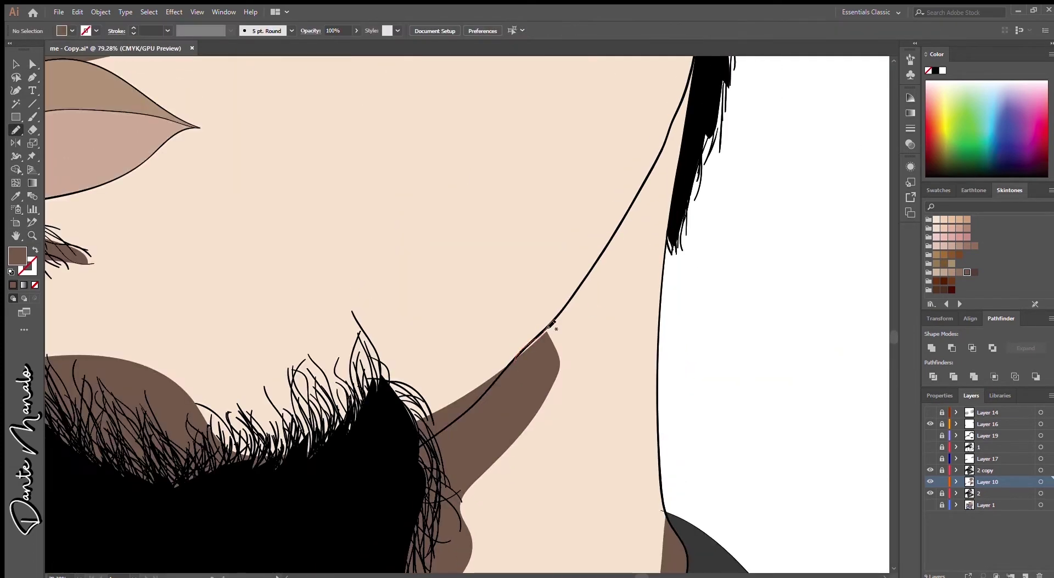
scroll(558, 286, down, 8)
scroll(641, 266, down, 3)
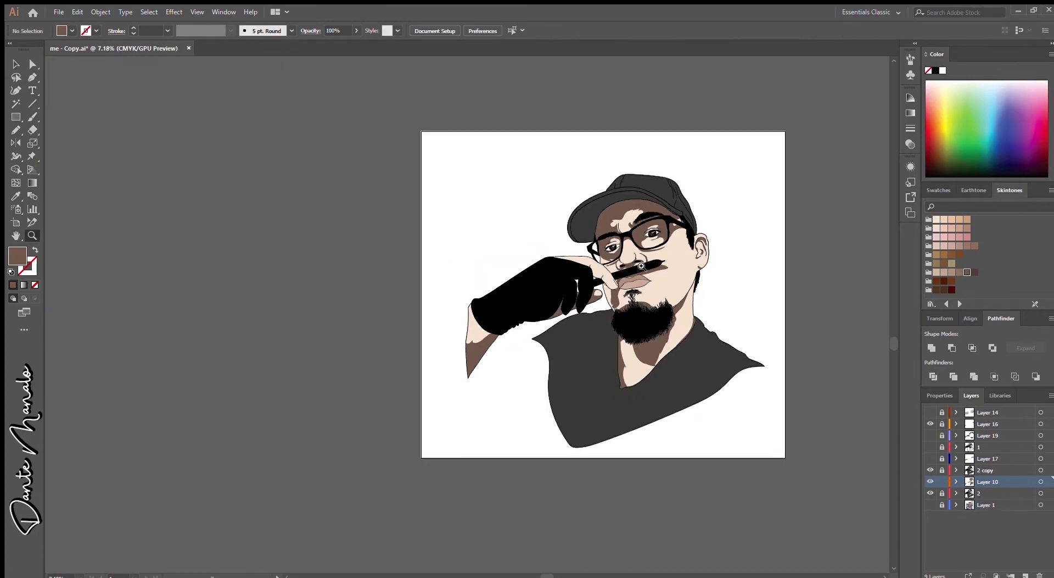
scroll(597, 330, up, 3)
drag(659, 345, 658, 346)
scroll(685, 271, up, 1)
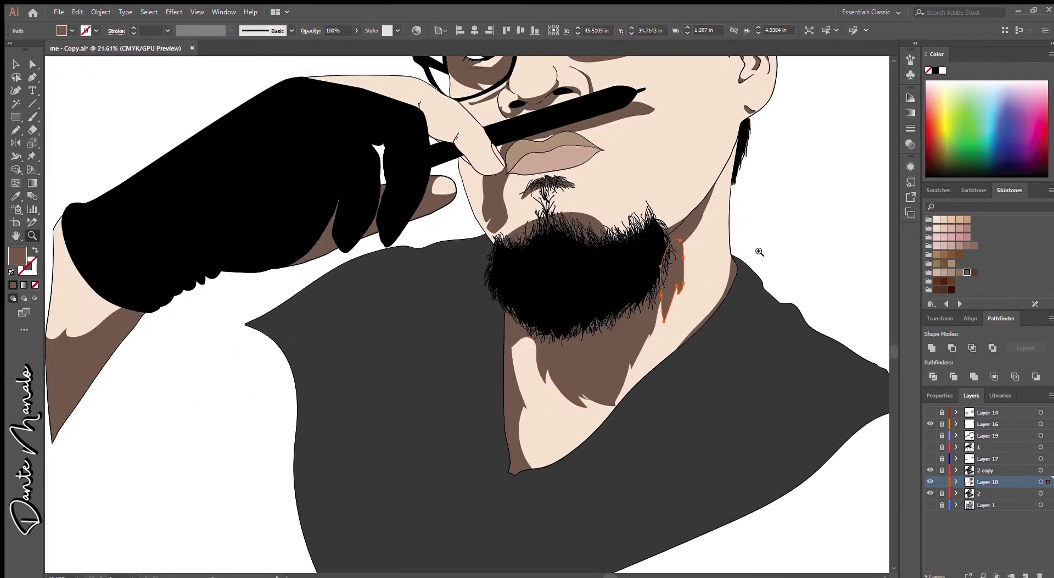
scroll(760, 252, down, 2)
- Add a new layer and draw a brown shadow band along the finger by the pen
click(1026, 574)
scroll(722, 265, up, 7)
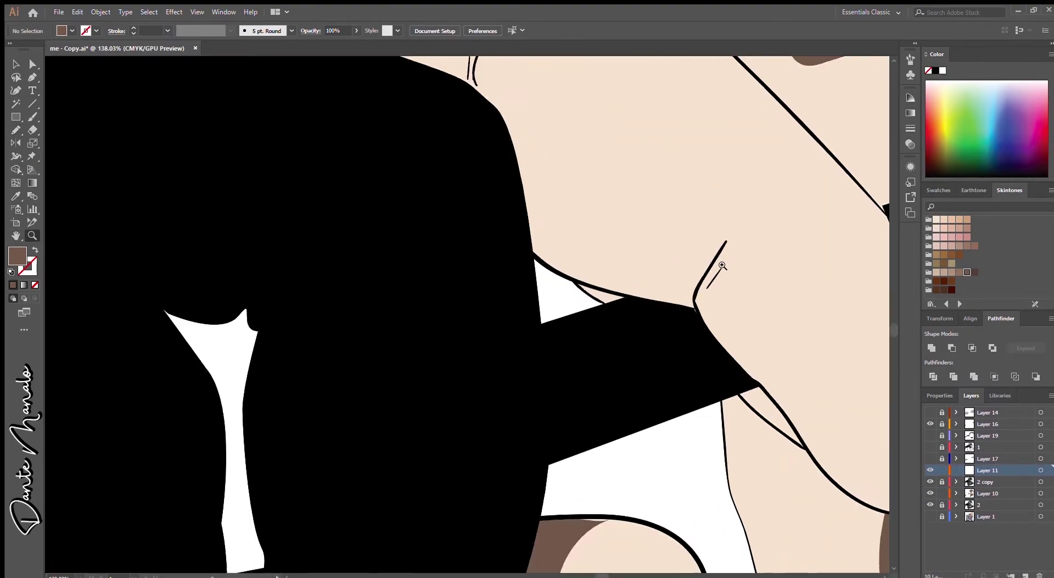
drag(722, 265, 610, 189)
drag(419, 175, 475, 208)
drag(696, 372, 697, 374)
drag(760, 438, 601, 360)
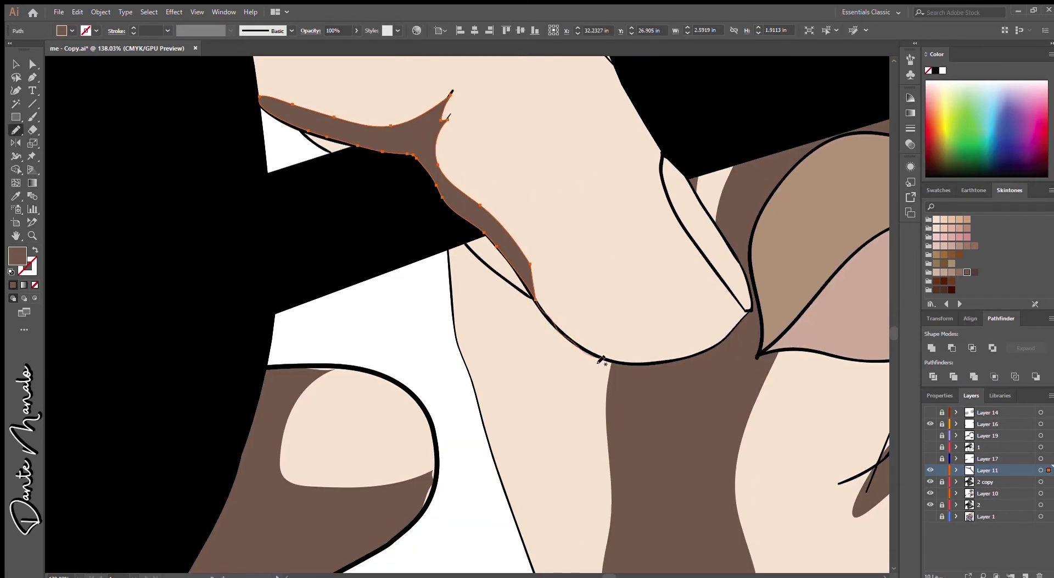
drag(734, 321, 738, 311)
scroll(739, 311, down, 2)
scroll(739, 310, up, 3)
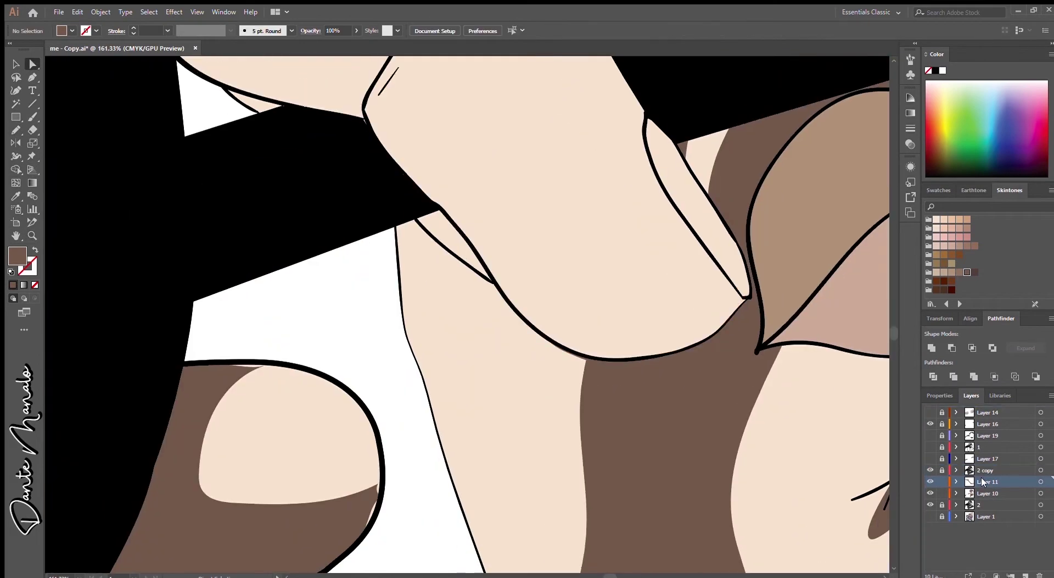
- Select and check the shadow path along the beard
key(ctrl+shift+a)
key(ctrl+0)
click(832, 391)
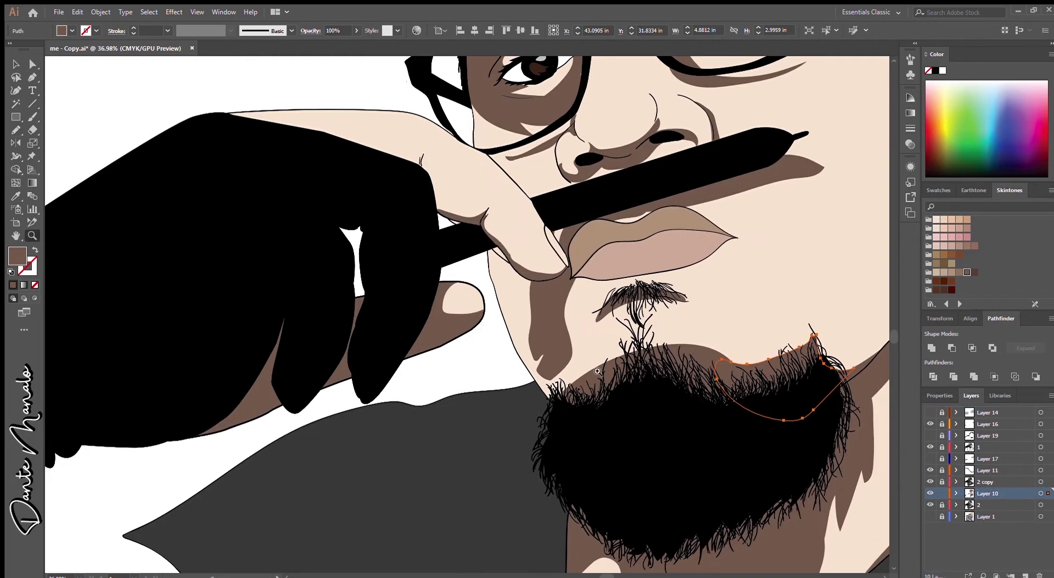
scroll(492, 236, down, 3)
scroll(491, 236, up, 3)
key(ctrl+shift+a)
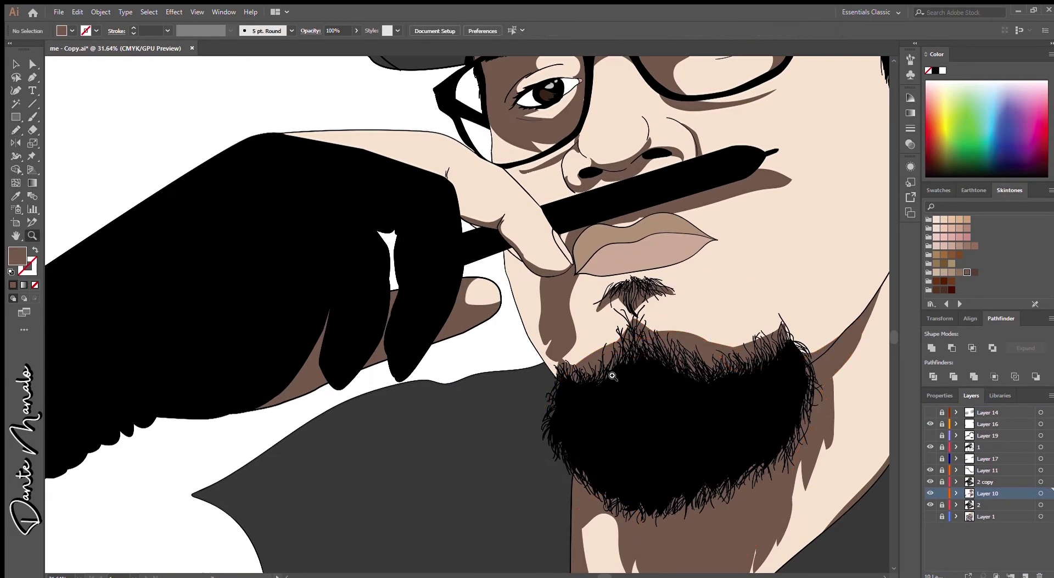
- Draw a brown shadow along the sideburn
scroll(492, 236, up, 2)
drag(544, 250, 544, 250)
scroll(607, 337, down, 3)
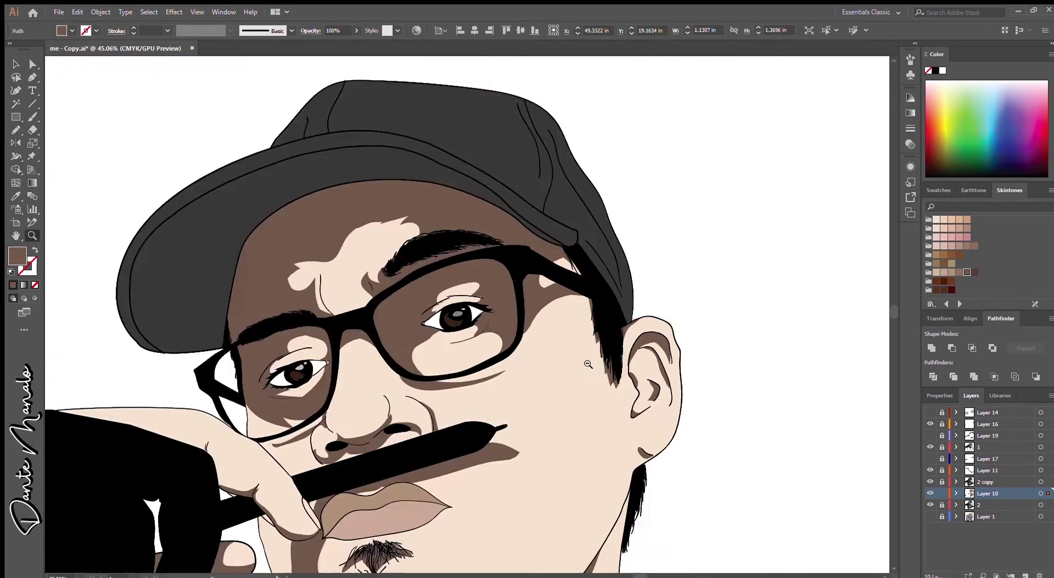
scroll(522, 408, up, 2)
scroll(522, 408, down, 3)
scroll(636, 373, down, 2)
key(ctrl+shift+a)
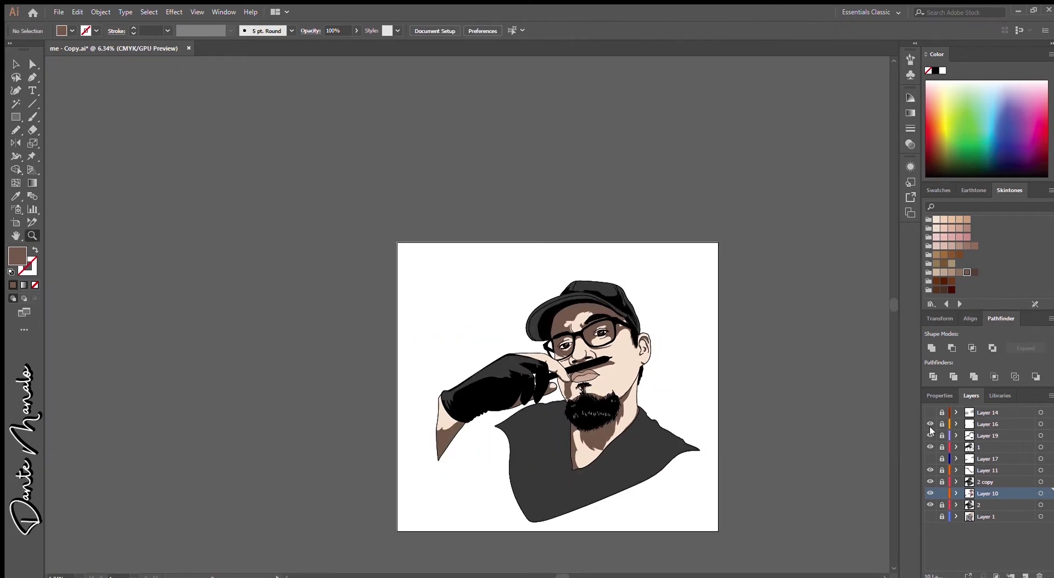
- Hide Layers 14 and 19 and draw a shadow along the jaw beside the beard
click(930, 412)
click(930, 435)
scroll(559, 408, up, 4)
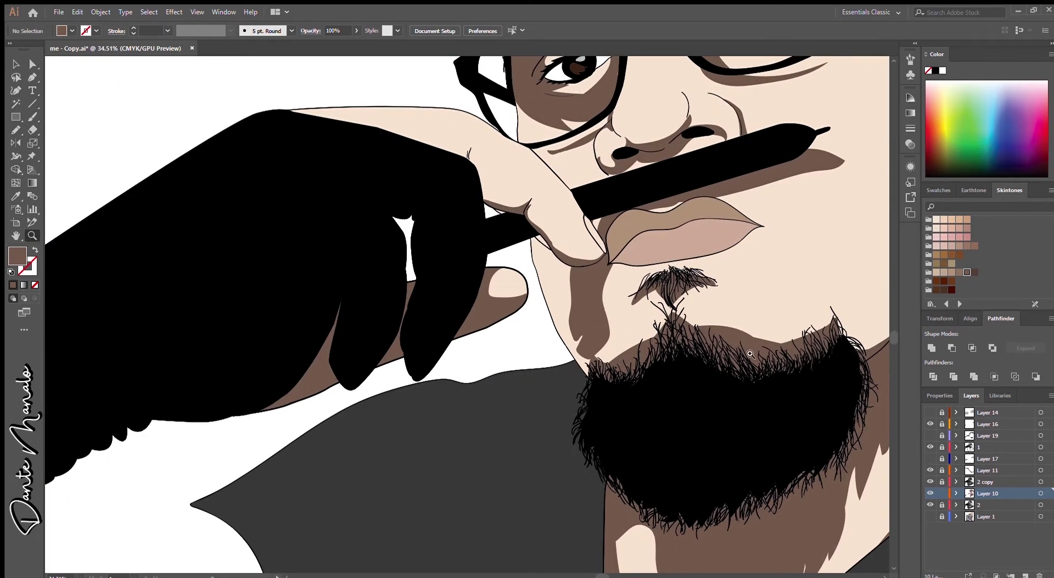
key(n)
drag(557, 328, 608, 374)
key(a)
scroll(604, 351, up, 5)
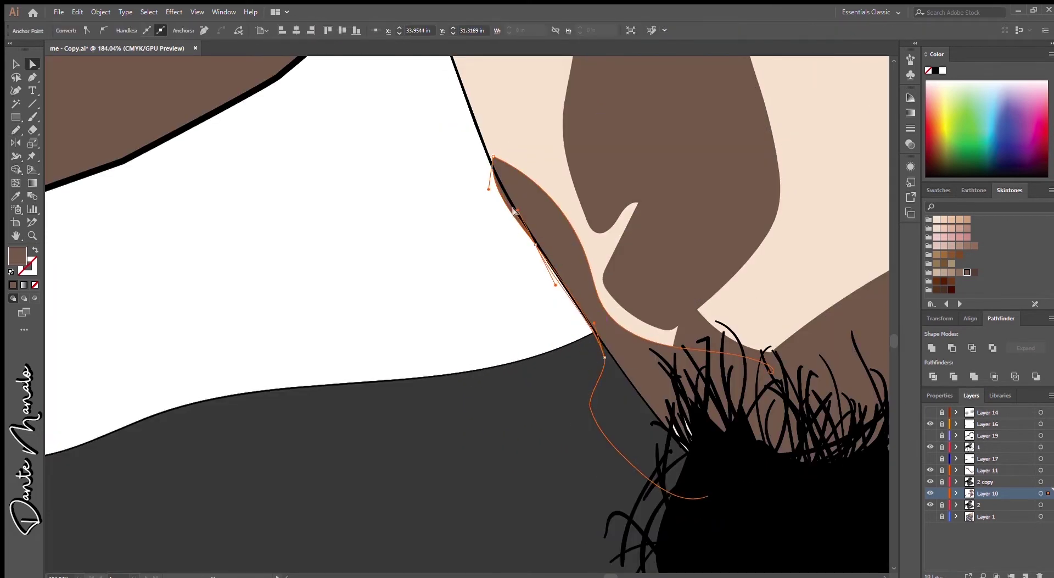
key(ctrl+0)
- Draw a shadow along the finger resting on the pen
key(n)
scroll(541, 354, up, 4)
drag(426, 311, 546, 409)
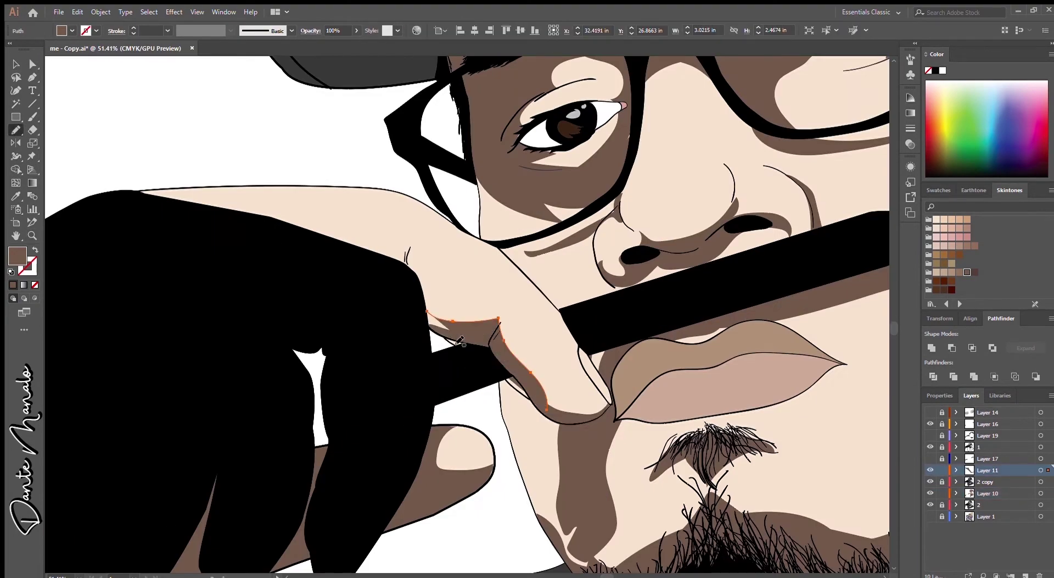
key(ctrl+0)
scroll(495, 329, up, 4)
scroll(604, 330, down, 5)
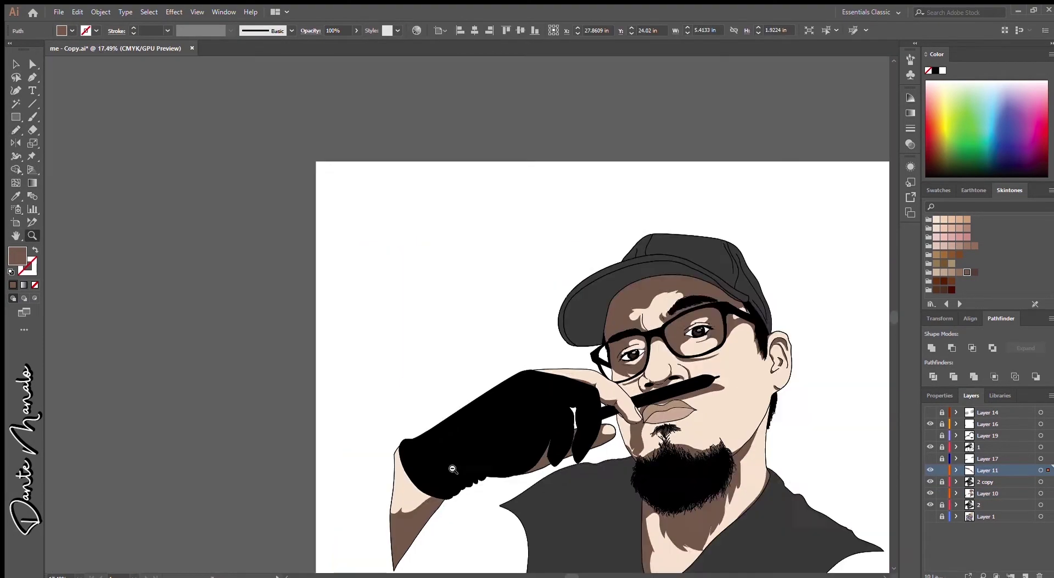
- Recolour the forehead shadow shape with a darker brown Skintones swatch
key(v)
scroll(613, 310, down, 1)
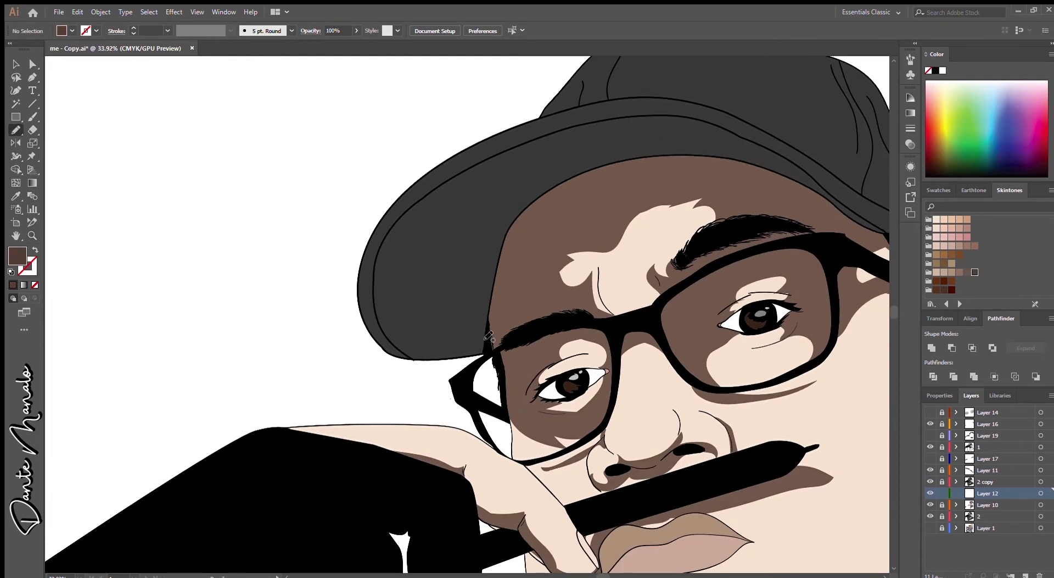
scroll(877, 246, down, 3)
ctrl+click(601, 338)
click(943, 262)
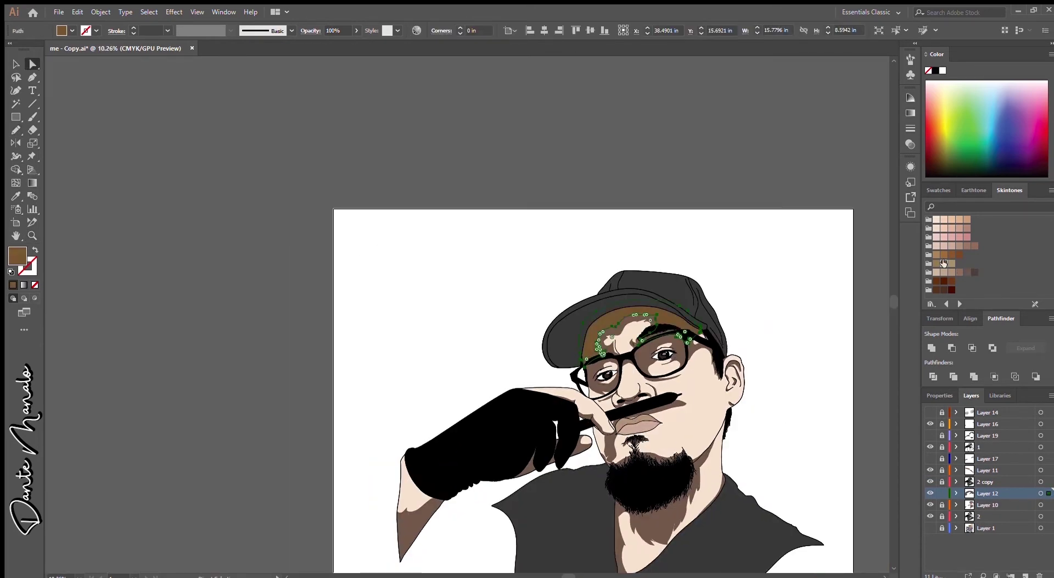
click(952, 289)
ctrl+click(813, 305)
- Pencil dark brown shadows around the left eye and along the brow above the glasses
scroll(617, 383, up, 3)
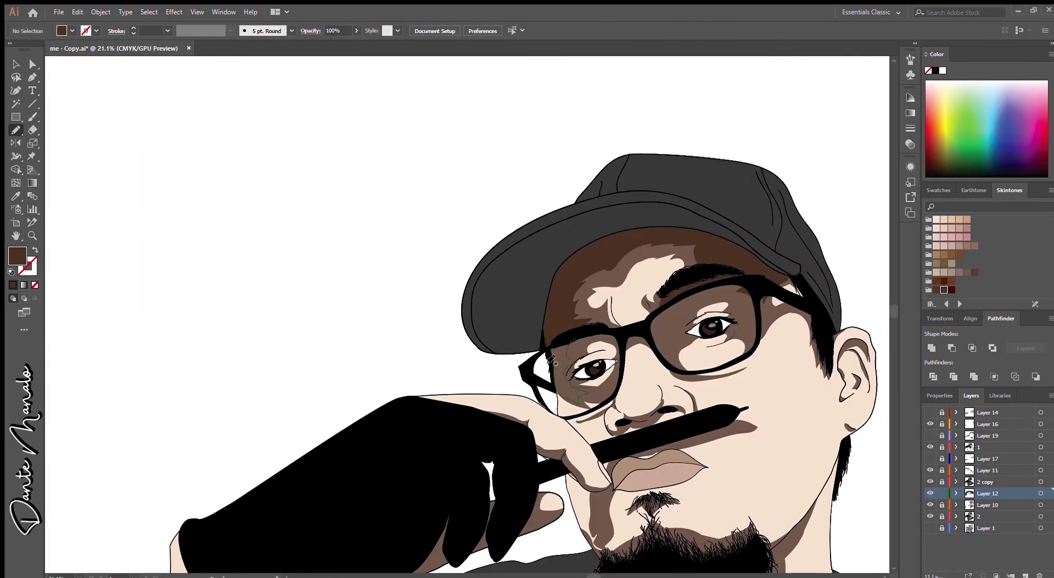
drag(551, 358, 552, 354)
drag(561, 323, 614, 331)
scroll(590, 331, down, 3)
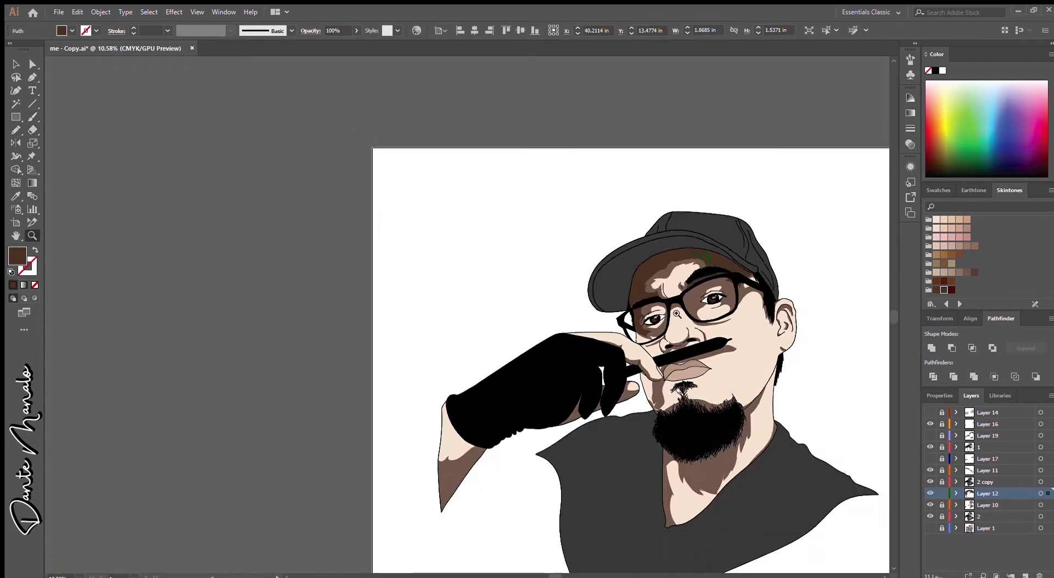
scroll(589, 332, up, 4)
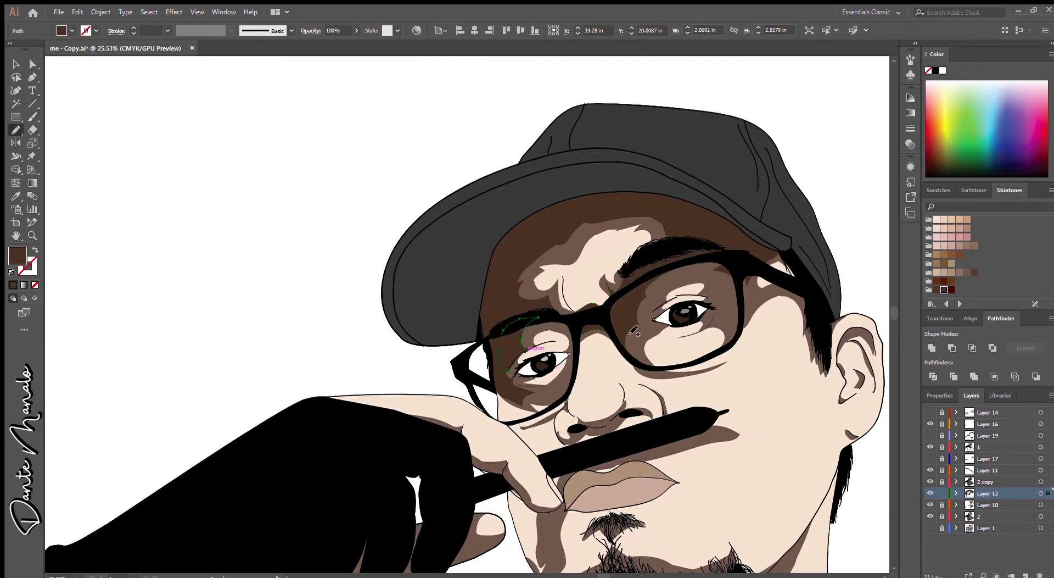
scroll(757, 278, down, 4)
scroll(763, 329, up, 5)
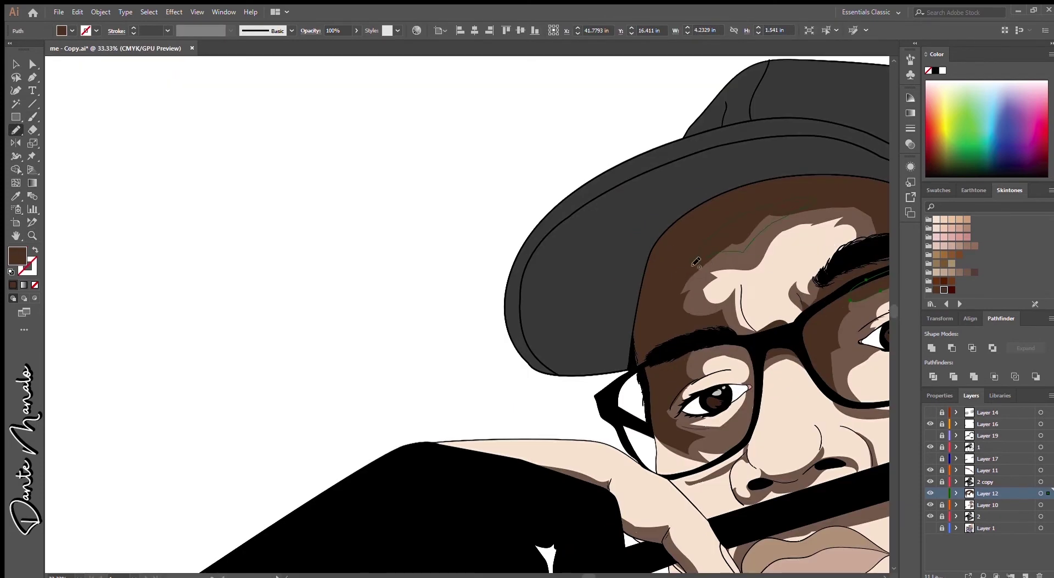
scroll(773, 383, down, 3)
scroll(779, 279, up, 5)
scroll(686, 357, up, 2)
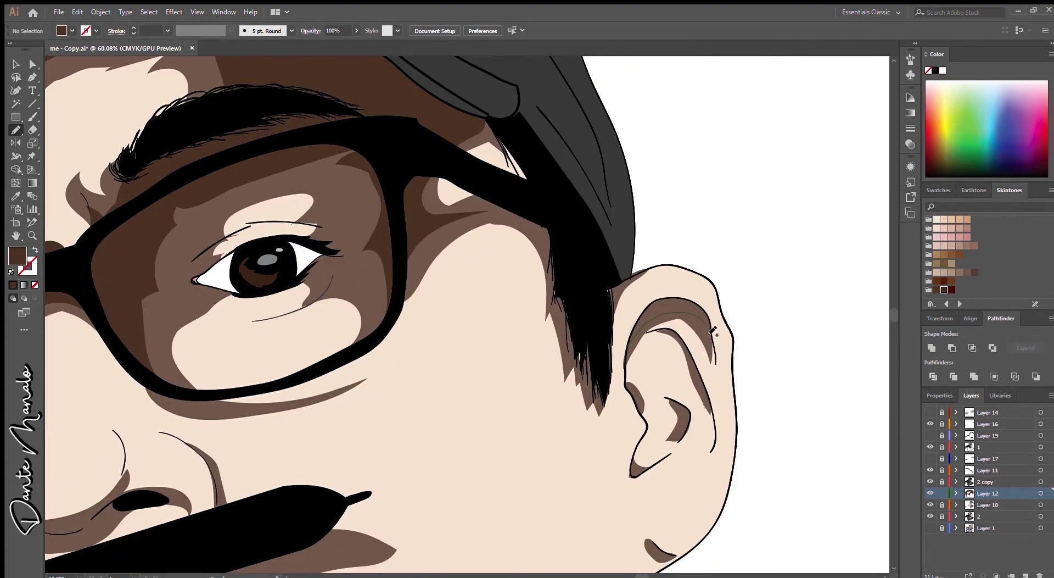
- Draw a small shadow inside the ear and a dark shadow along the pen's lower edge
drag(646, 460, 637, 477)
scroll(697, 406, down, 7)
scroll(529, 475, up, 4)
drag(554, 420, 811, 361)
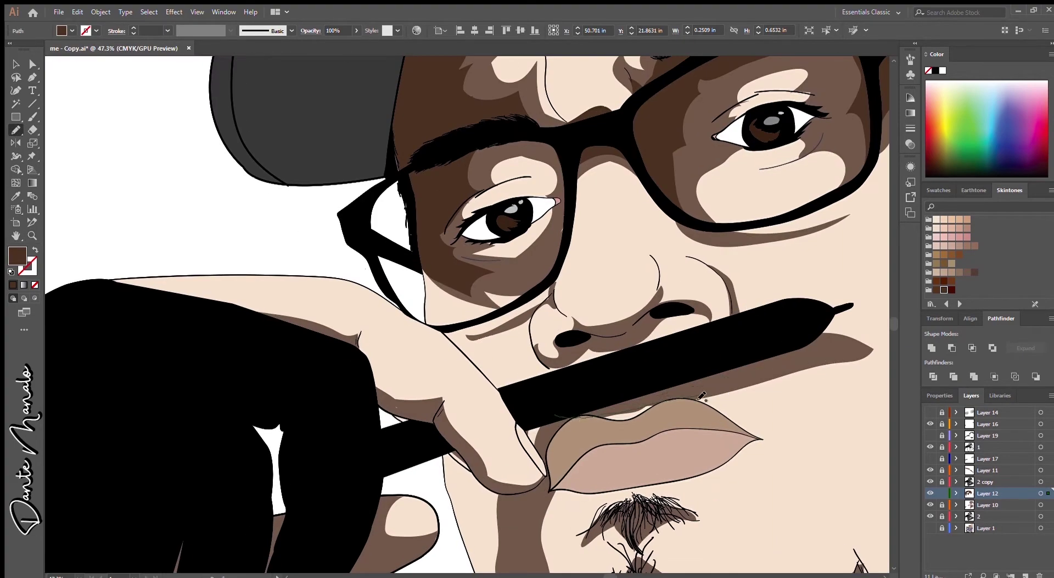
drag(702, 396, 555, 417)
scroll(604, 439, up, 3)
scroll(614, 475, down, 5)
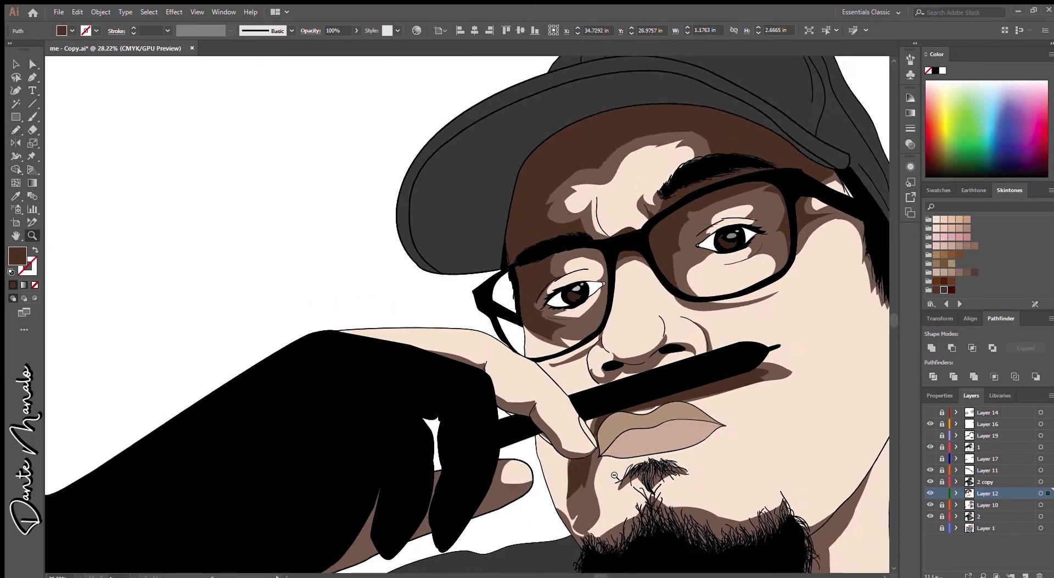
scroll(593, 322, up, 4)
scroll(631, 387, up, 2)
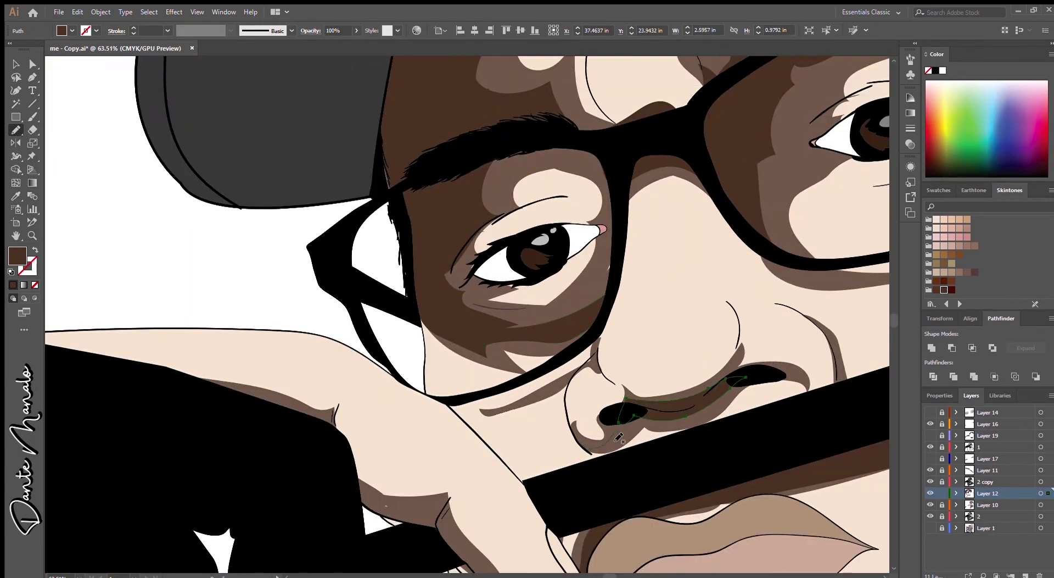
scroll(763, 380, down, 8)
scroll(605, 399, down, 1)
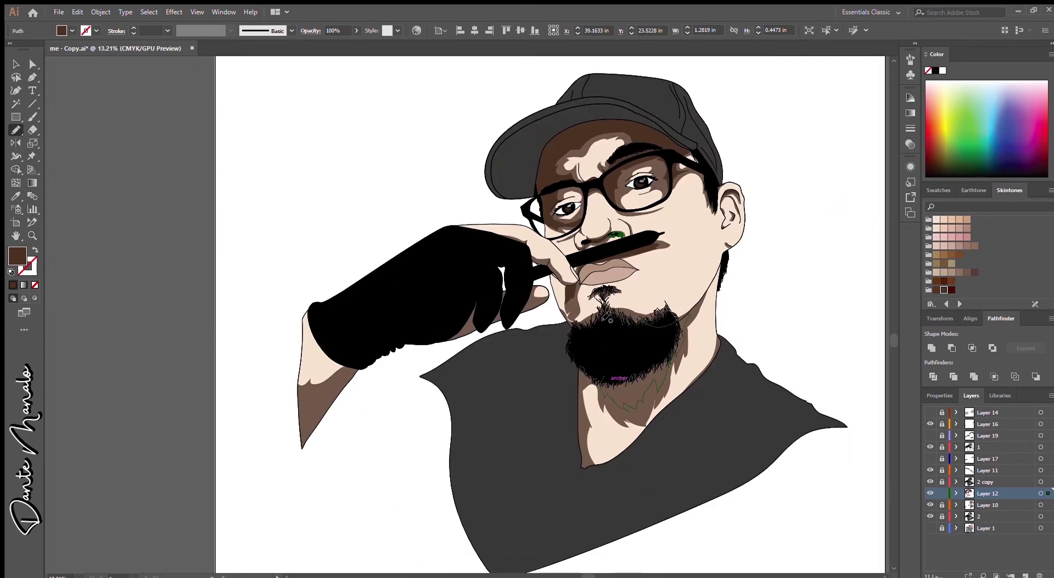
scroll(242, 418, up, 7)
- Adjust the forearm shadow's points, then draw a shadow line along the finger on Layer 11
key(a)
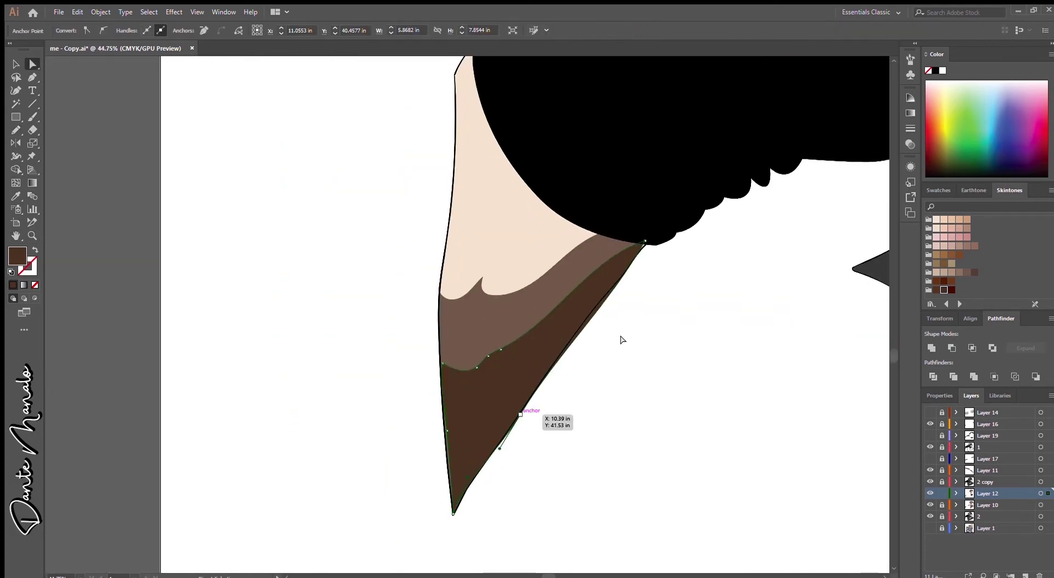
scroll(621, 339, down, 10)
click(985, 470)
scroll(608, 363, up, 11)
key(n)
drag(720, 303, 775, 322)
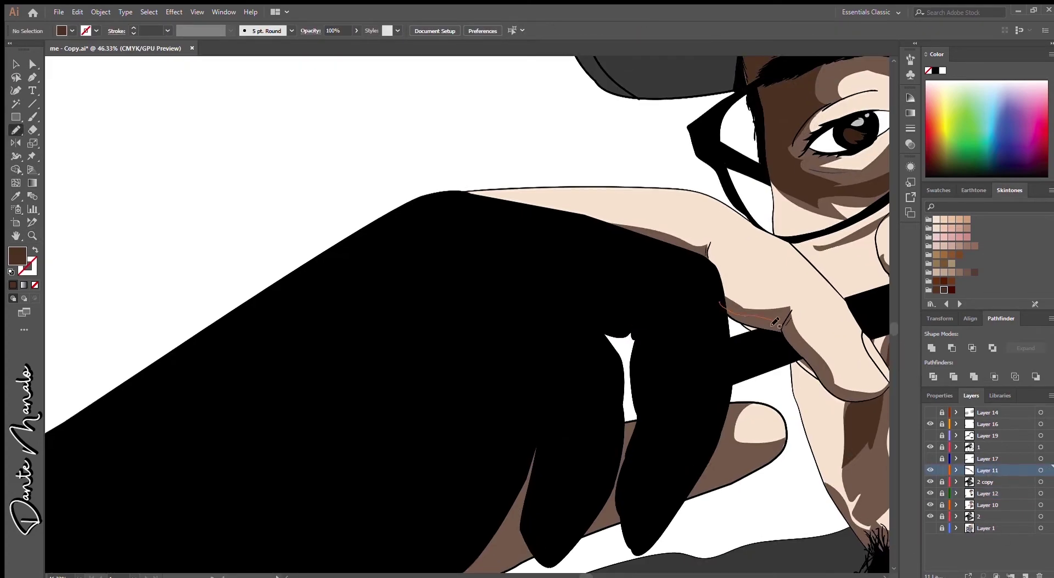
scroll(783, 349, down, 10)
key(z)
scroll(714, 275, up, 5)
- On a new layer, pencil a closed loop around the forehead highlight
scroll(714, 275, down, 3)
key(ctrl+l)
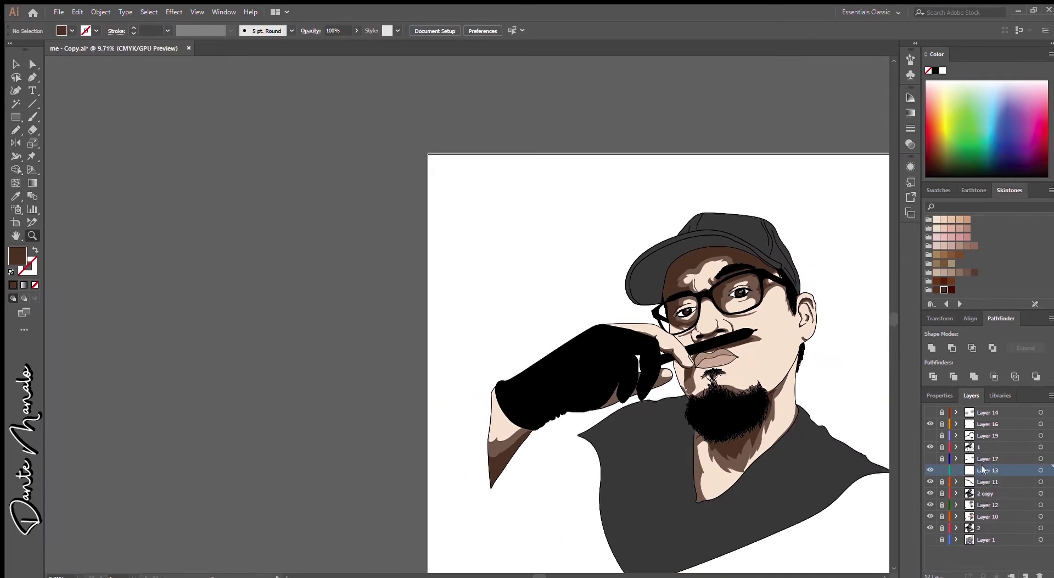
click(824, 265)
scroll(824, 265, up, 2)
key(n)
drag(714, 329, 671, 316)
drag(615, 237, 714, 328)
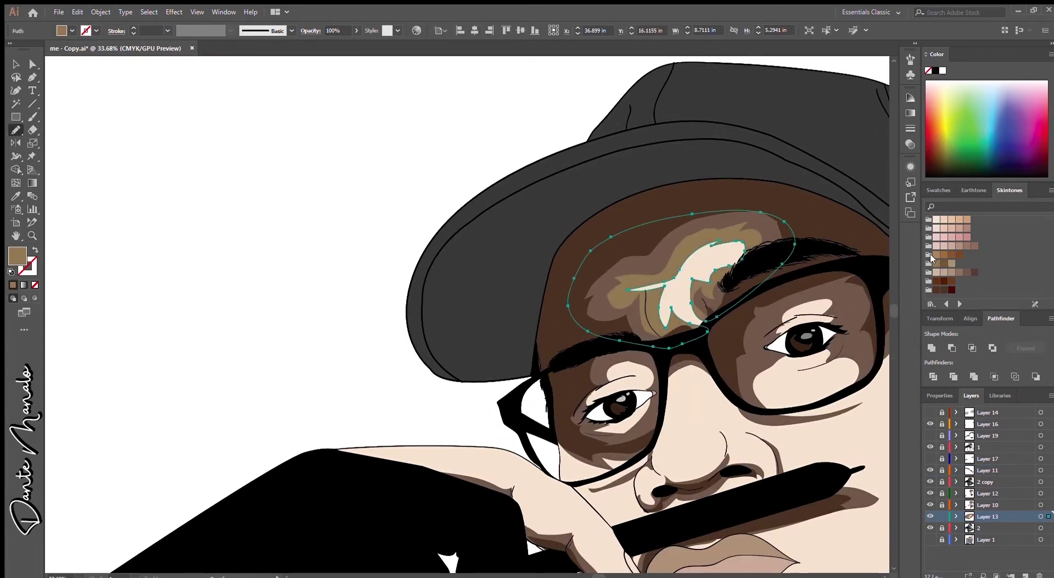
- Draw a skin-tone shading shape around the beard, zooming in and out to check it
scroll(684, 291, down, 5)
scroll(683, 291, up, 5)
scroll(684, 291, down, 5)
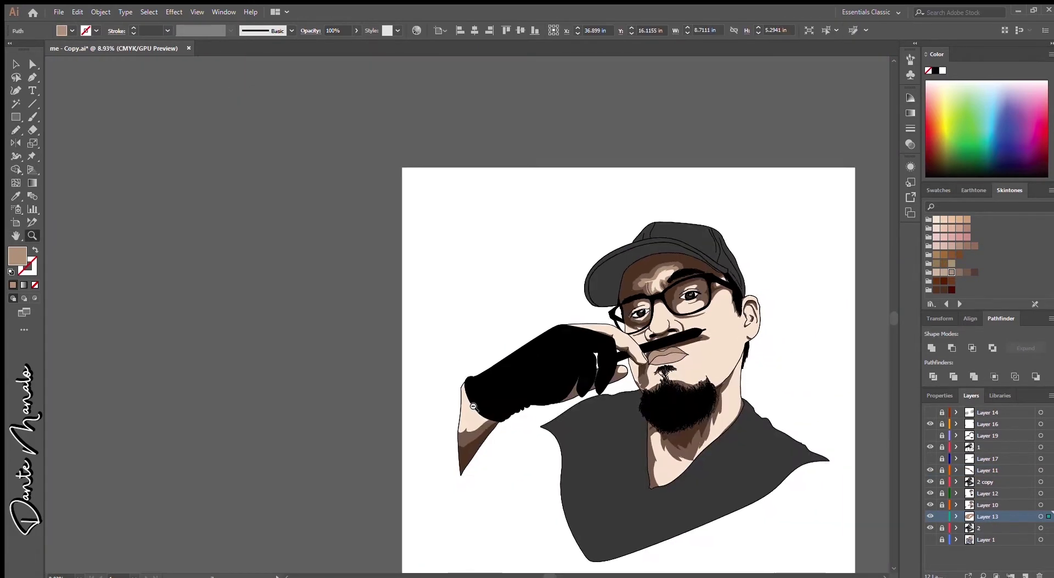
scroll(620, 334, up, 3)
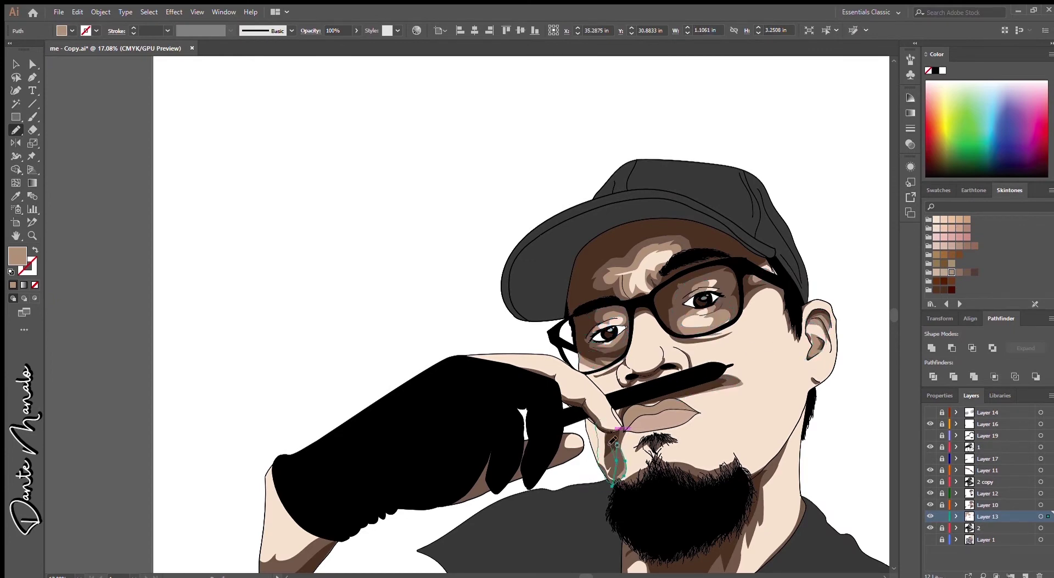
scroll(614, 440, down, 2)
scroll(620, 372, down, 1)
drag(672, 450, 670, 446)
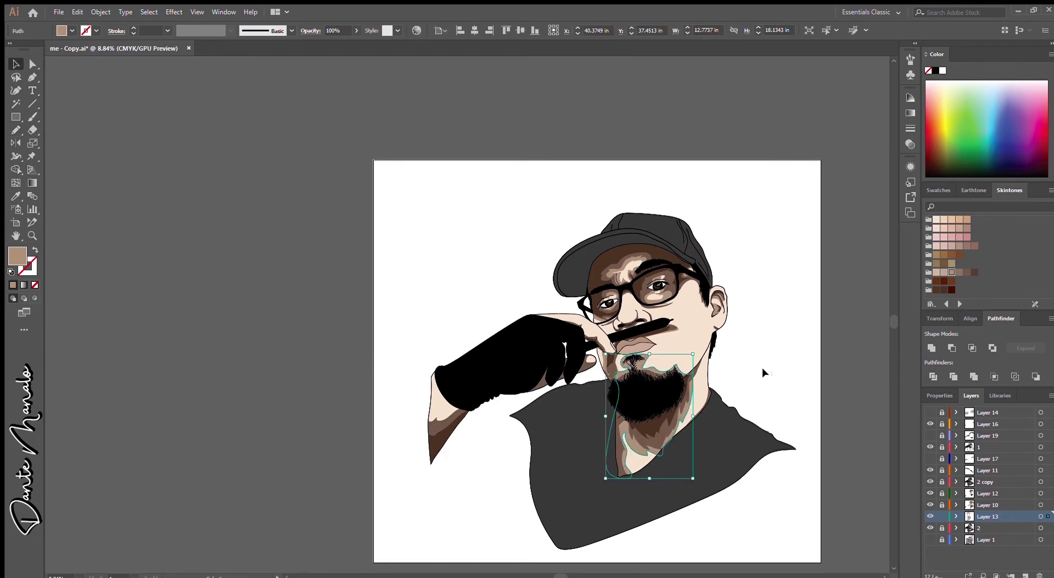
scroll(642, 291, up, 3)
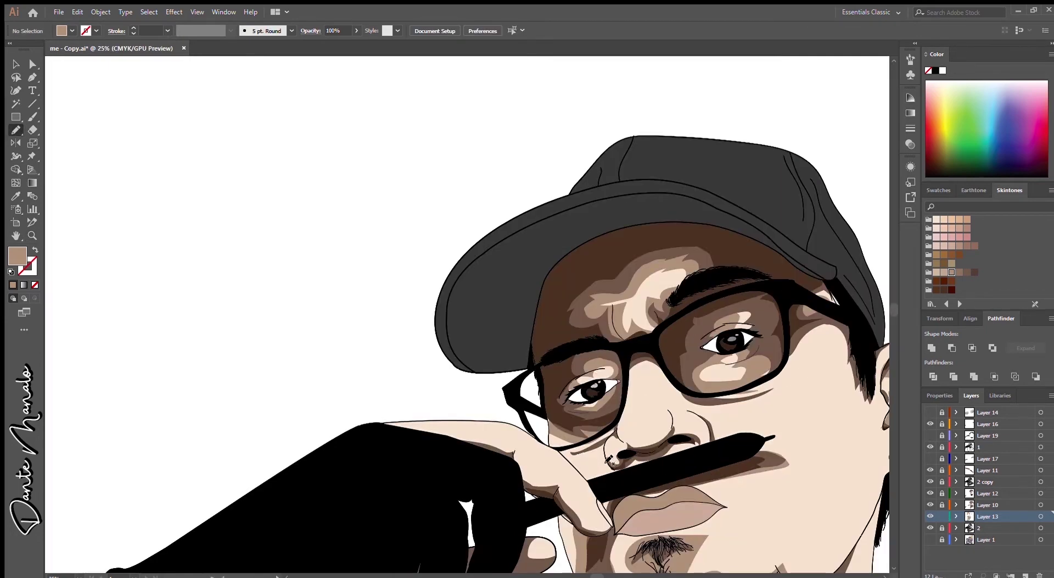
scroll(601, 464, up, 1)
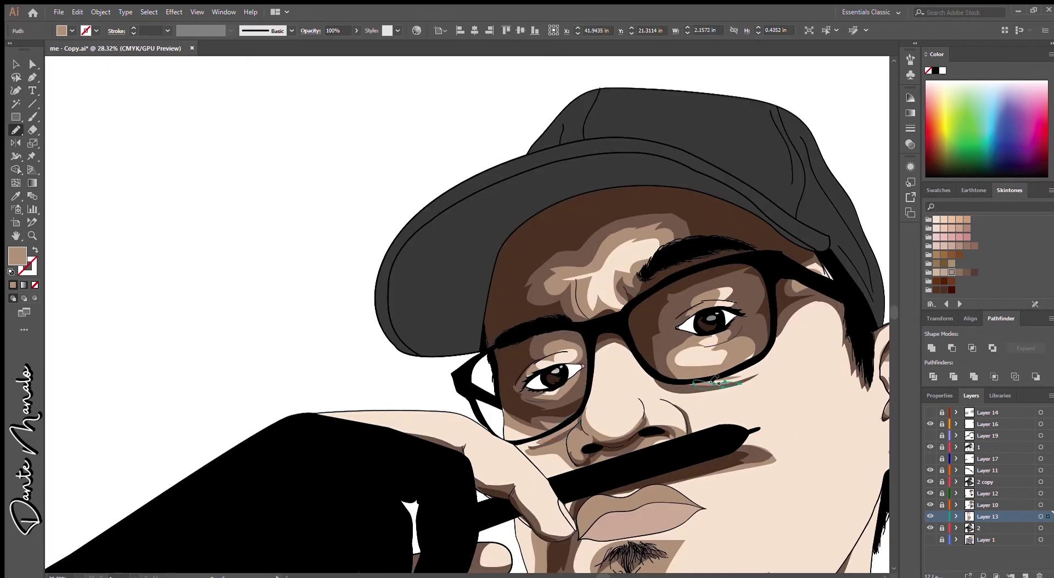
scroll(718, 379, down, 1)
scroll(890, 370, down, 2)
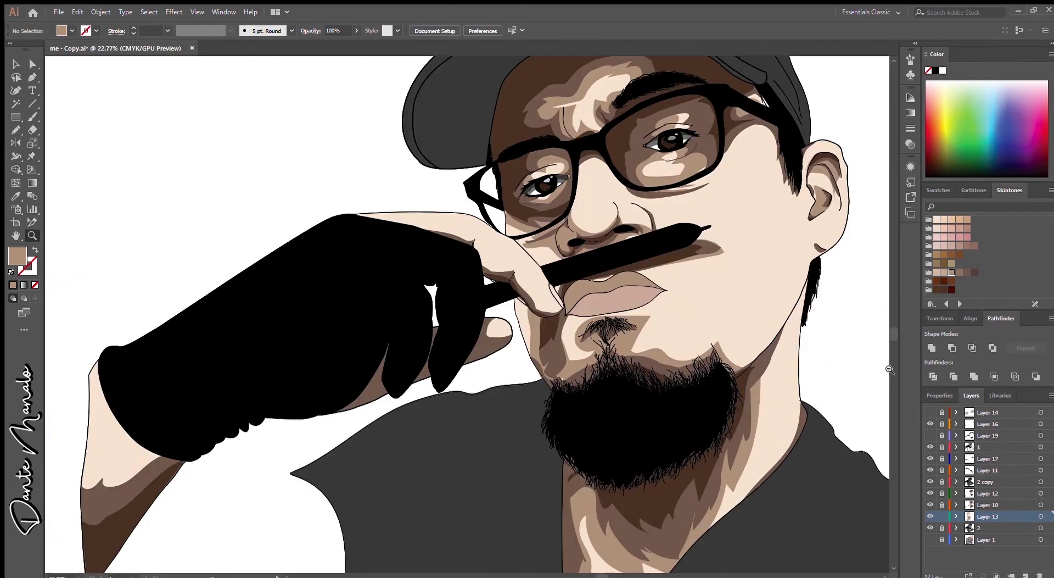
scroll(767, 410, down, 5)
scroll(763, 301, up, 6)
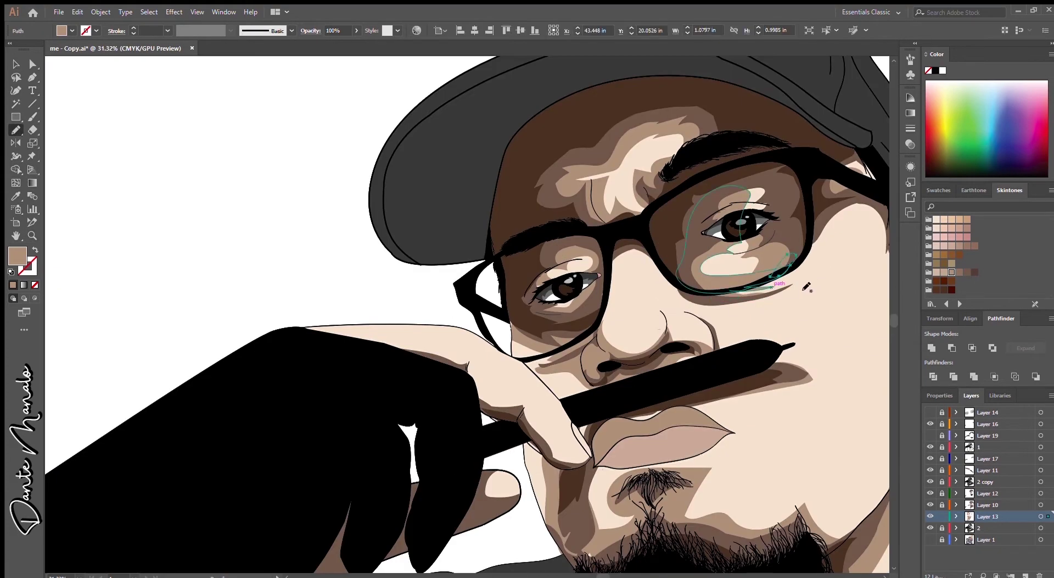
scroll(807, 287, down, 5)
scroll(701, 354, down, 3)
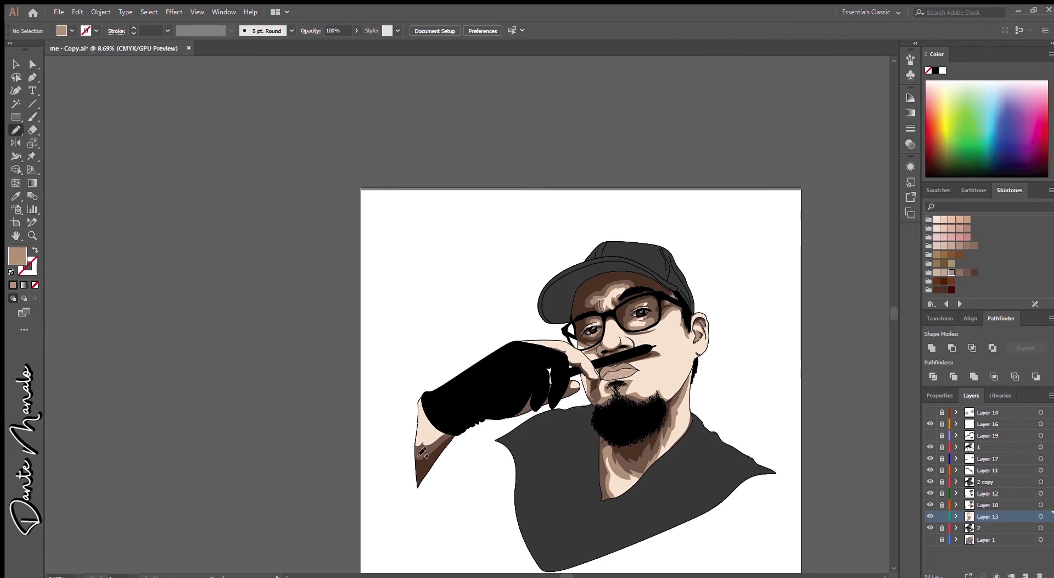
scroll(422, 451, up, 4)
scroll(422, 451, up, 2)
scroll(624, 337, down, 1)
- Pencil a finger shading stroke, a fingernail outline and a shadow along the lower fingers
mouse_move(623, 336)
mouse_down()
mouse_move(693, 379)
mouse_move(615, 340)
mouse_up()
scroll(517, 416, down, 2)
click(987, 516)
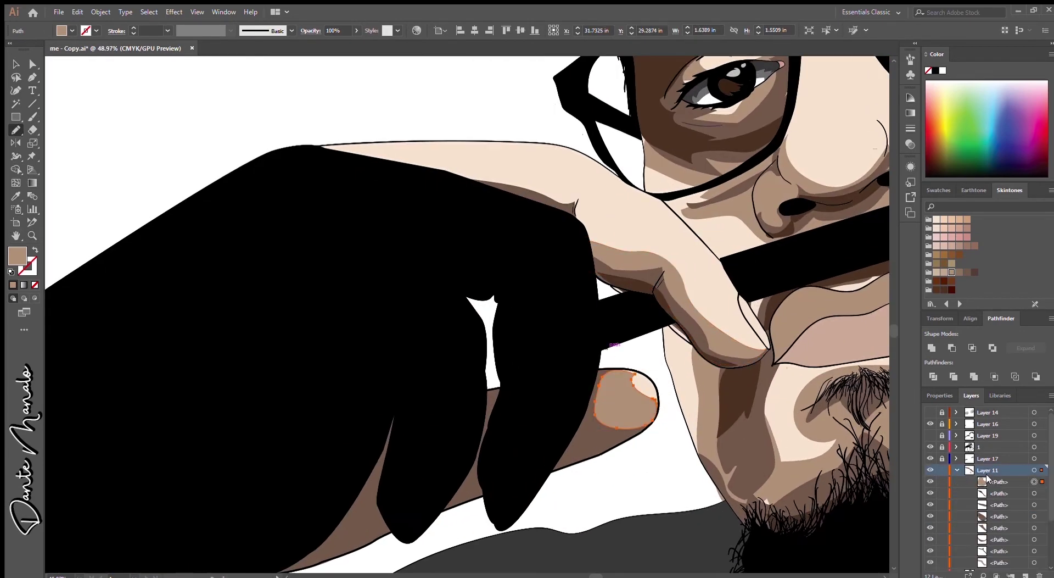
drag(599, 379, 656, 417)
drag(733, 536, 873, 477)
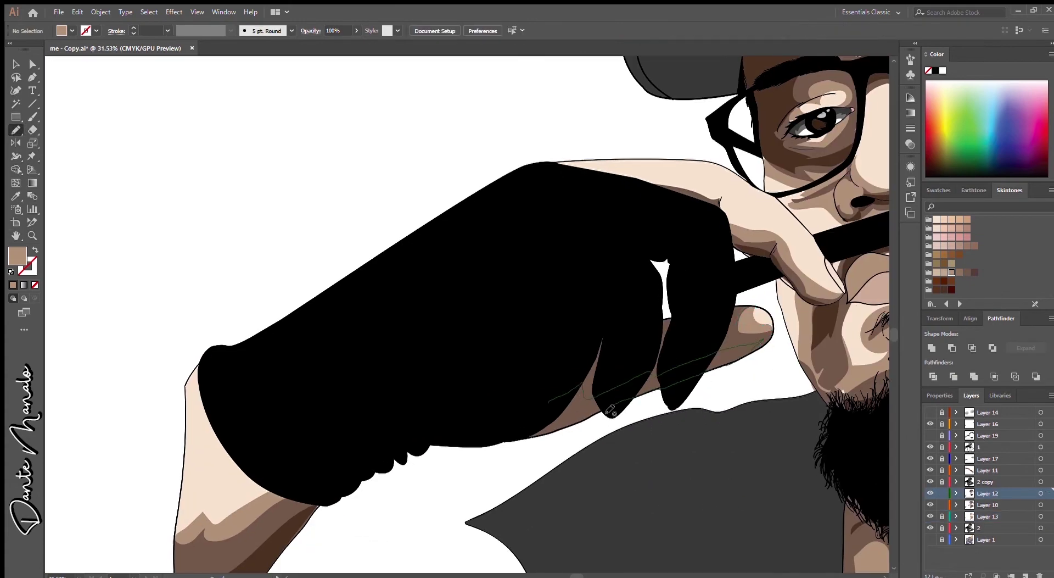
drag(609, 409, 566, 398)
- Sample a darker brown from the artwork and draw a shading stroke down the nose side
key(i)
click(233, 549)
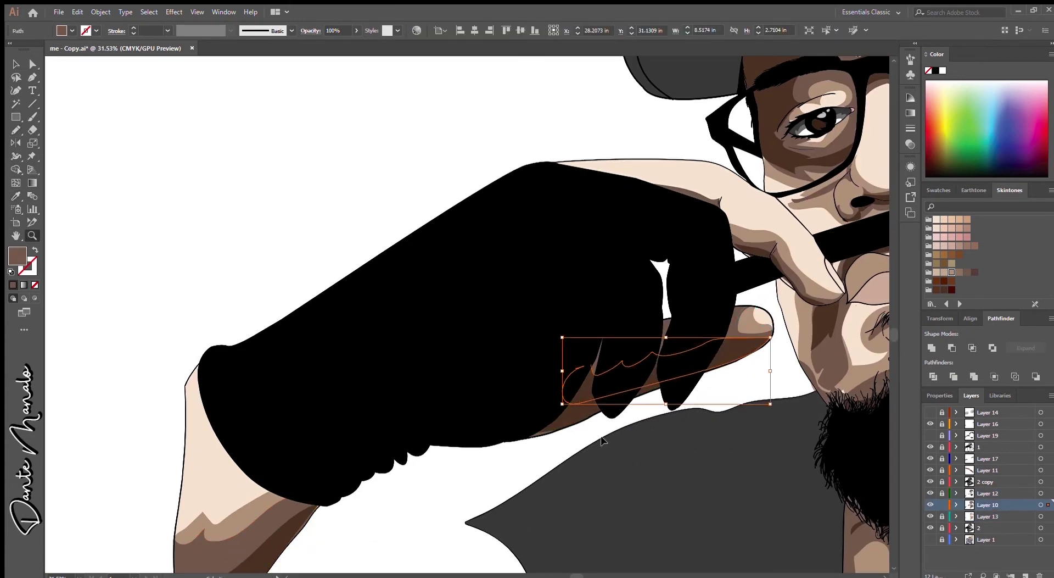
key(ctrl+shift+a)
key(ctrl+0)
key(n)
scroll(749, 371, up, 5)
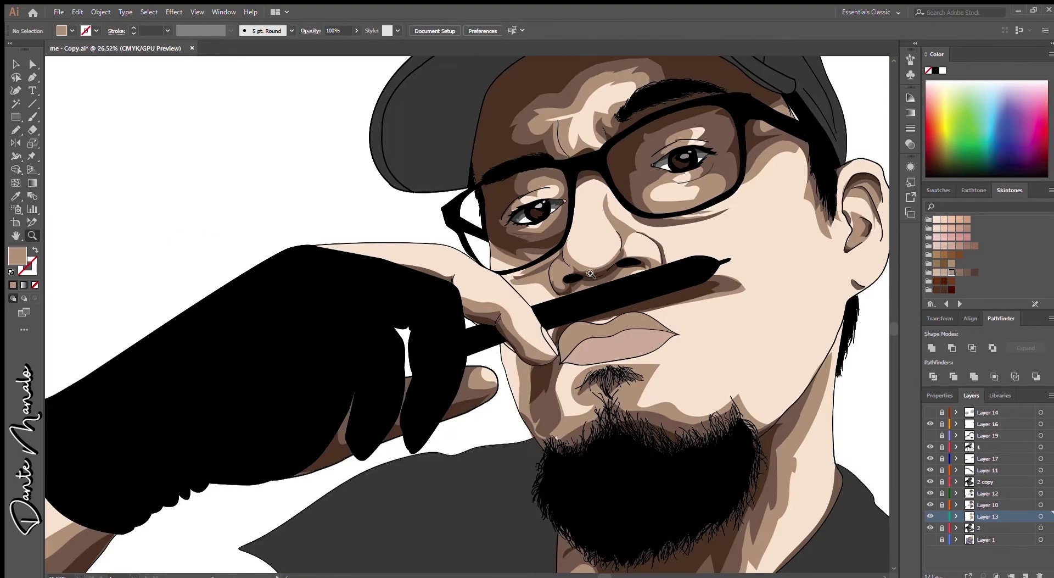
drag(589, 149, 558, 261)
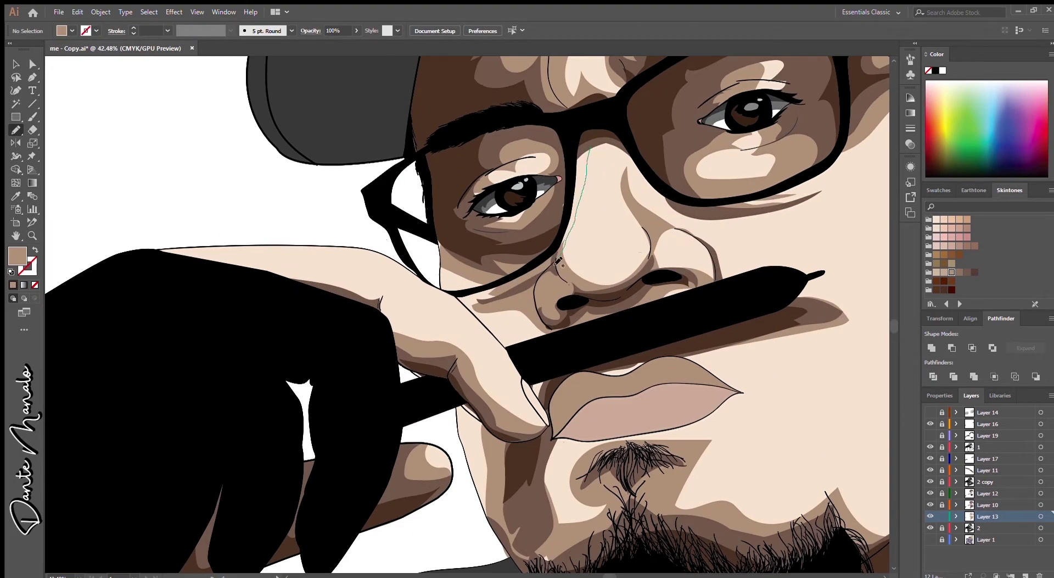
- Select an anchor point on the nose-side shading path to adjust it
key(ctrl+0)
scroll(604, 220, up, 5)
key(a)
click(593, 196)
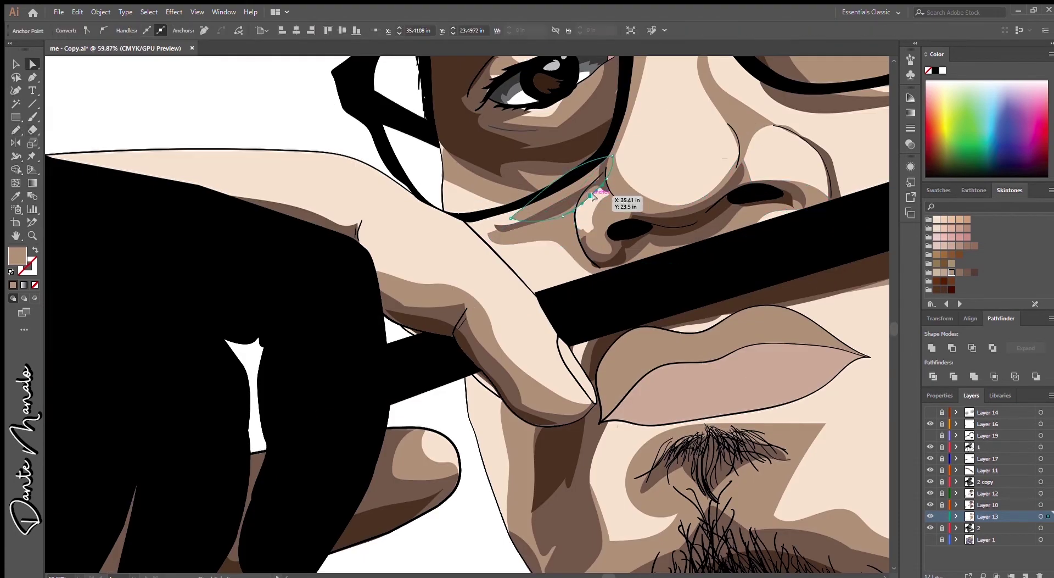
key(ctrl+shift+a)
key(ctrl+0)
- On a new layer, draw a shading shape on the nose
key(ctrl+l)
key(n)
scroll(603, 255, up, 3)
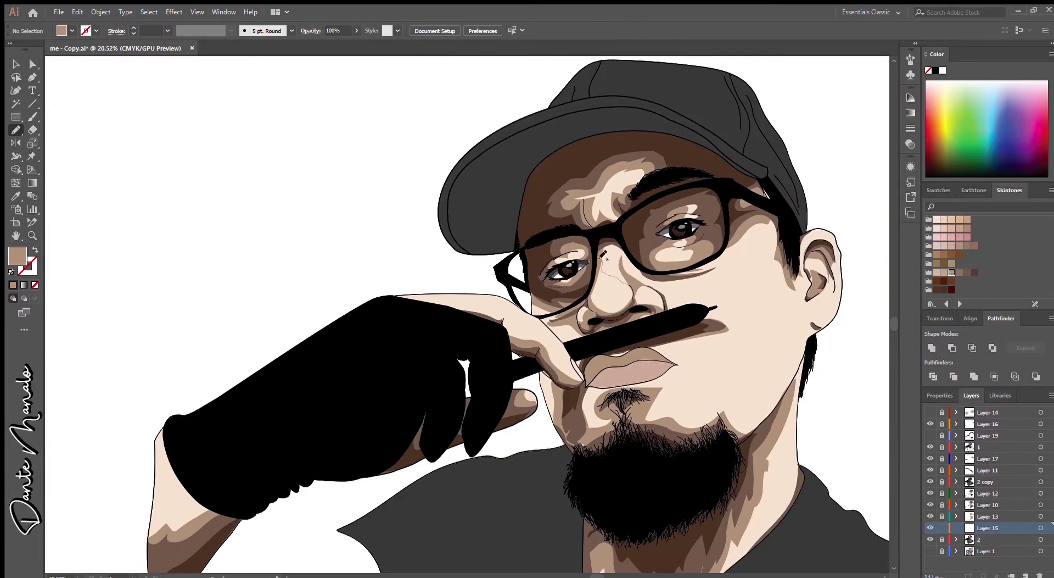
drag(626, 286, 627, 289)
ctrl+click(780, 281)
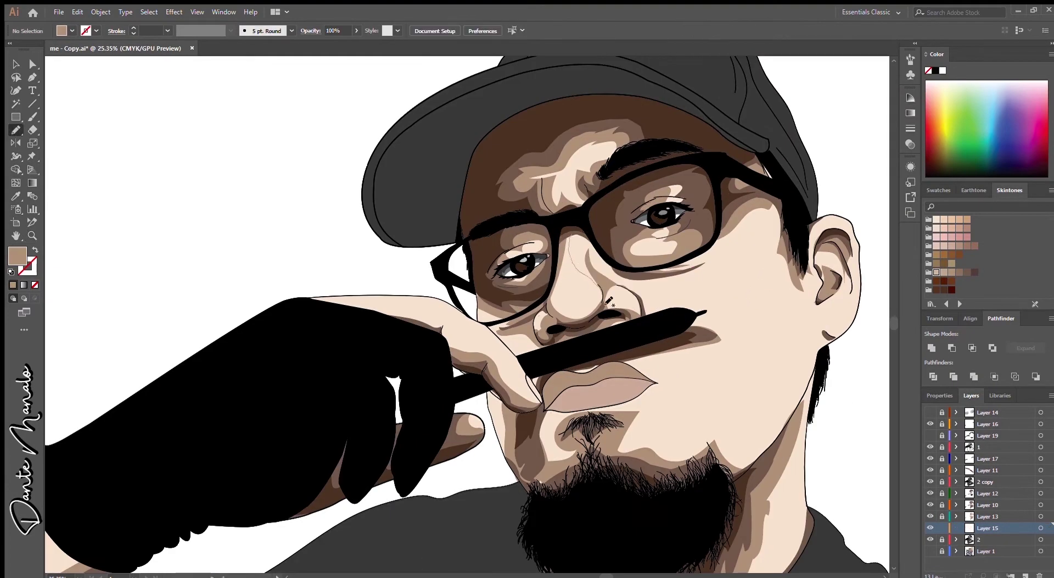
key(ctrl+0)
scroll(647, 273, up, 3)
key(ctrl+shift+a)
key(ctrl+0)
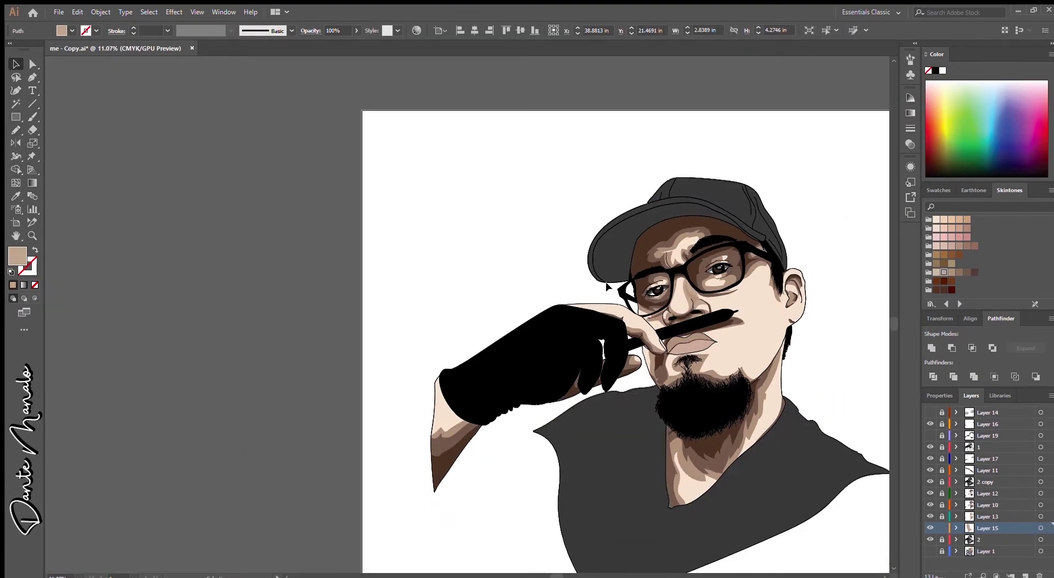
key(n)
scroll(647, 273, up, 3)
- Draw shading around the left eye and a thin stroke up the forehead
drag(646, 273, 653, 267)
drag(659, 251, 720, 202)
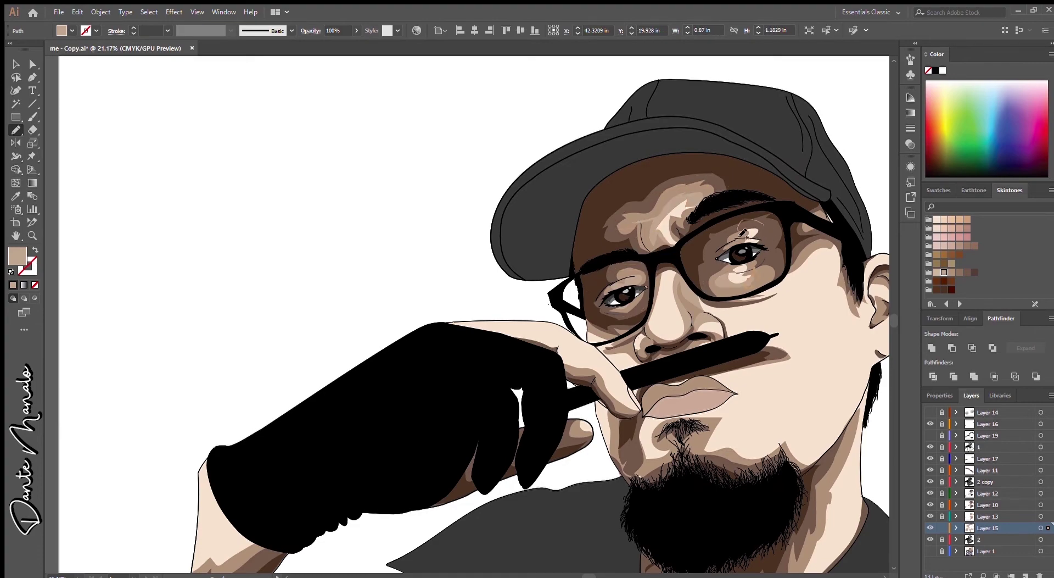
key(ctrl+0)
scroll(754, 279, up, 3)
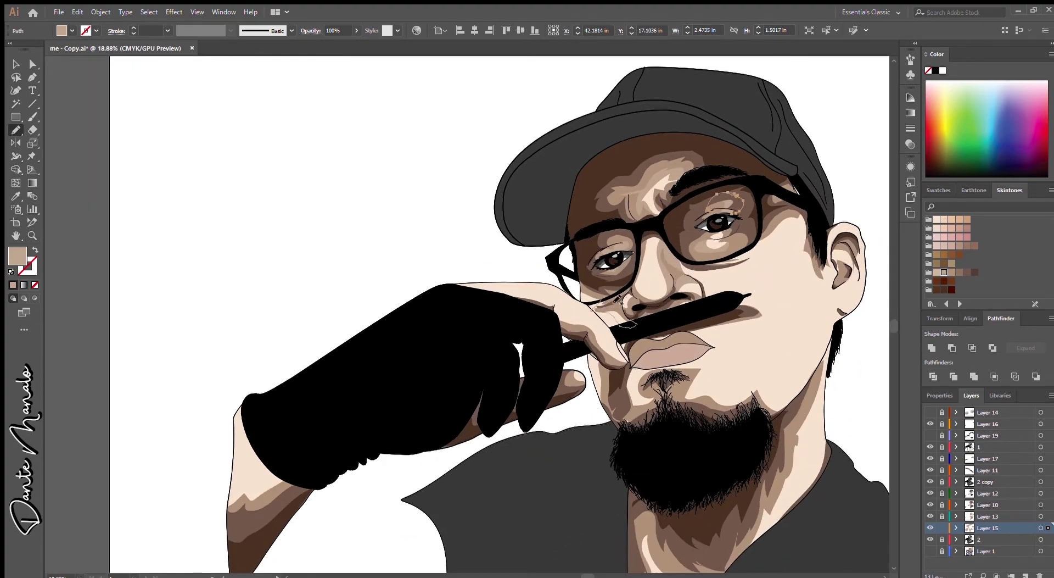
scroll(769, 325, up, 4)
key(n)
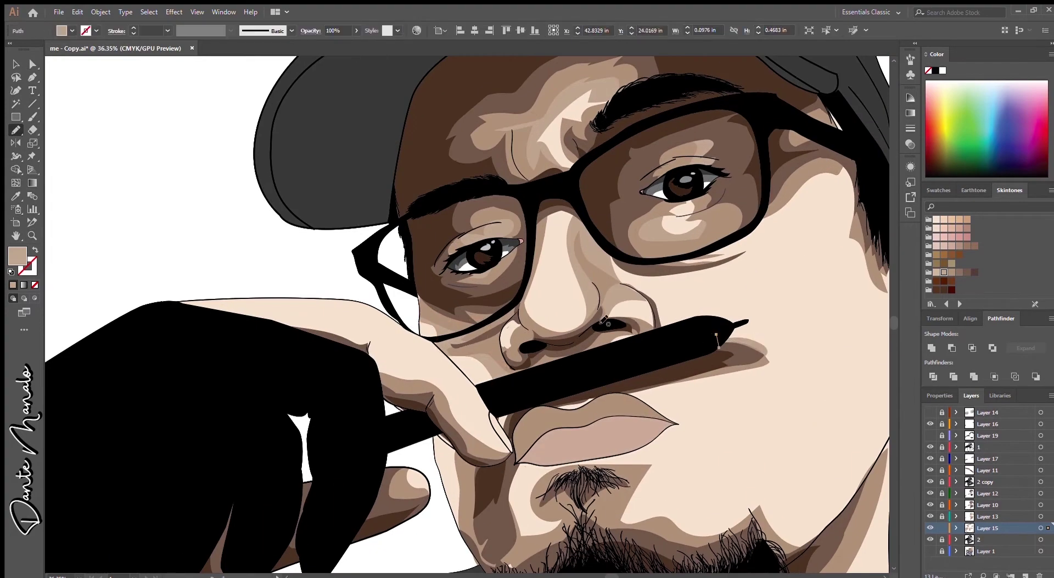
scroll(658, 331, down, 2)
- Add shading strokes along the nose ridge and under the right eye
drag(621, 299, 610, 242)
drag(697, 248, 736, 251)
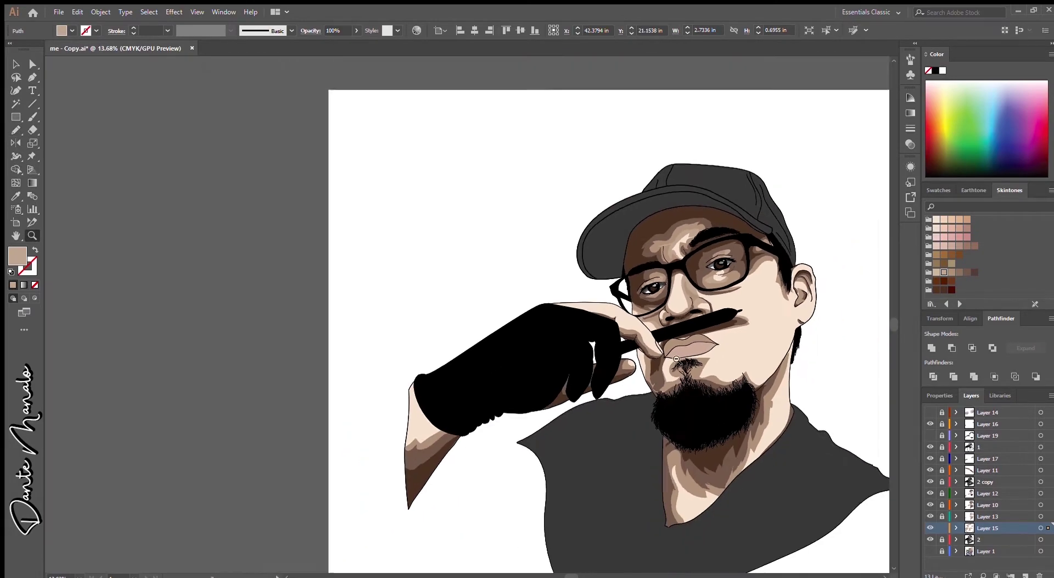
key(ctrl+0)
scroll(610, 240, up, 3)
key(z)
key(ctrl+0)
scroll(767, 332, up, 1)
scroll(663, 333, up, 3)
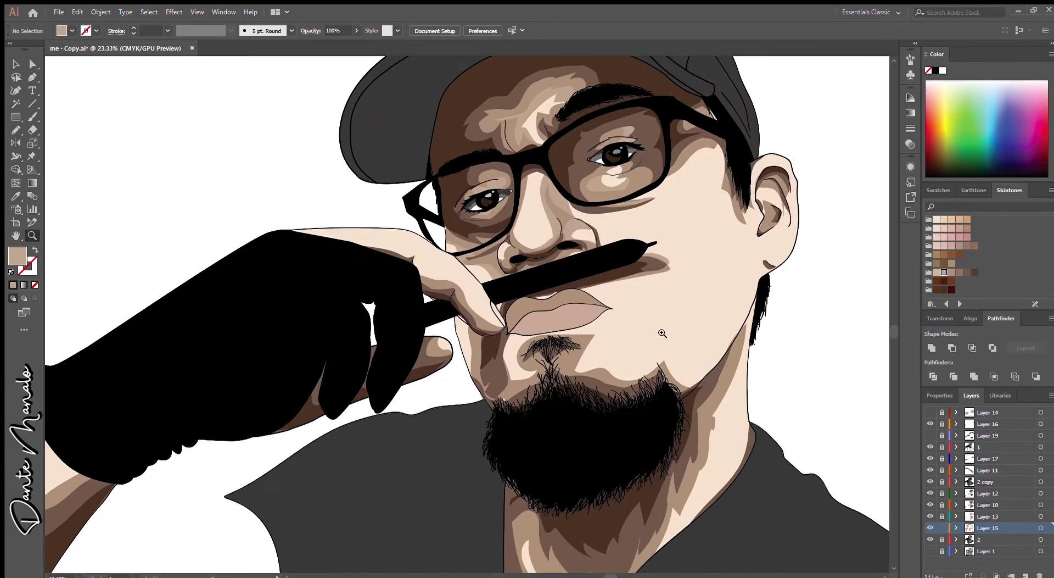
scroll(513, 483, down, 3)
- Erase a highlight into the neck shading with the Eraser
key(ctrl+0)
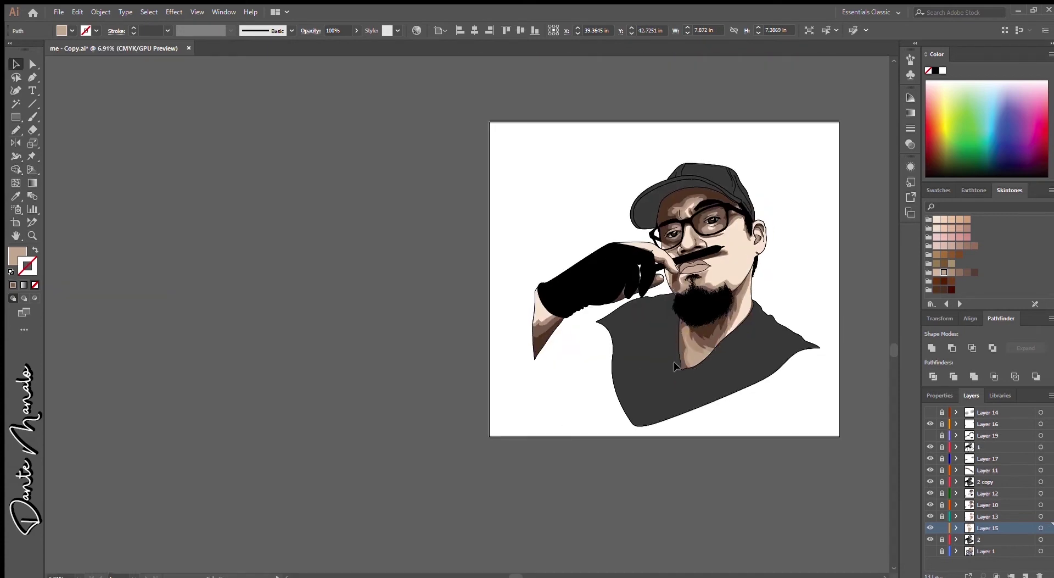
scroll(659, 341, up, 3)
scroll(793, 349, up, 2)
key(shift+e)
drag(574, 354, 594, 405)
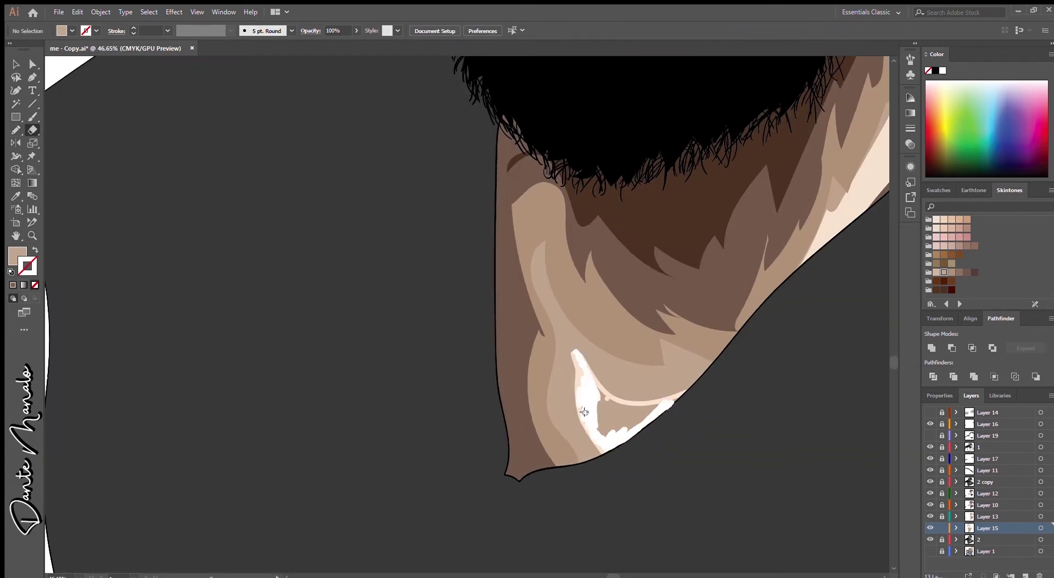
scroll(573, 350, down, 3)
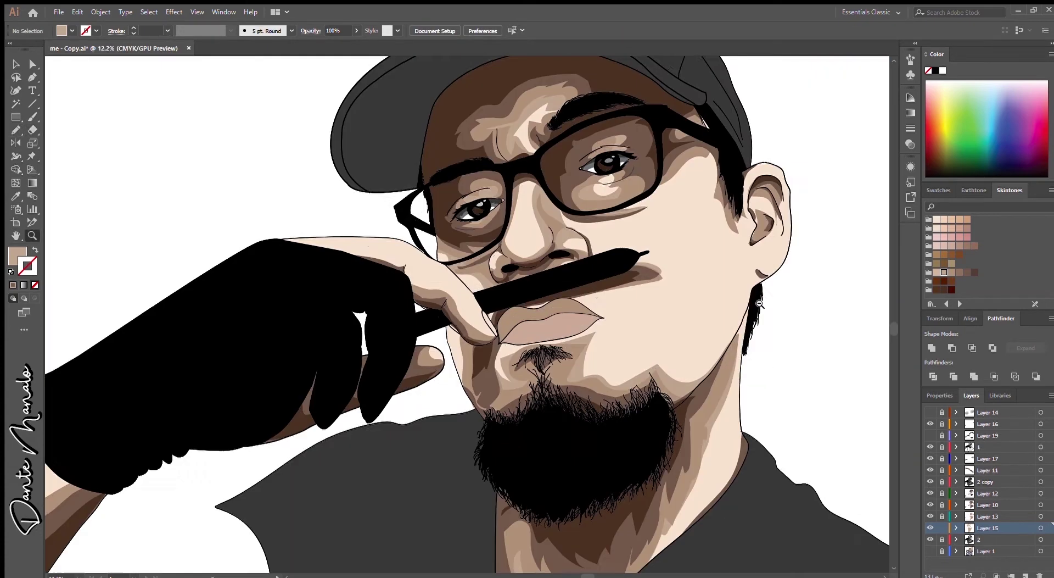
- Pencil a shading shape on the forearm
key(n)
scroll(616, 288, up, 1)
scroll(617, 287, down, 1)
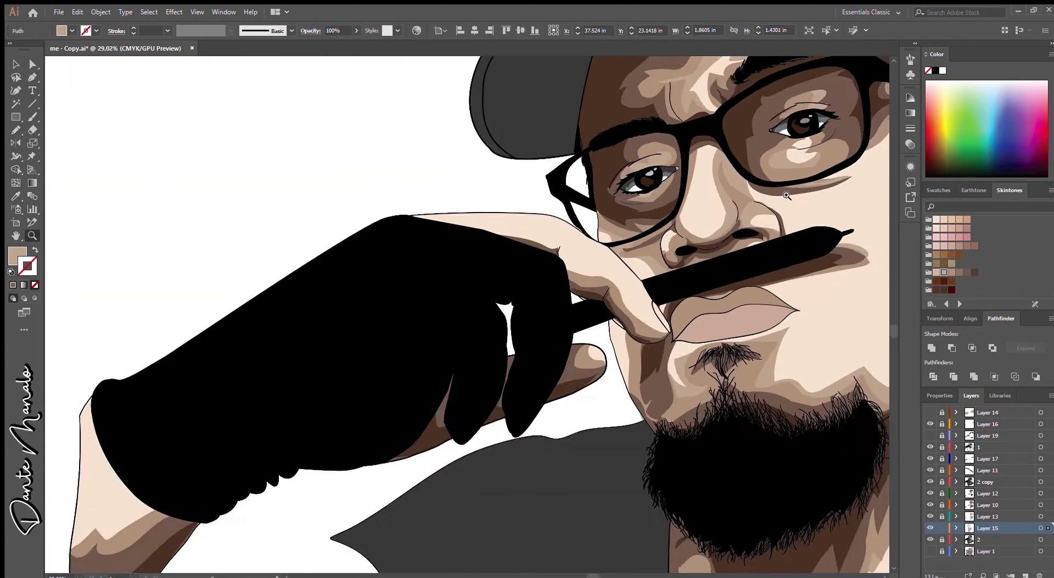
scroll(549, 329, down, 2)
scroll(439, 373, up, 3)
drag(431, 365, 493, 349)
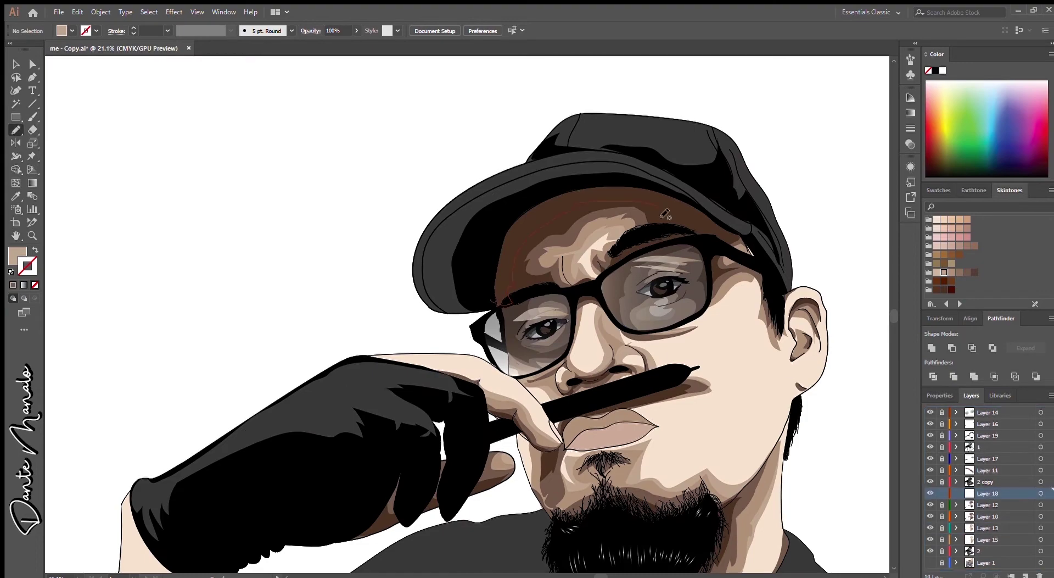
- Draw dark brown shadows along the cap edge and on the chin below the beard
drag(665, 213, 737, 238)
click(951, 290)
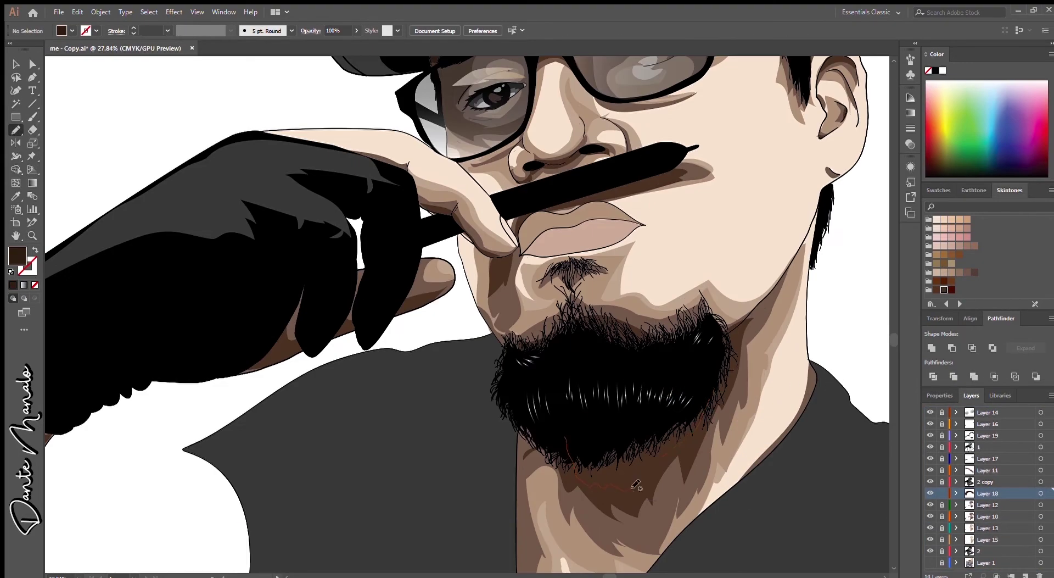
drag(636, 484, 631, 486)
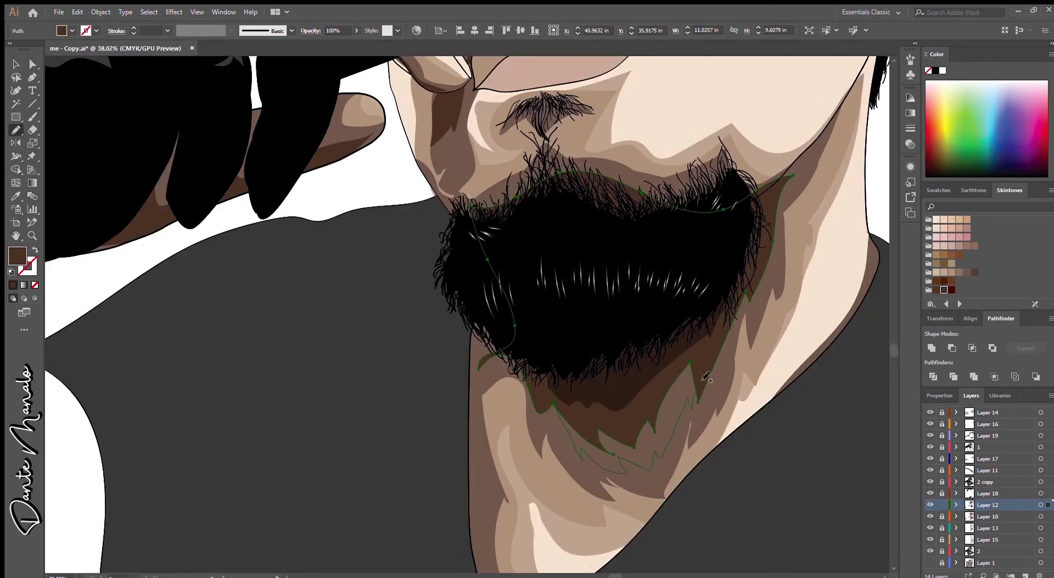
scroll(705, 377, down, 3)
key(z)
scroll(680, 303, down, 3)
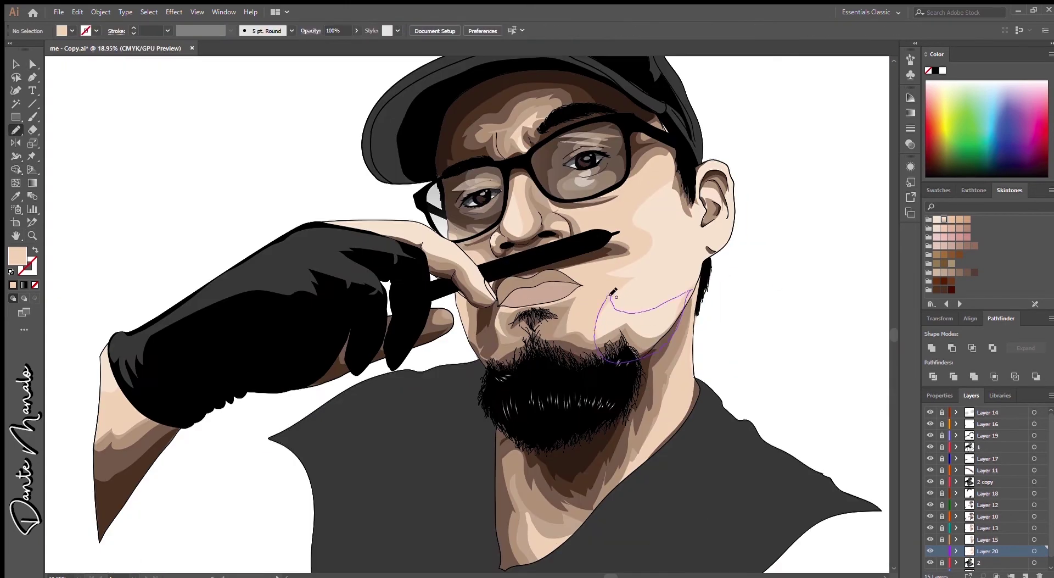
- Draw an upper-lip shadow shape and fill it with a darker colour sampled via Eyedropper
alt+click(723, 328)
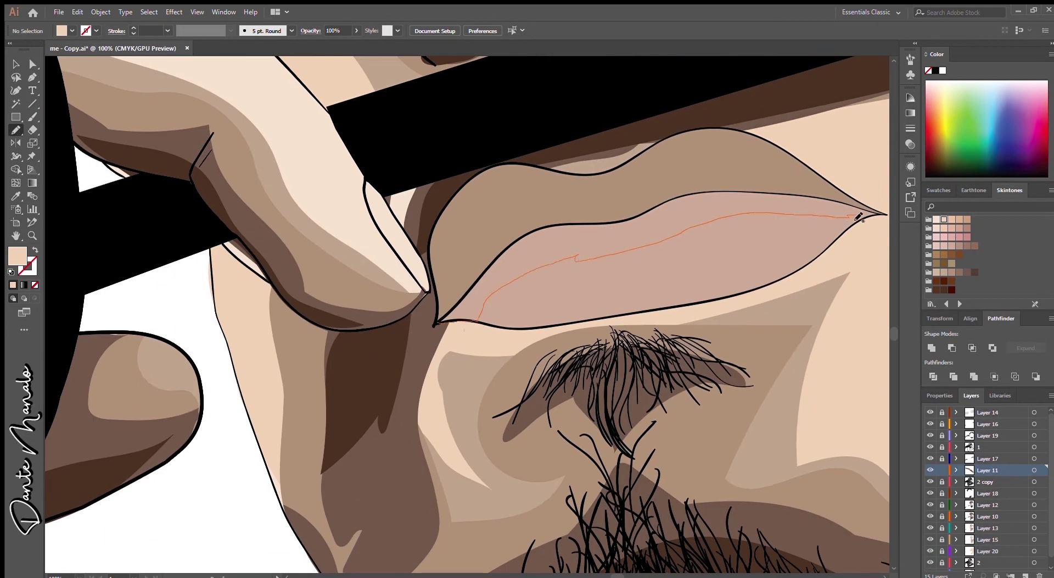
drag(858, 216, 879, 214)
key(i)
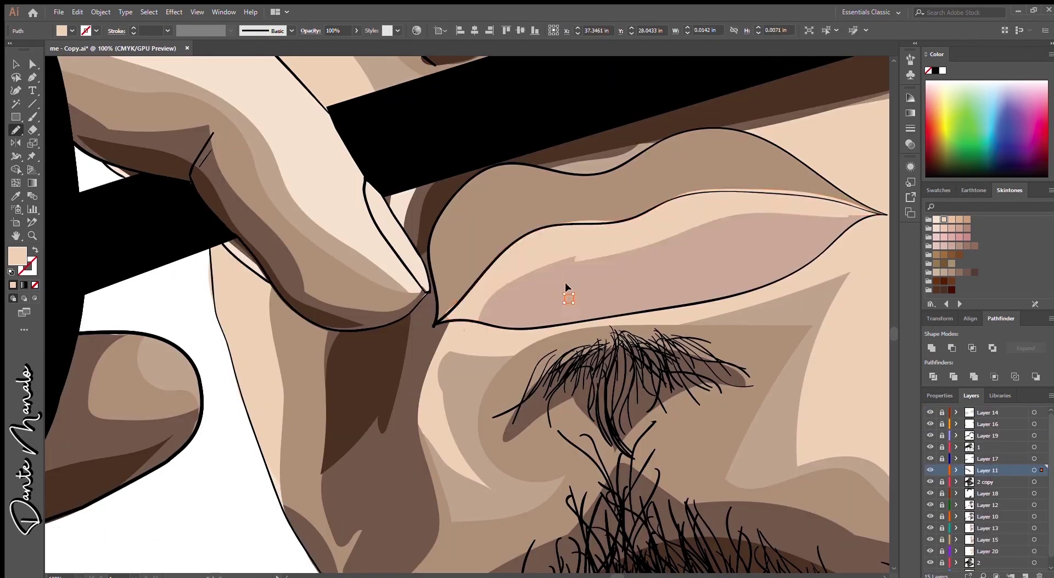
click(824, 320)
key(ctrl+shift+a)
key(n)
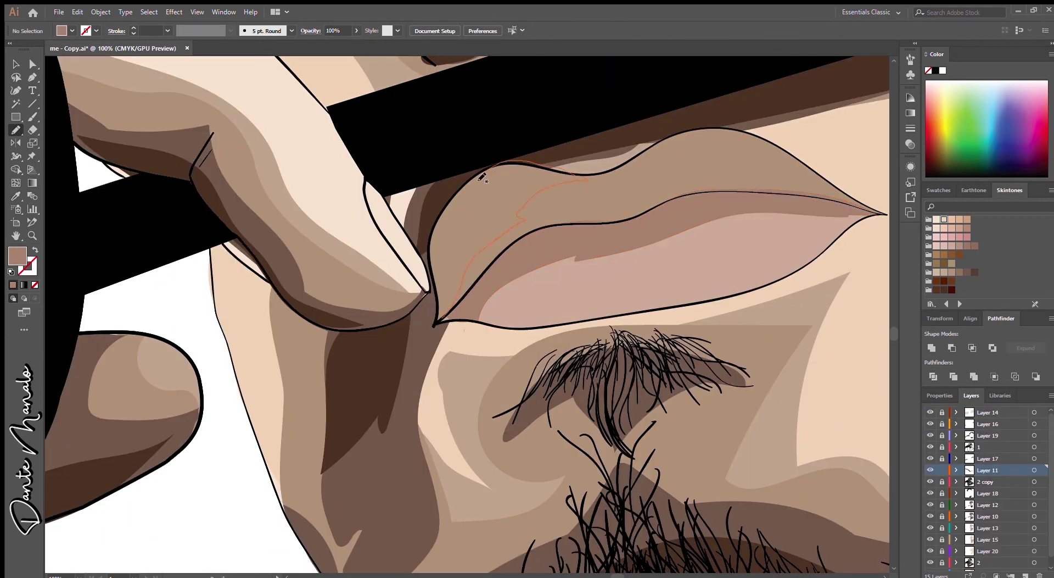
- Pencil a shadow along the upper lip's left side and adjust its top edge anchors
drag(482, 176, 483, 177)
scroll(599, 242, up, 1)
key(a)
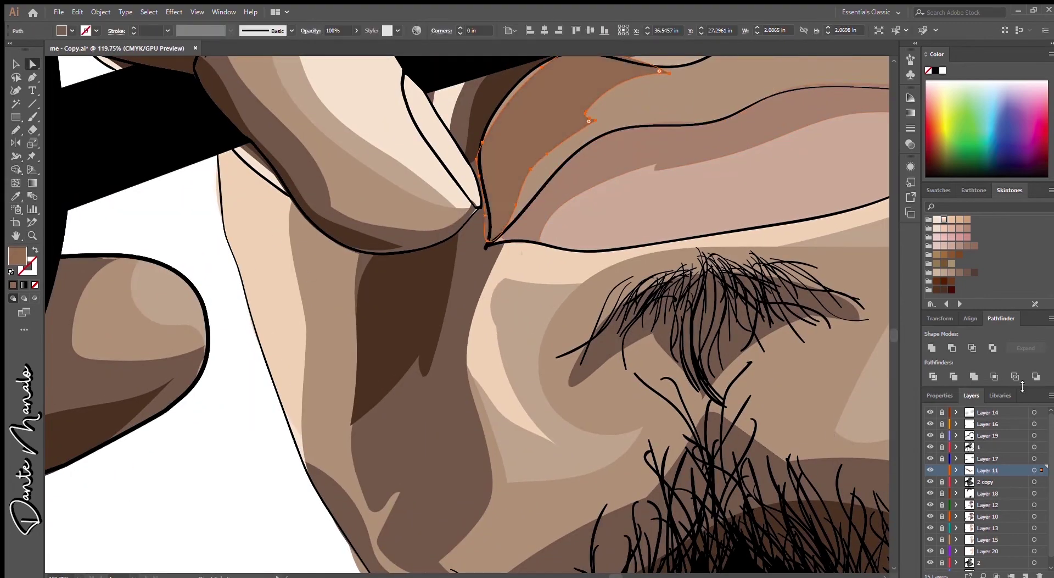
drag(484, 212, 486, 211)
scroll(478, 160, down, 2)
- Draw a light highlight shape on the lower lip, then fit the artboard in view
drag(477, 160, 541, 170)
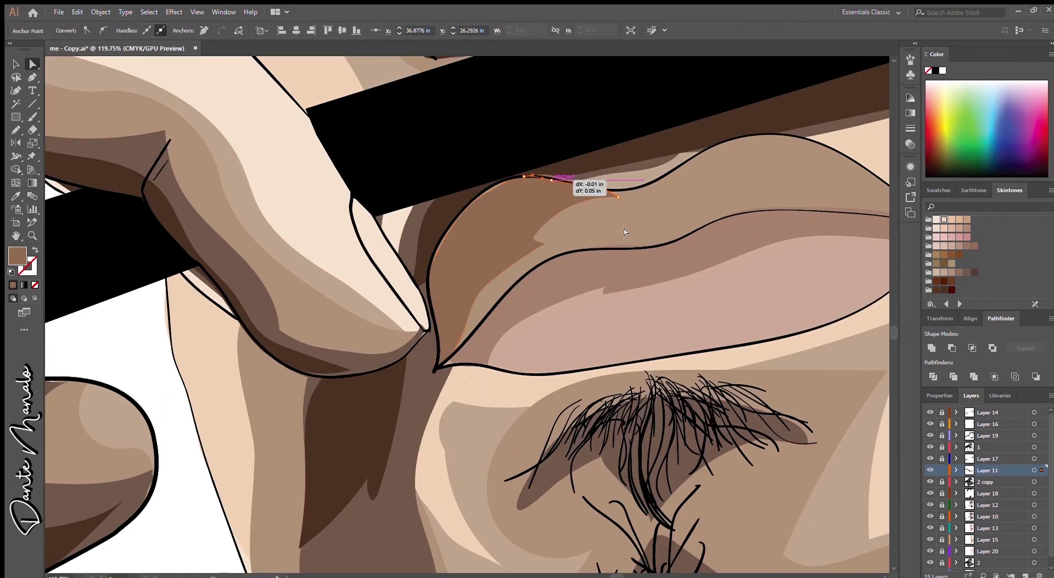
scroll(531, 313, down, 2)
key(ctrl+shift+a)
key(n)
scroll(518, 326, down, 3)
scroll(544, 285, up, 4)
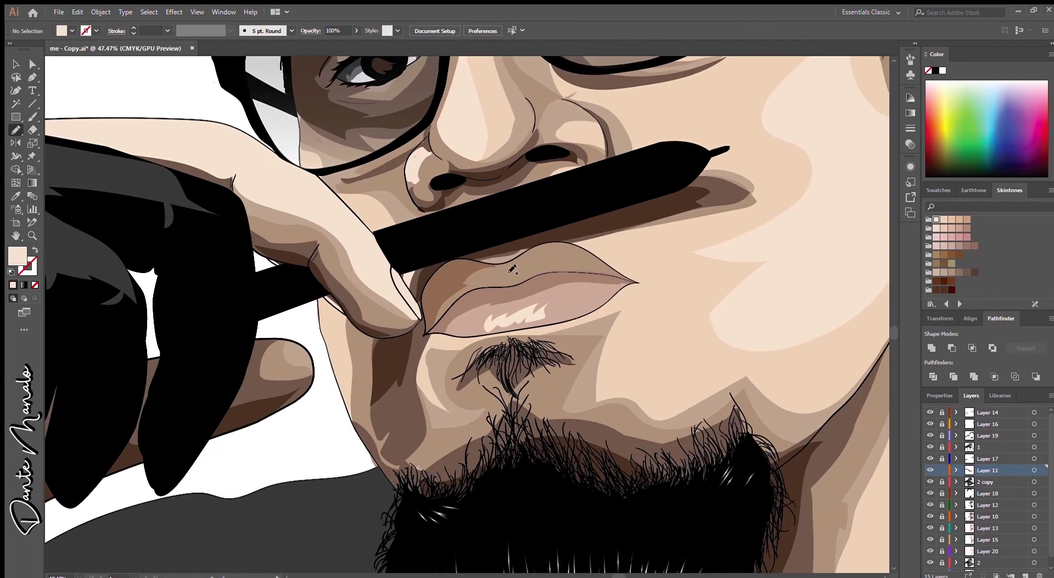
scroll(558, 258, up, 2)
key(ctrl+0)
key(a)
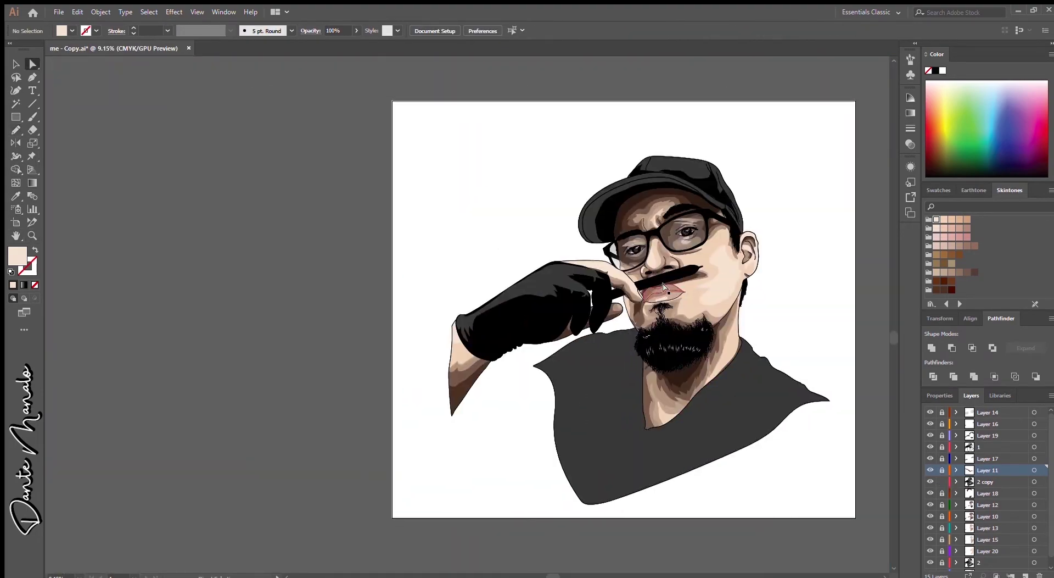
scroll(663, 286, up, 5)
- Select the lip, lip shading and lip highlight paths to tint them pink
click(714, 299)
key(z)
scroll(717, 315, down, 4)
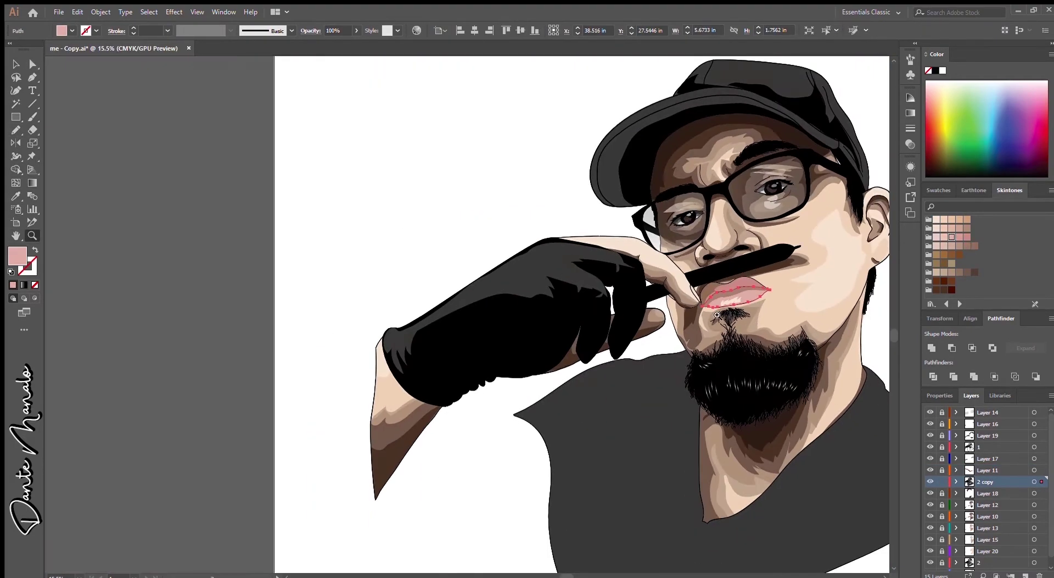
scroll(717, 315, up, 5)
key(a)
click(777, 221)
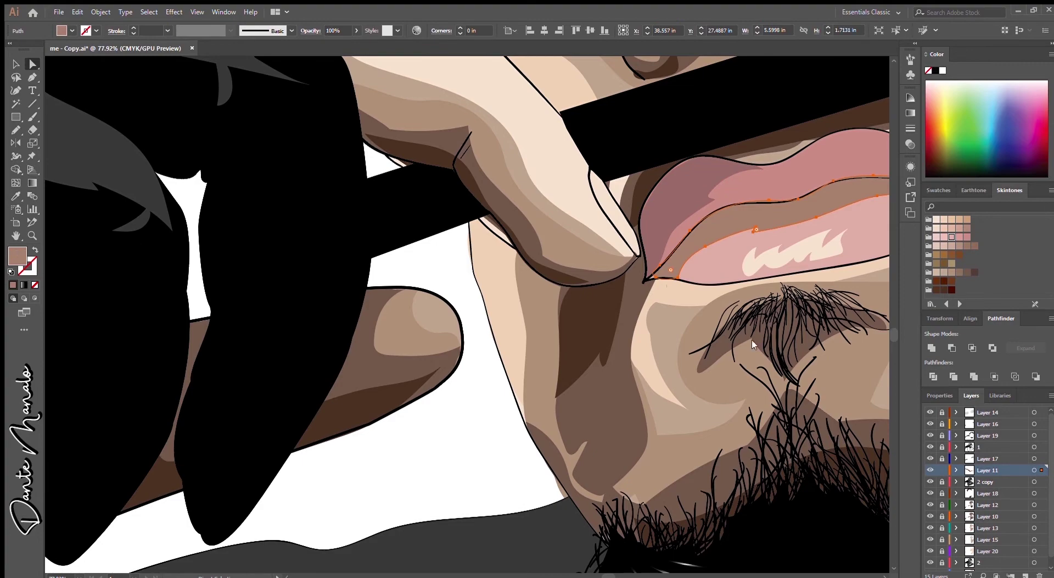
click(796, 250)
- Pencil a shading shape along the side of the nose
key(z)
scroll(463, 489, down, 5)
scroll(463, 489, up, 3)
scroll(463, 489, down, 3)
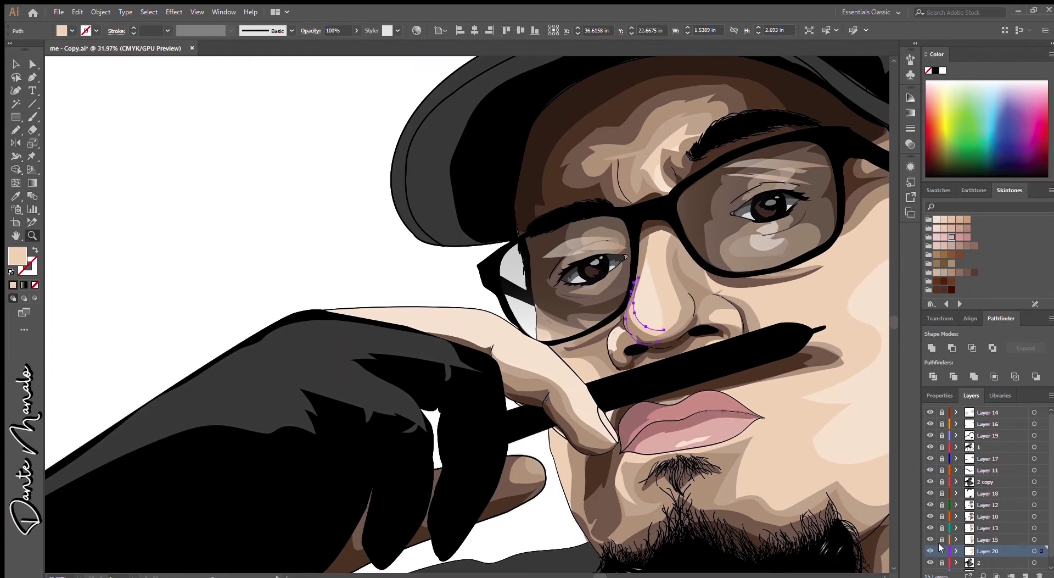
drag(655, 316, 645, 321)
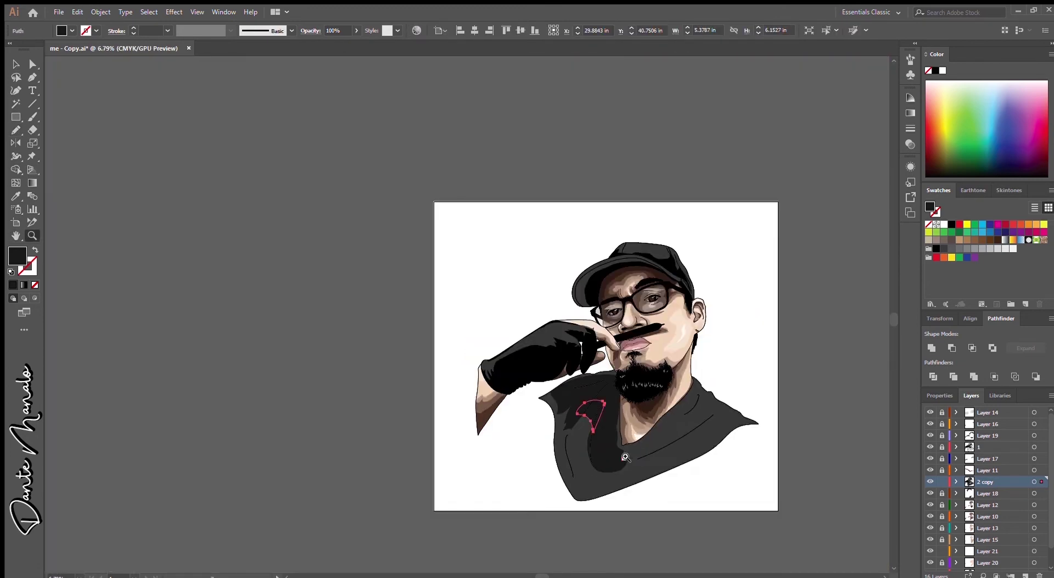
- Pencil black fold shapes across the shirt chest and right shoulder, then fit the artboard
key(ctrl+shift+a)
drag(560, 402, 615, 380)
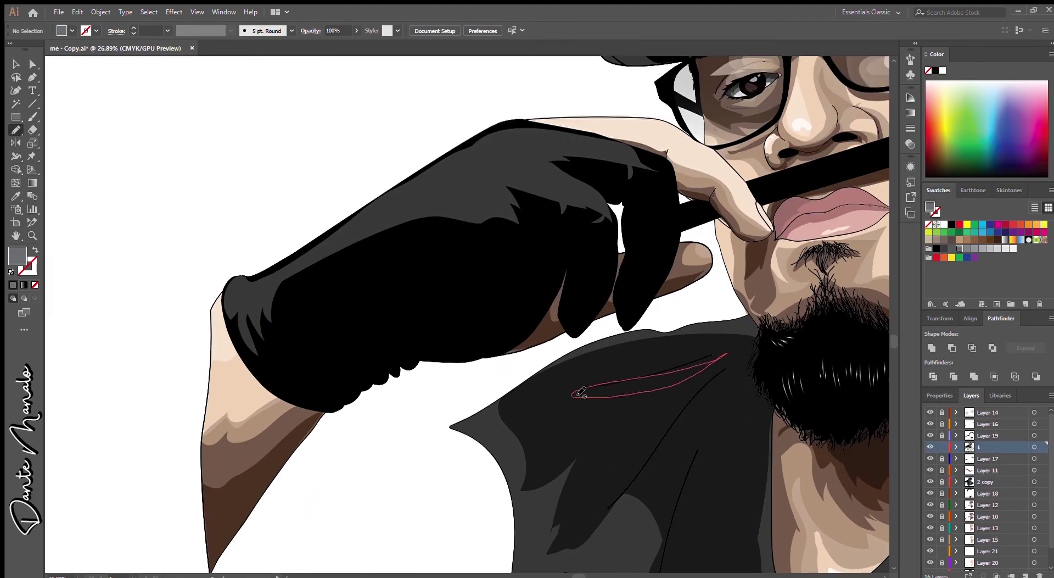
drag(581, 391, 574, 395)
drag(619, 494, 729, 356)
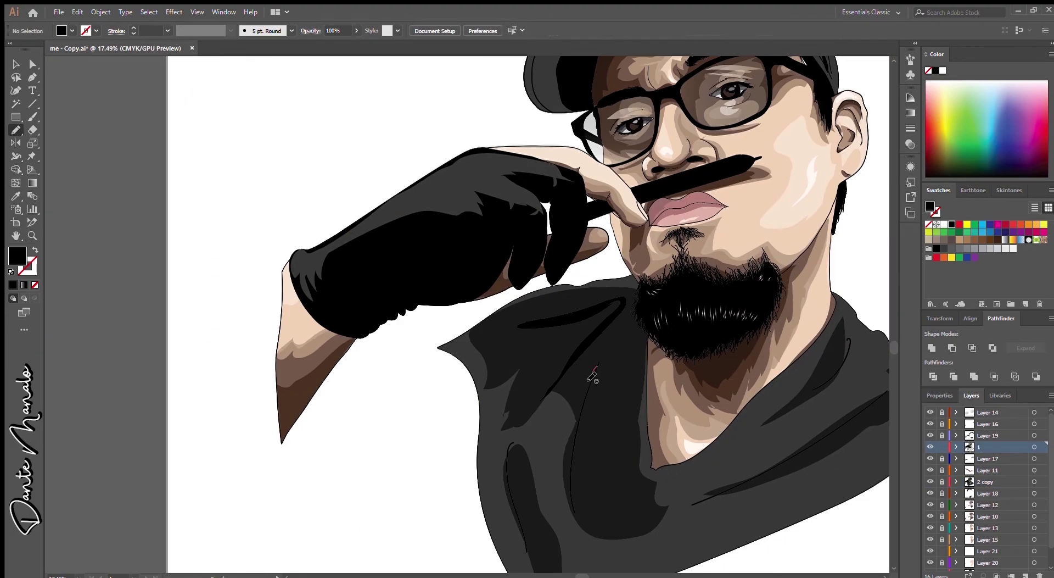
drag(809, 397, 843, 352)
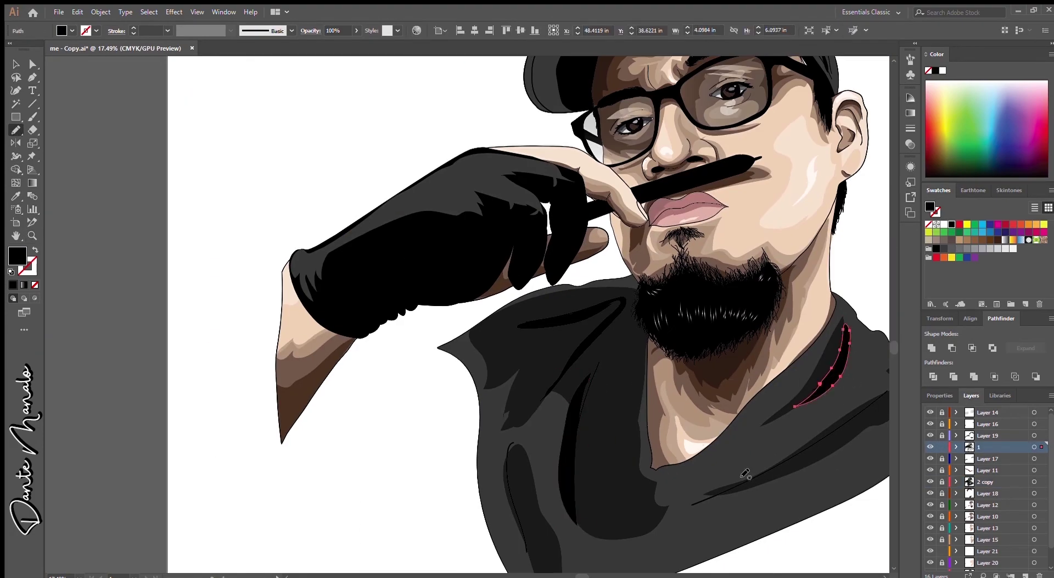
scroll(745, 474, down, 2)
scroll(769, 456, down, 2)
scroll(810, 428, down, 2)
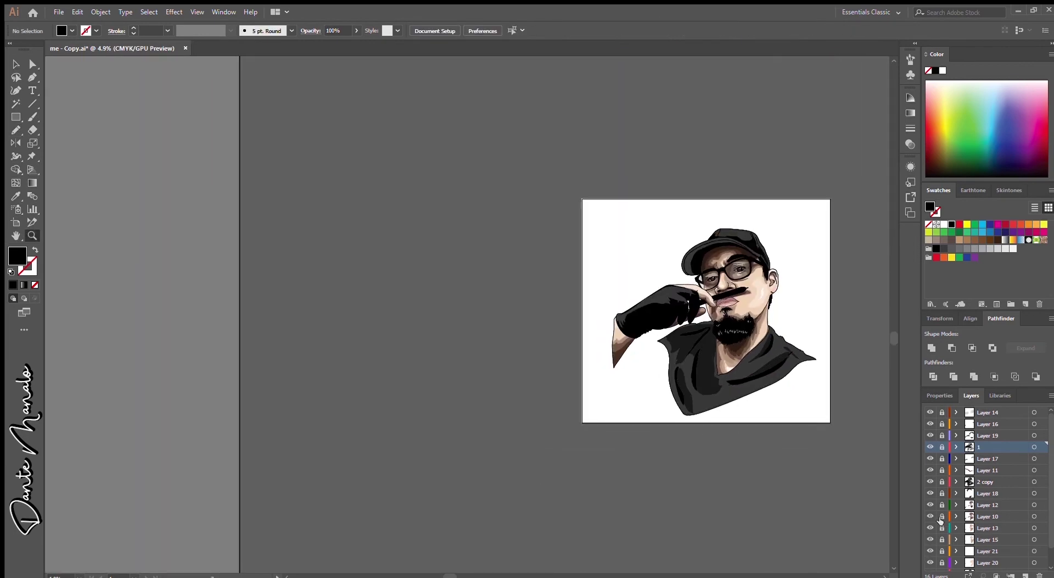
key(ctrl+0)
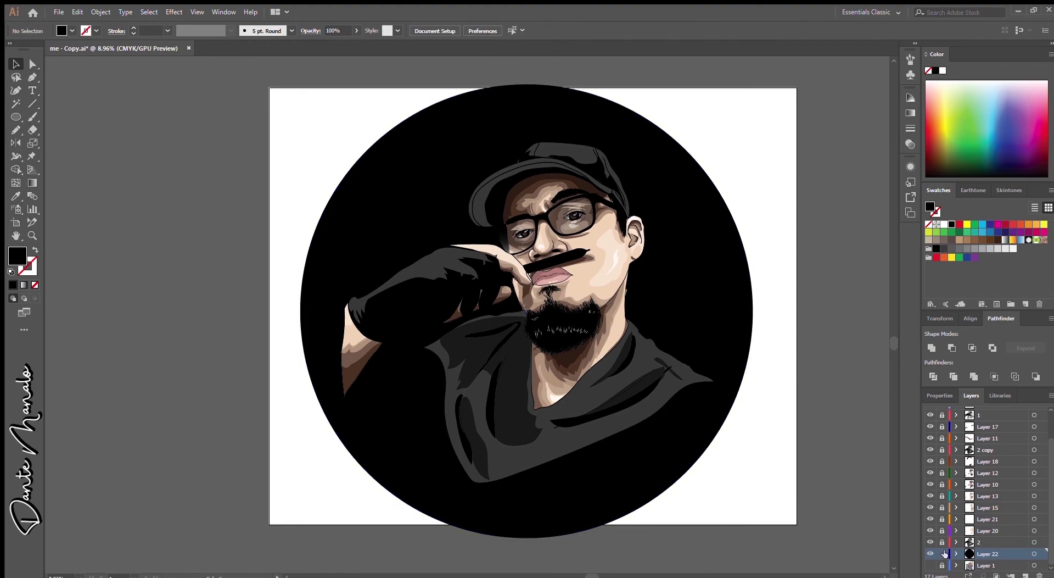
- Clean up the beard edge and neck shadow paths with Direct Selection
scroll(740, 452, up, 10)
key(a)
scroll(474, 223, up, 3)
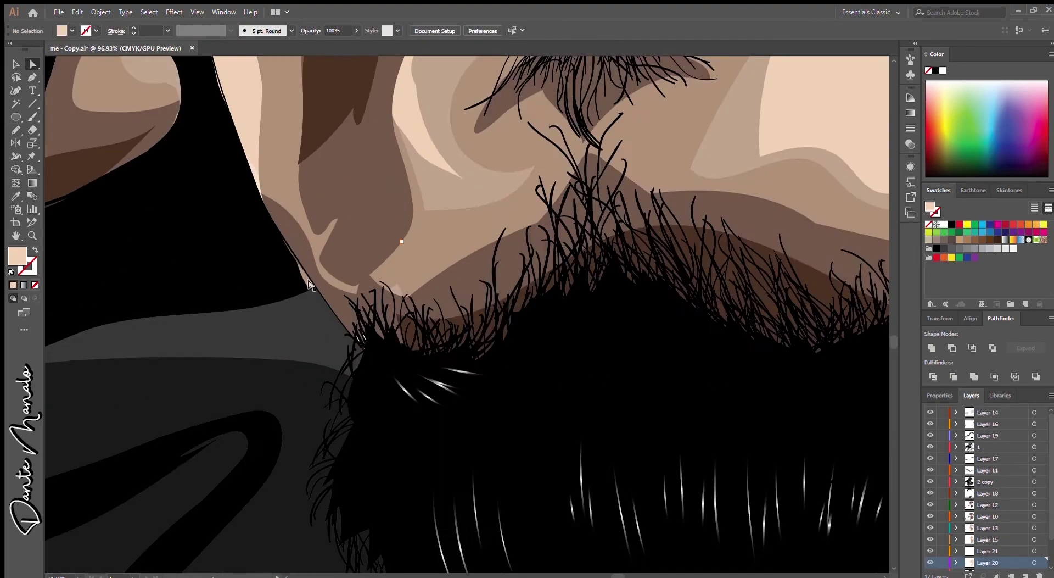
click(309, 284)
scroll(405, 243, up, 3)
scroll(383, 186, up, 2)
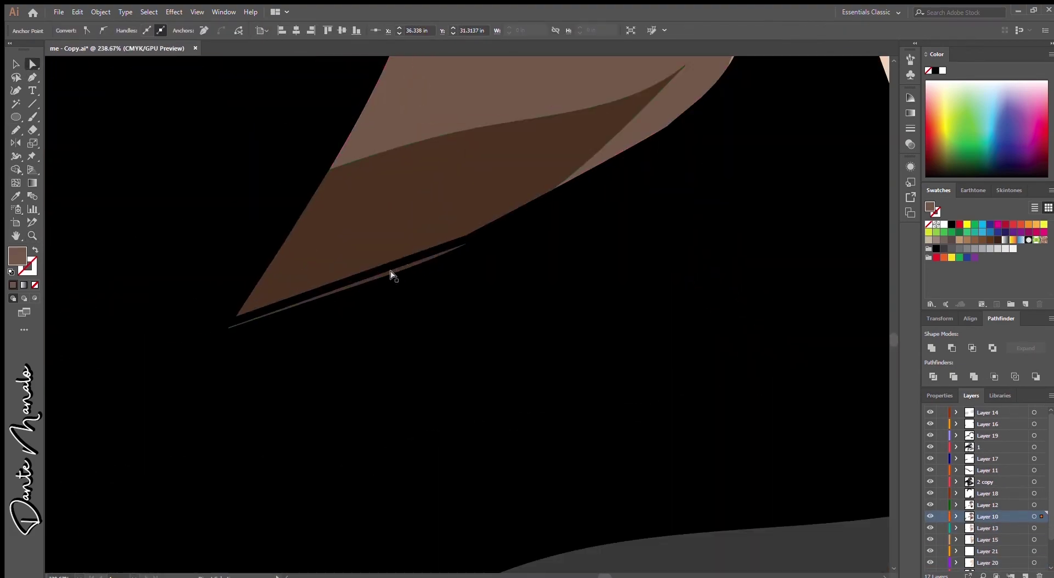
scroll(329, 294, down, 1)
click(635, 206)
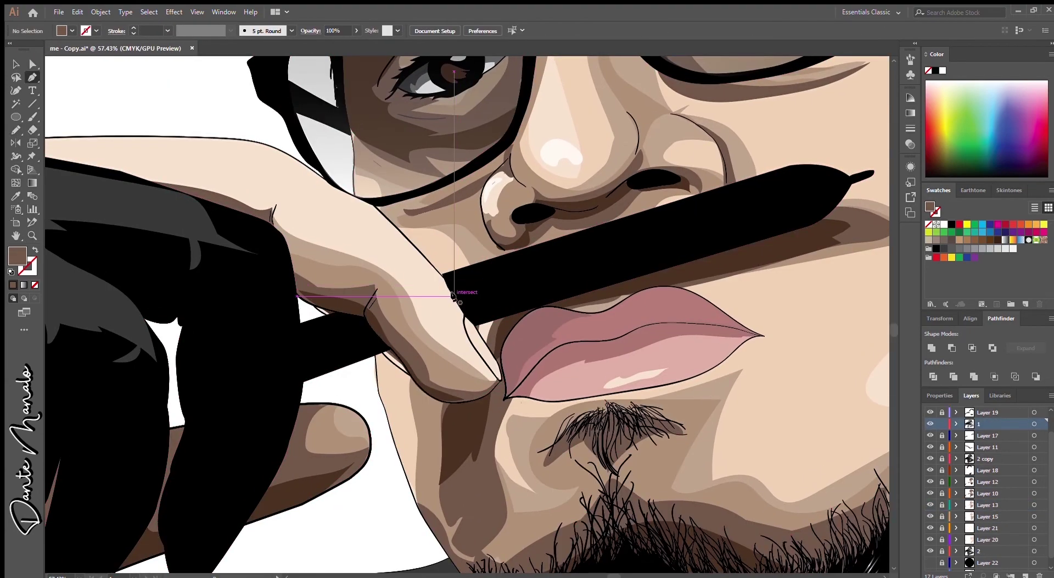
- Draw a dark grey highlight shape along the pen's top edge with the Pen tool
click(454, 295)
click(478, 283)
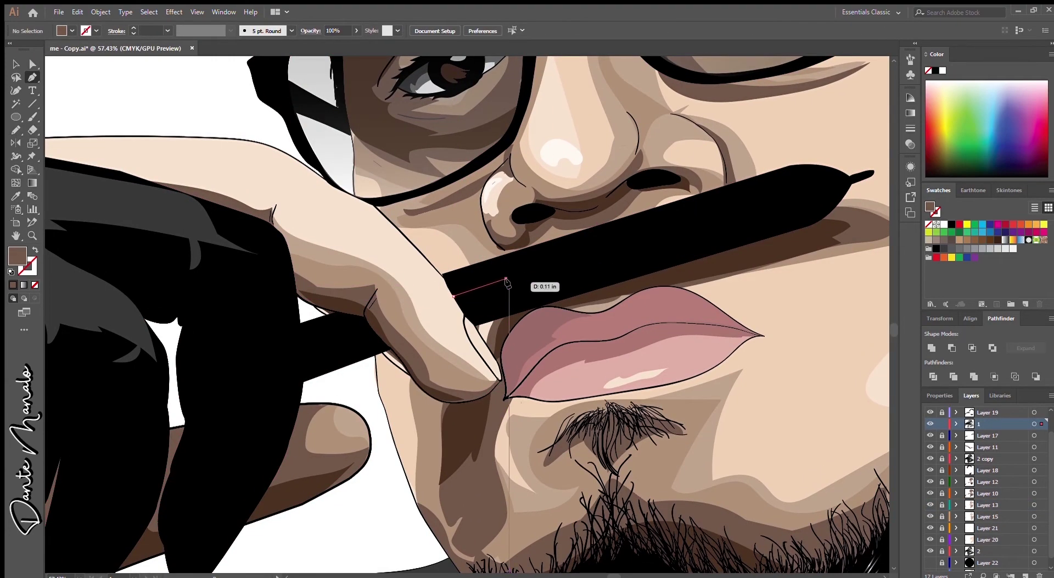
click(574, 253)
click(760, 206)
click(849, 181)
click(772, 166)
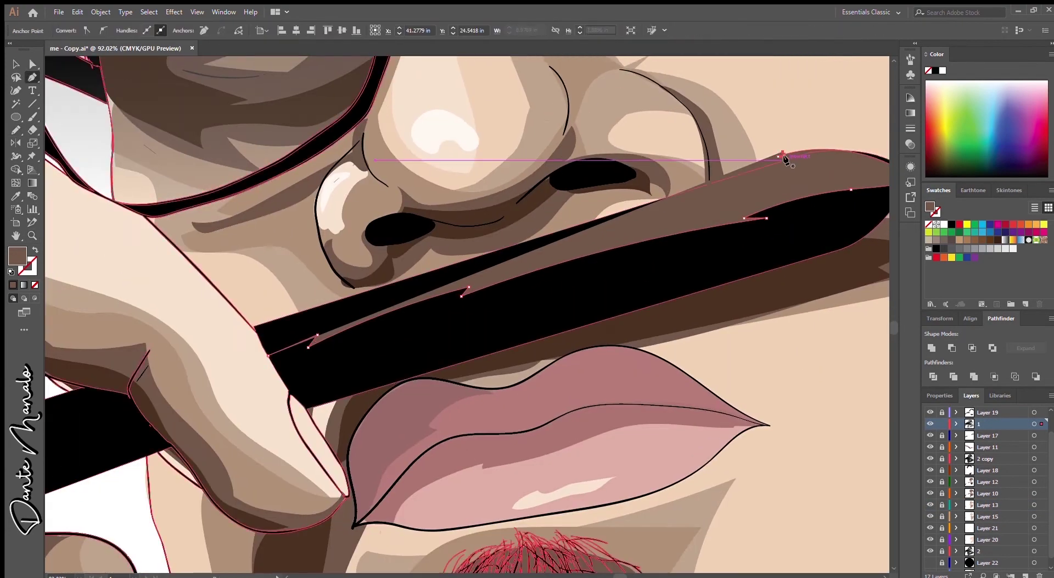
scroll(776, 177, up, 5)
- Add a second grey highlight shape on the pen near the black glove
key(ctrl+0)
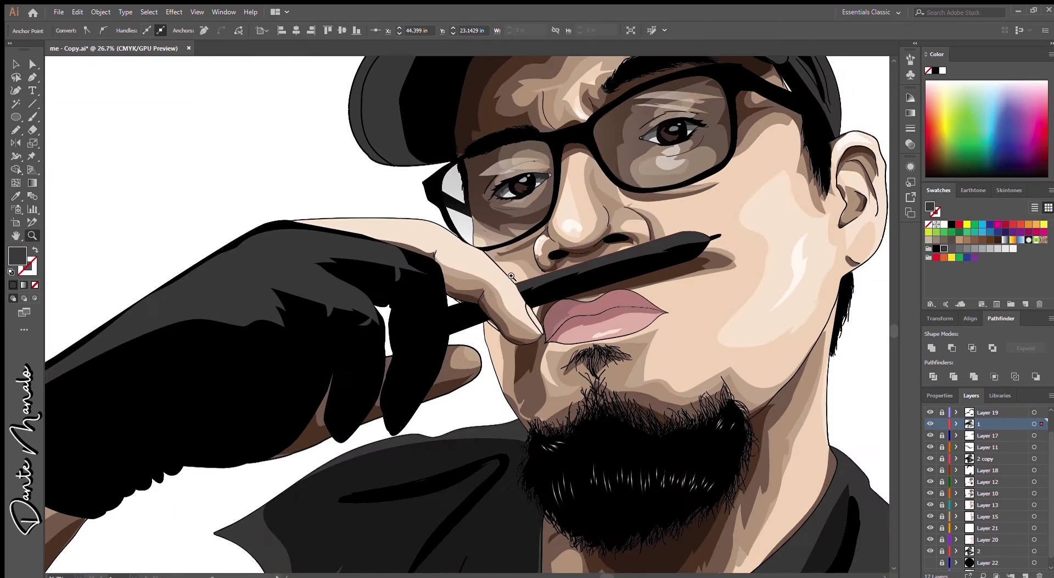
scroll(549, 247, up, 5)
key(p)
click(505, 238)
click(579, 215)
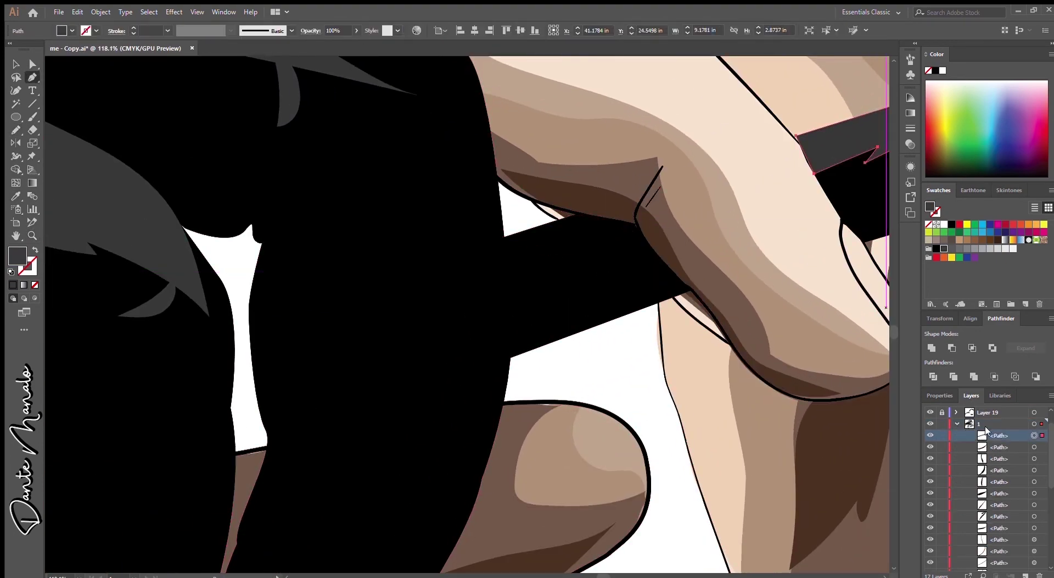
click(635, 224)
click(648, 242)
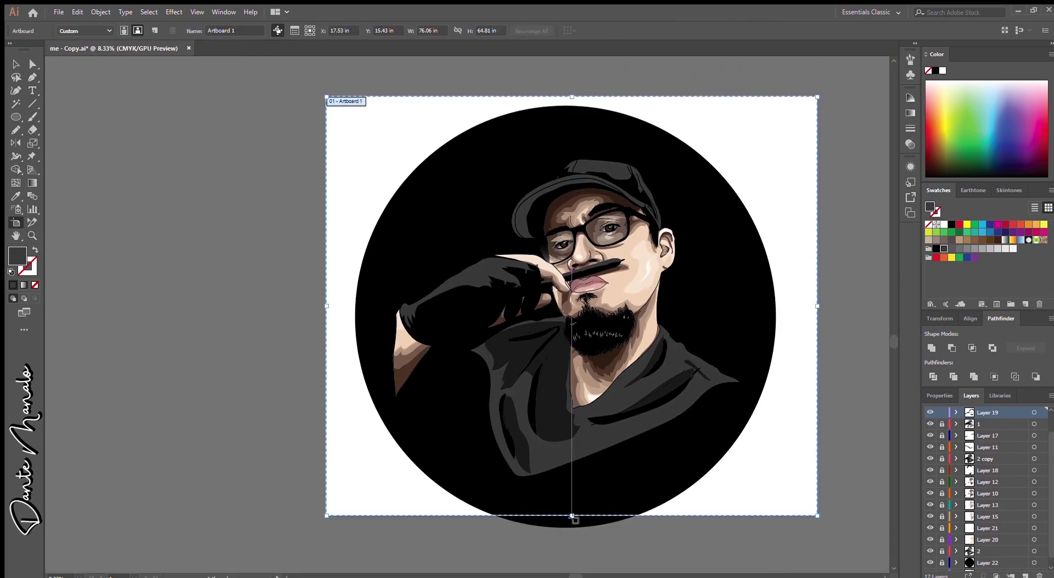
drag(572, 516, 572, 536)
key(v)
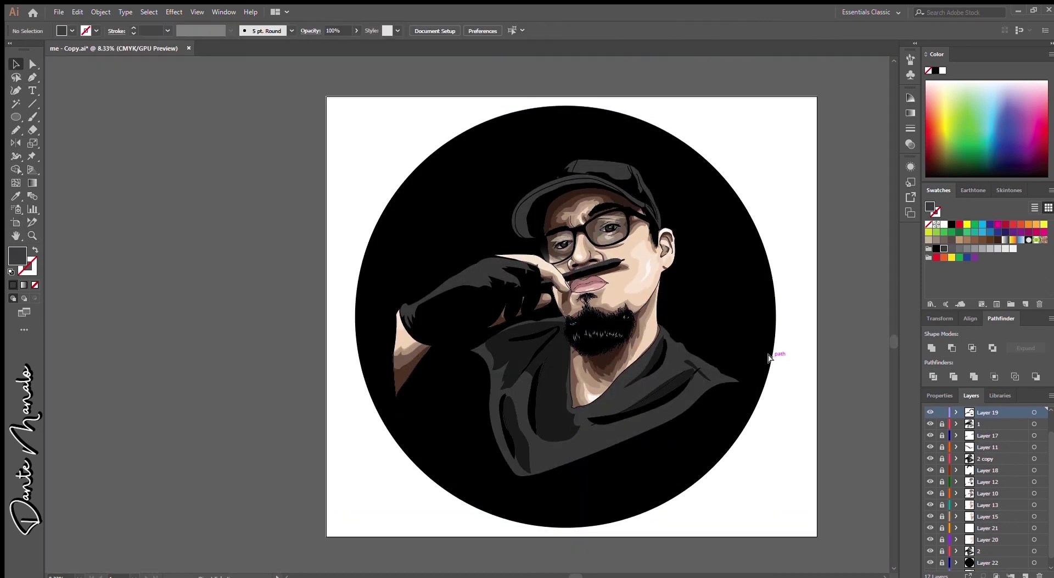